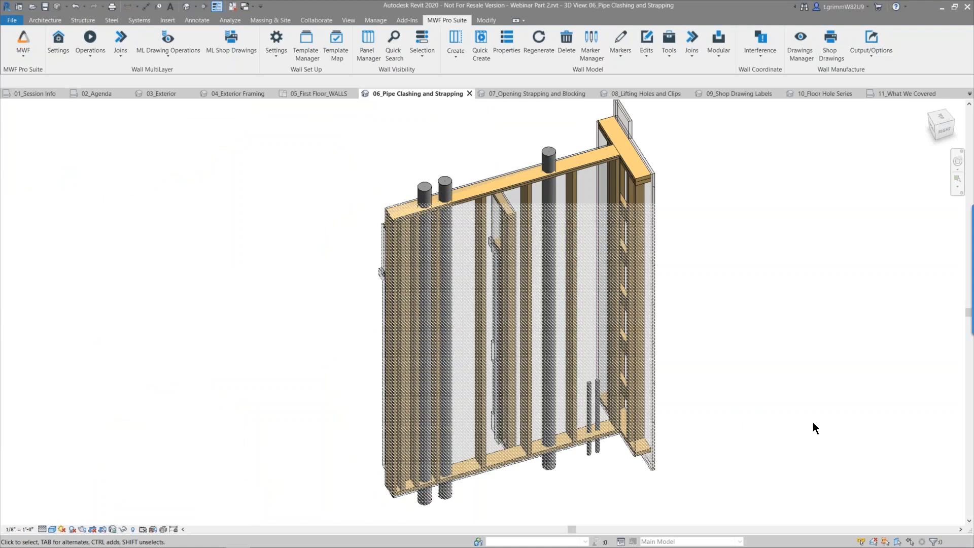
Run MEP Clash with the Pipes operation on the long wall's bottom plate to punch the pipe holes.
scroll(813, 424, up, 3)
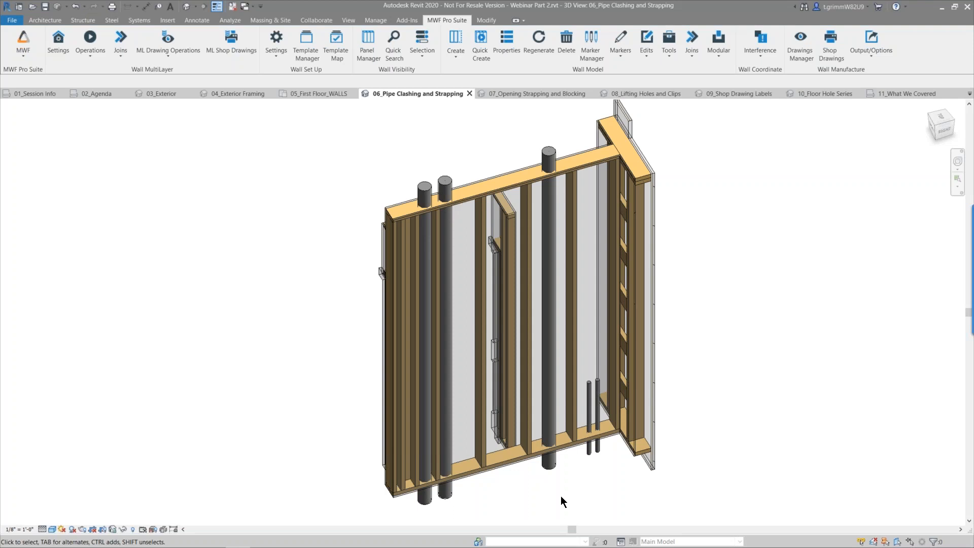
scroll(529, 470, up, 5)
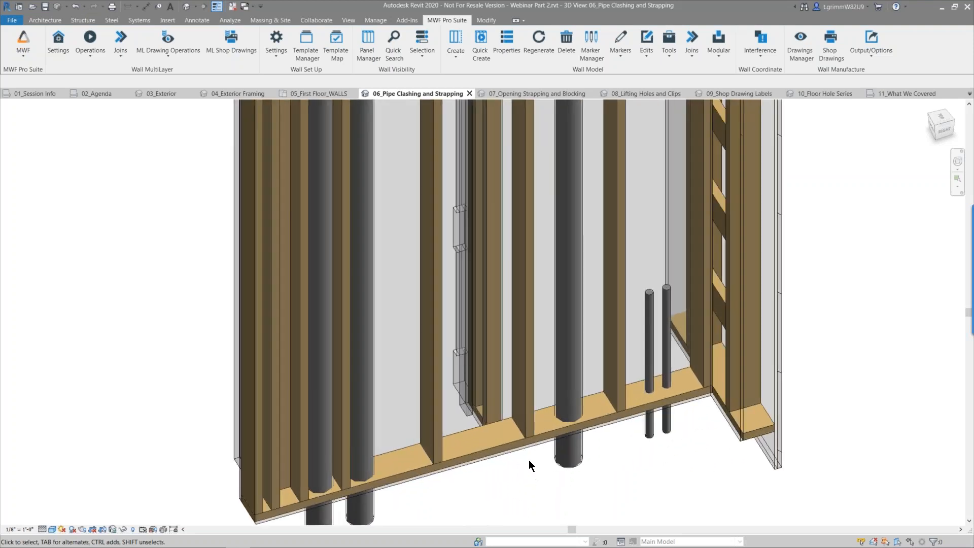
click(555, 431)
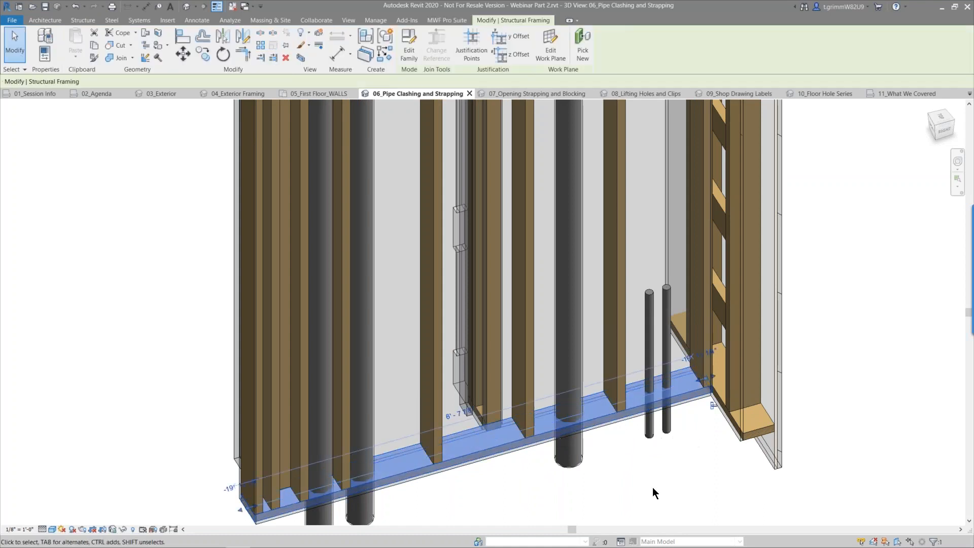
click(448, 20)
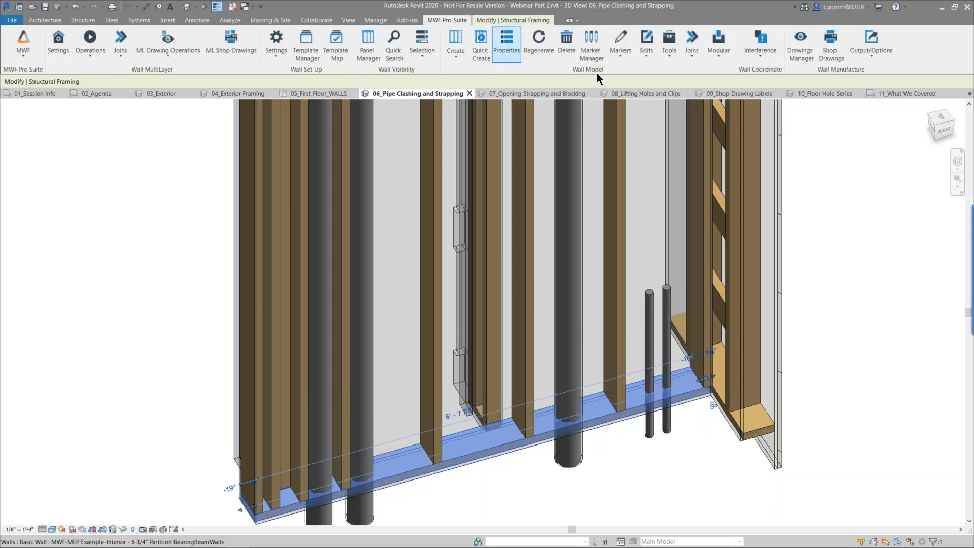
click(771, 54)
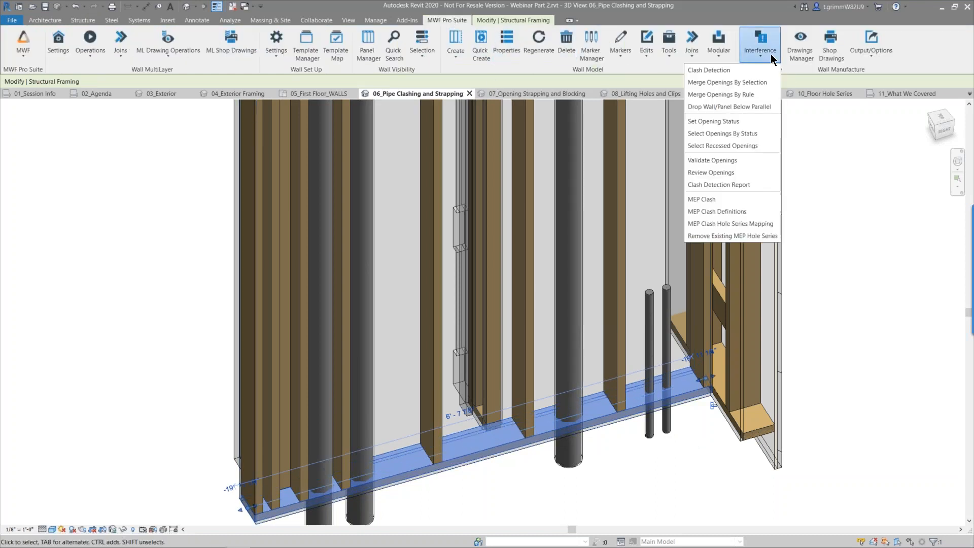
click(746, 199)
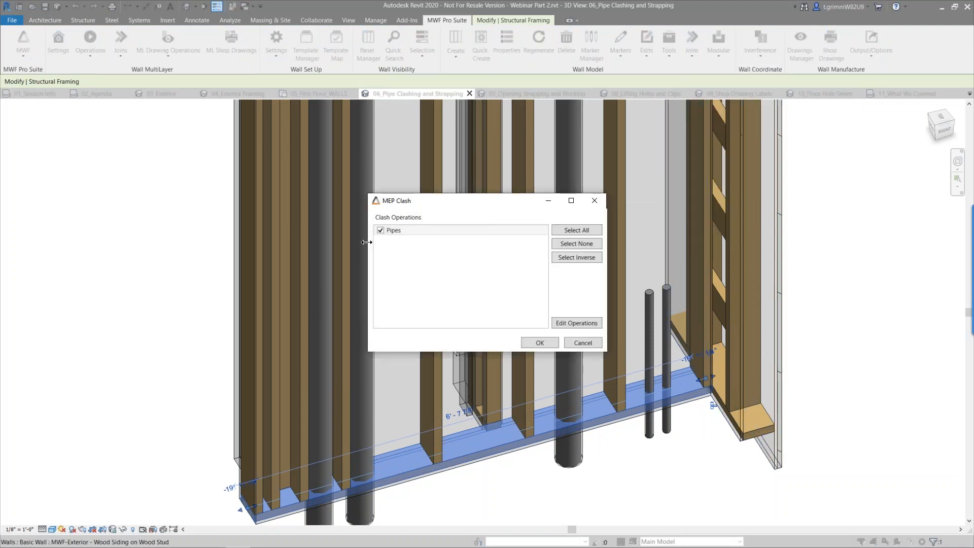
click(540, 343)
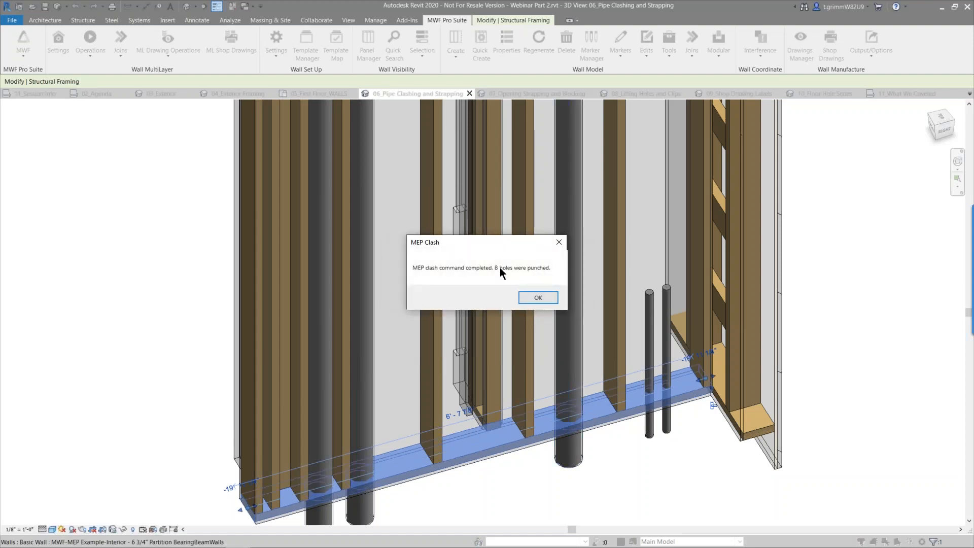
click(540, 300)
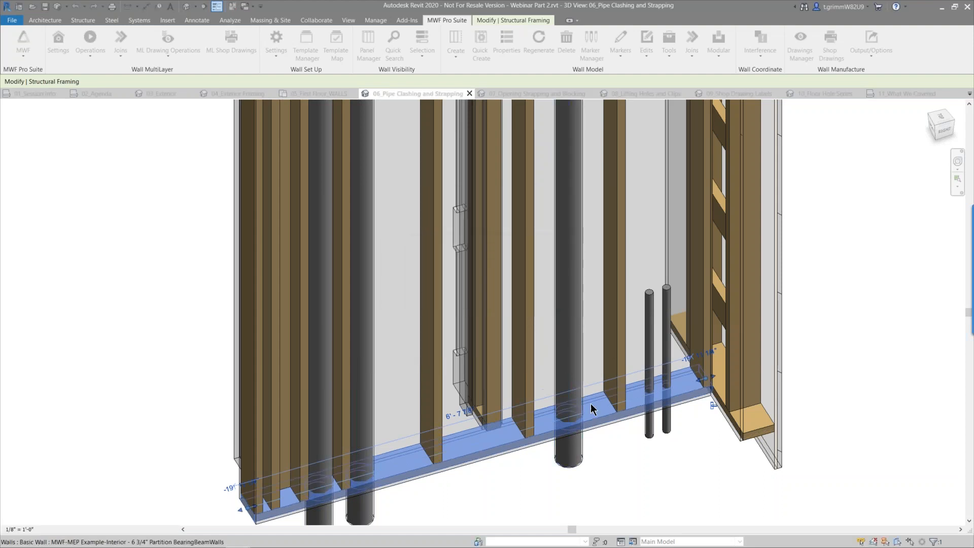
click(638, 479)
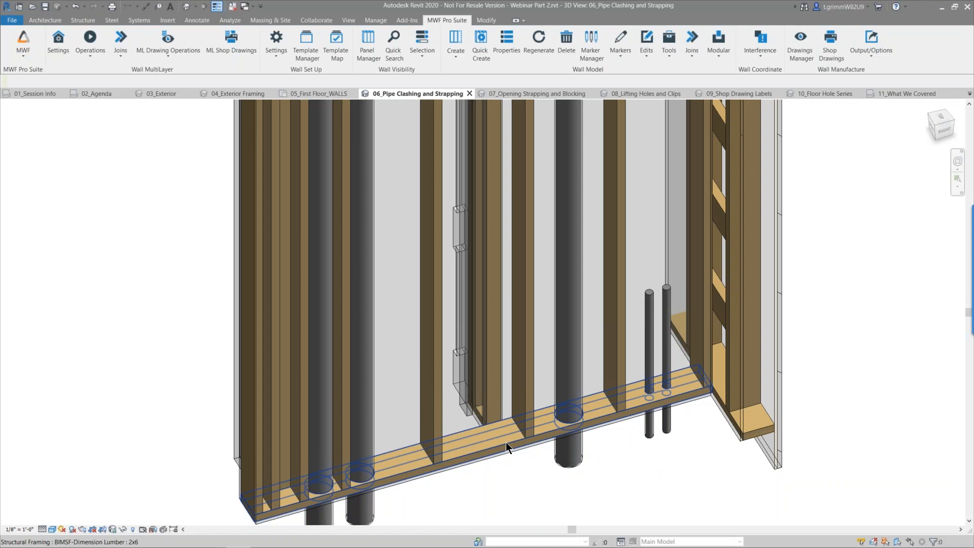
In the MEP Clash Hole Series Mapping, disable Conduits, Conduit Fittings and Electrical Fixtures, and enable only the Pipes category.
click(772, 53)
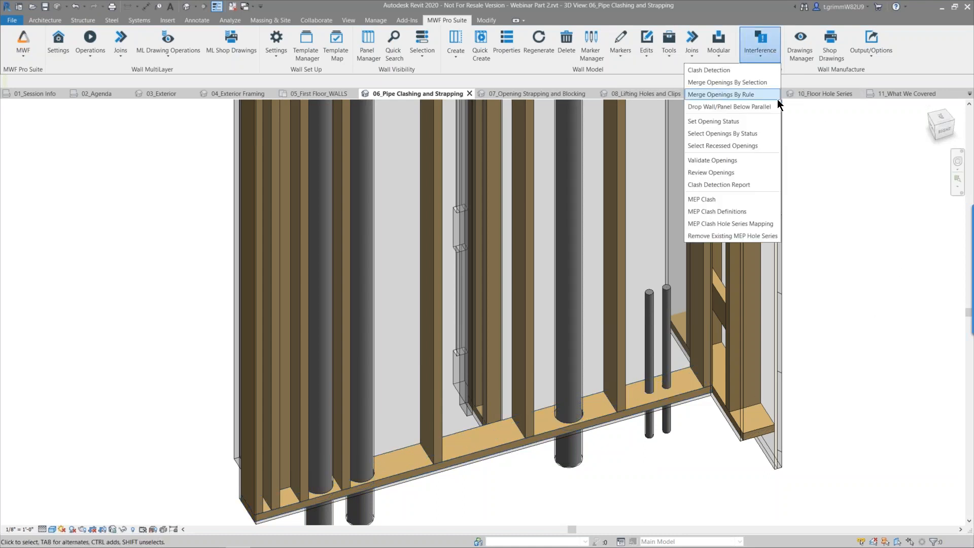
click(751, 225)
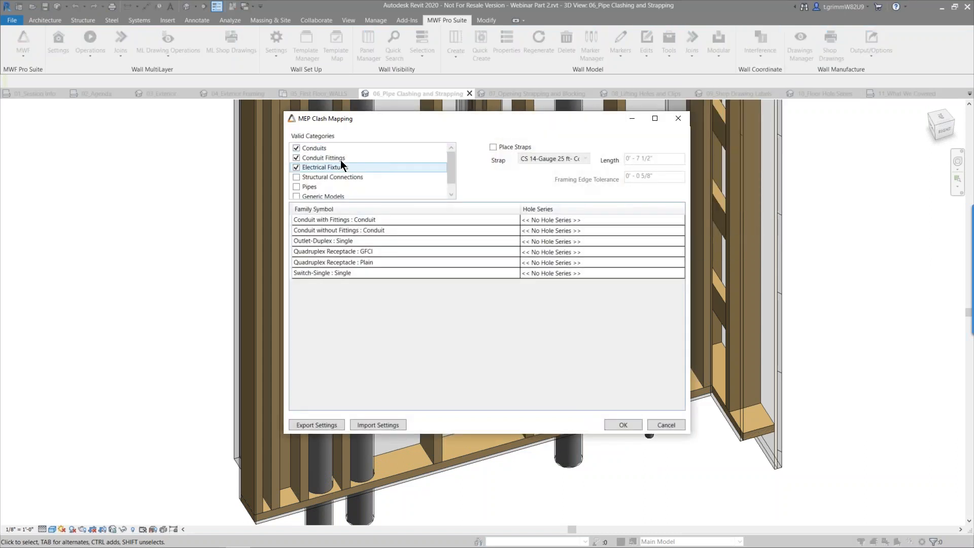
click(297, 148)
click(296, 158)
click(296, 167)
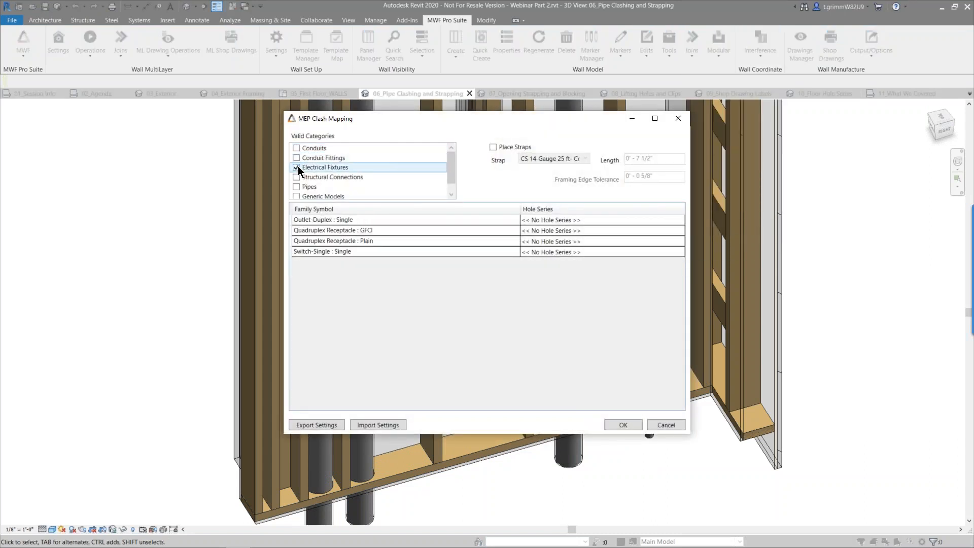
click(297, 186)
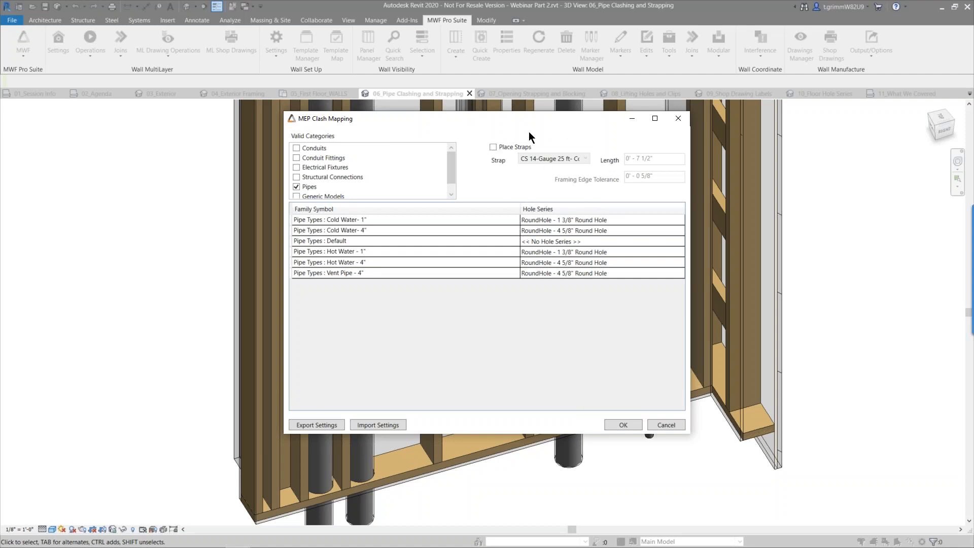
Enable strap placement for the pipe mapping with the CS 14-Gauge 25 ft- Coiled Strap : CS14 and save the mapping.
click(521, 147)
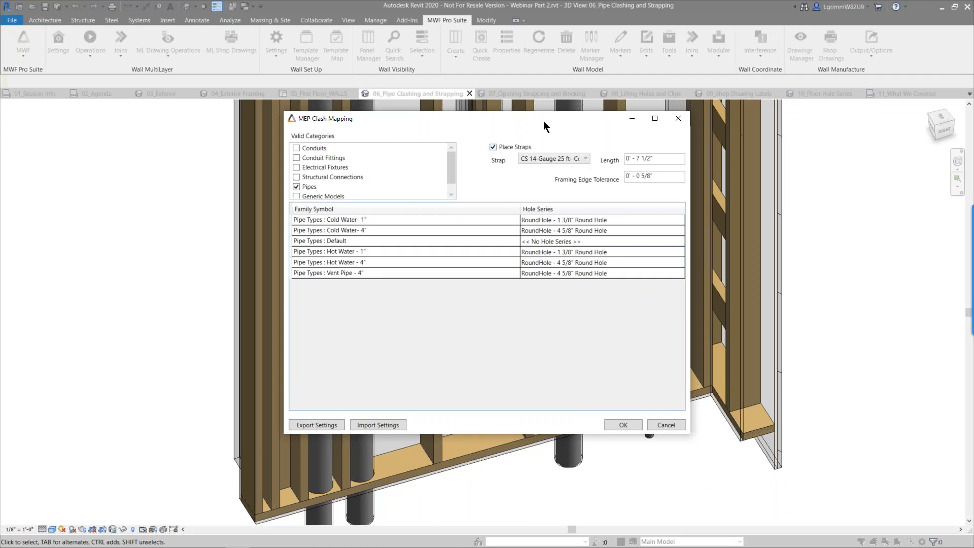
click(562, 158)
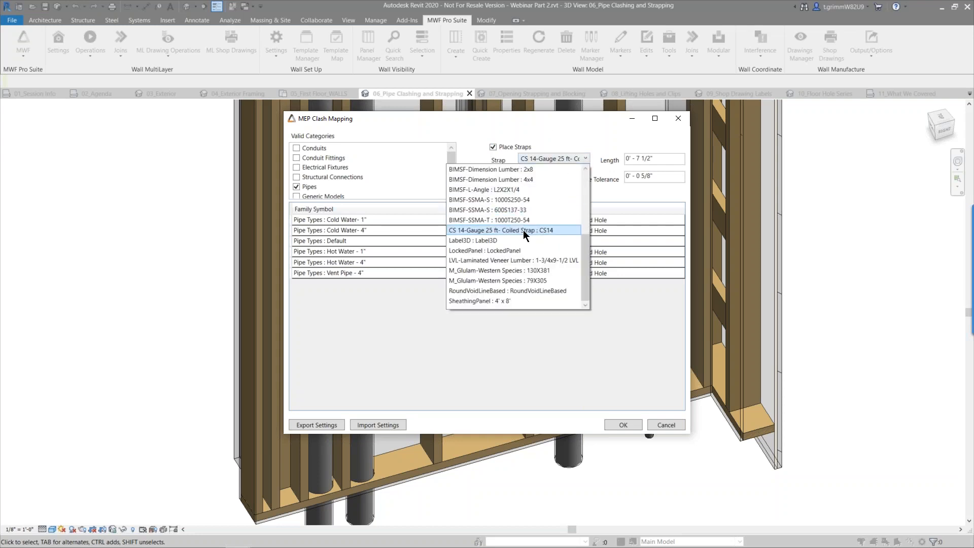
click(523, 230)
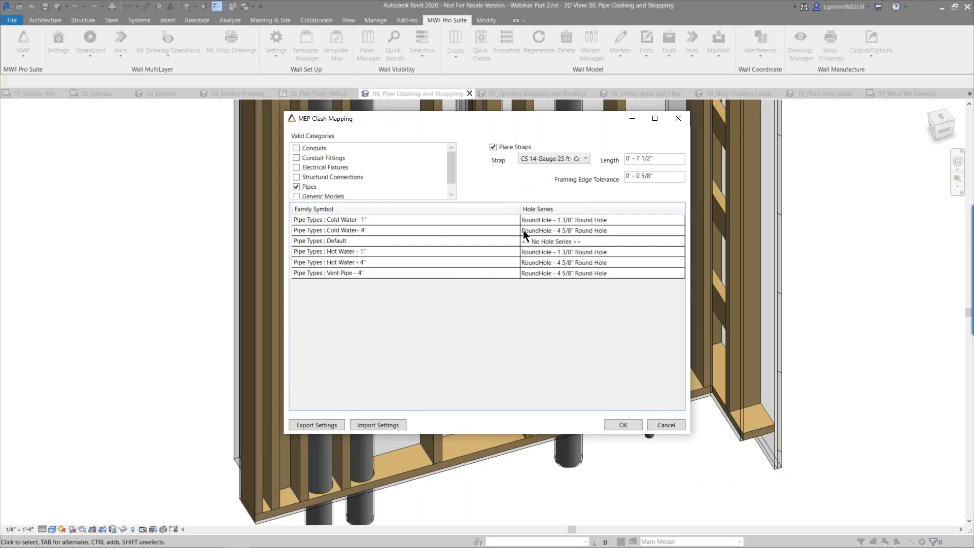
drag(661, 163, 620, 166)
click(662, 178)
drag(574, 124, 356, 78)
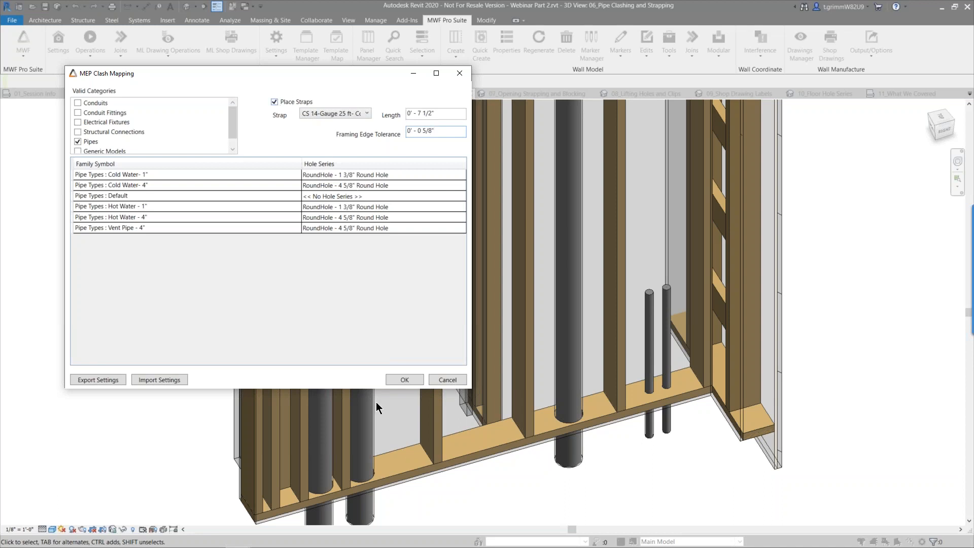
click(405, 380)
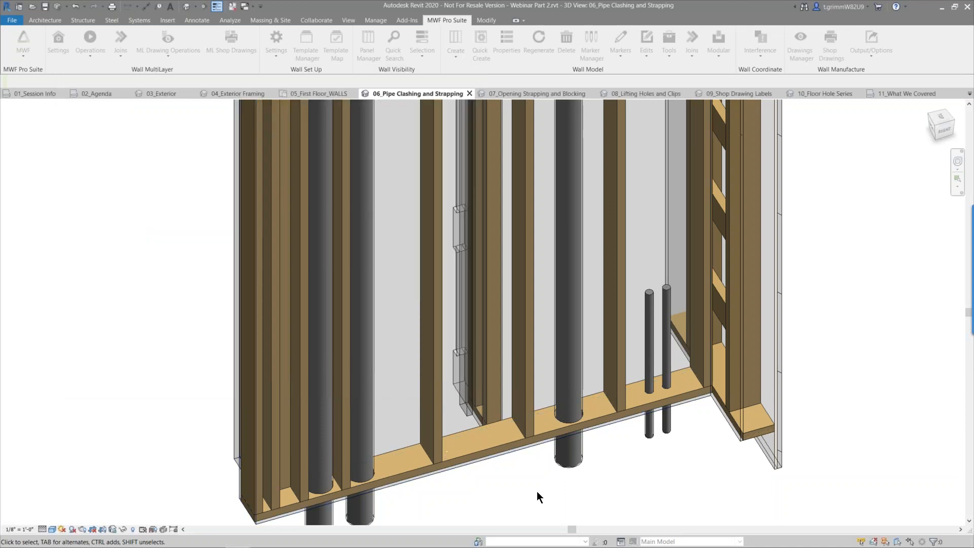
Remove the existing MEP hole series from the wall panel by way of its bottom plate.
click(605, 416)
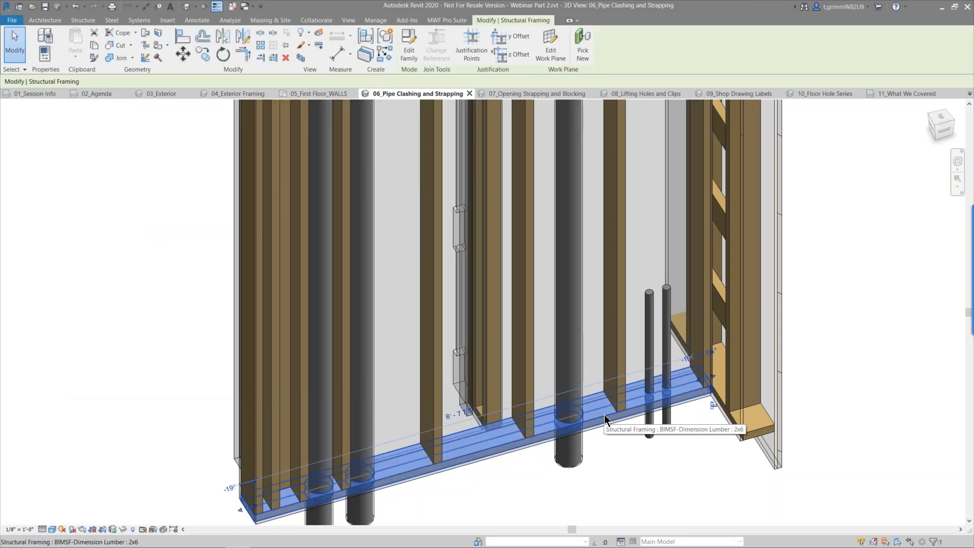
click(447, 21)
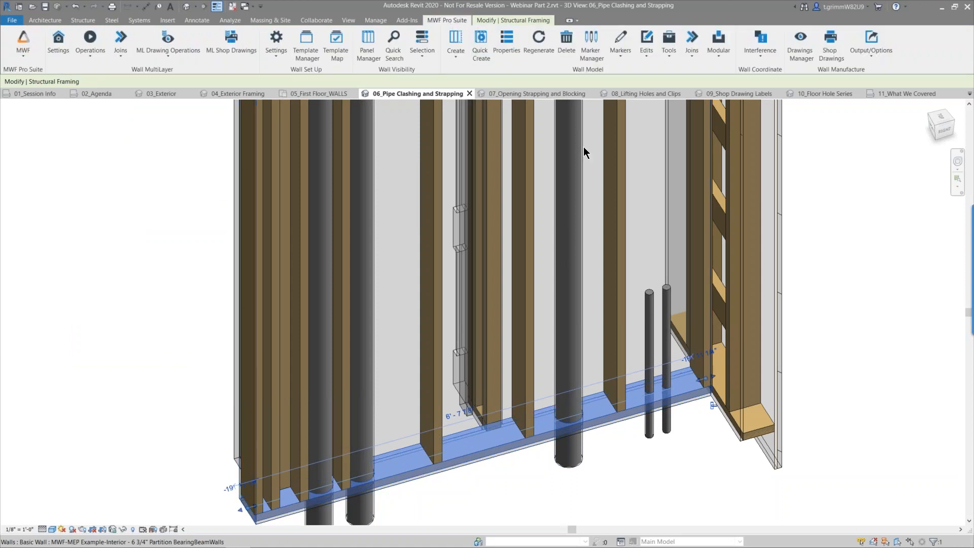
click(760, 48)
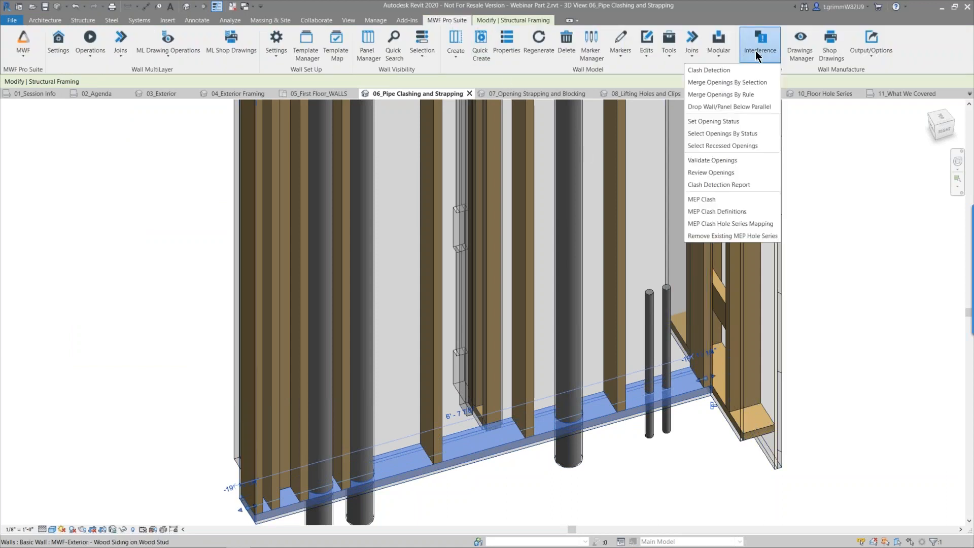
click(753, 236)
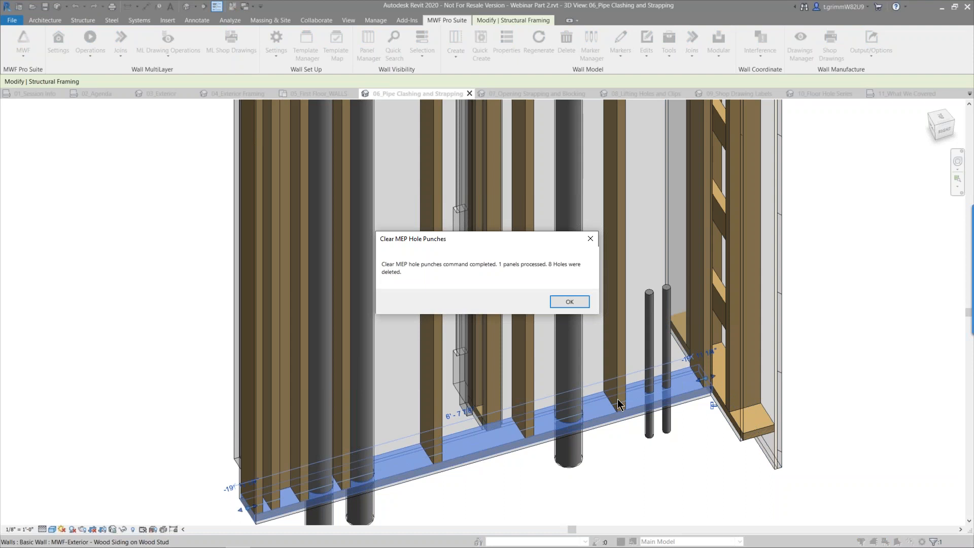
click(569, 302)
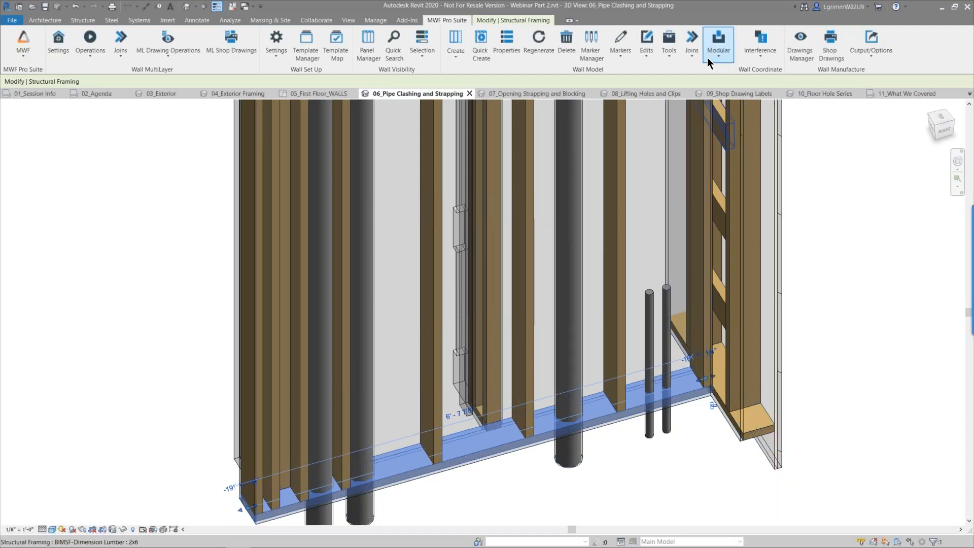
Rerun MEP Clash with the Pipes operation on the selected bottom plate to punch the holes and place straps.
click(760, 50)
click(740, 199)
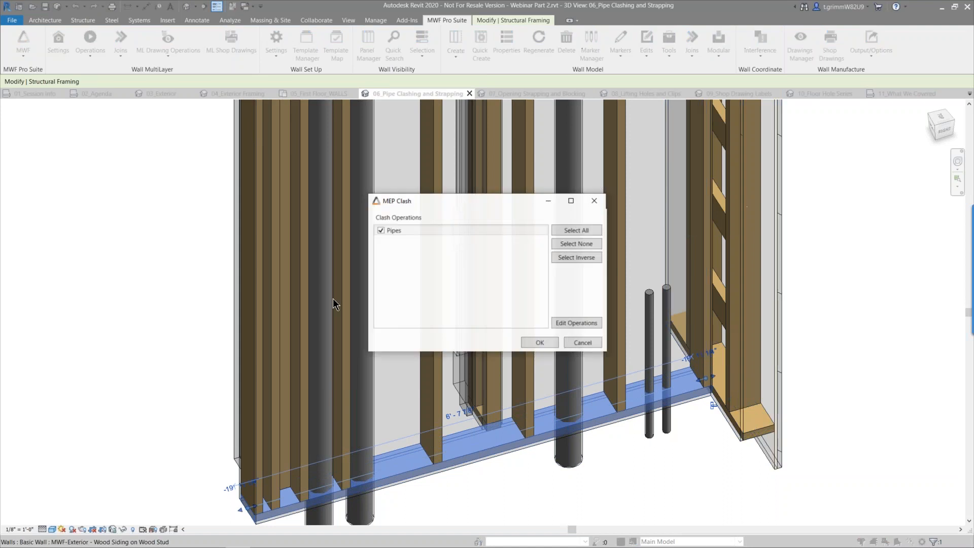
click(531, 342)
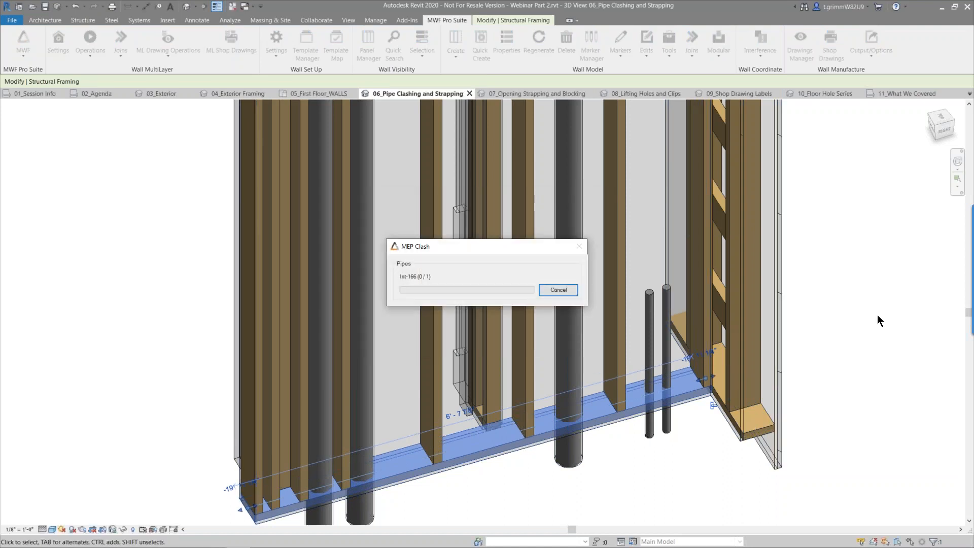
click(545, 299)
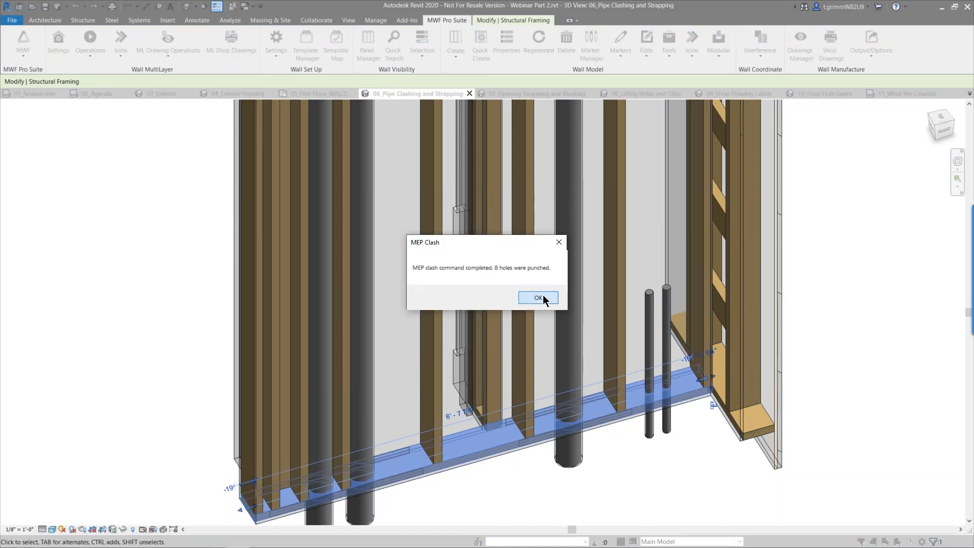
click(856, 424)
Select all instances of the coiled strap visible in the view to inspect them, and clear the selection.
middle_drag(663, 474, 555, 457)
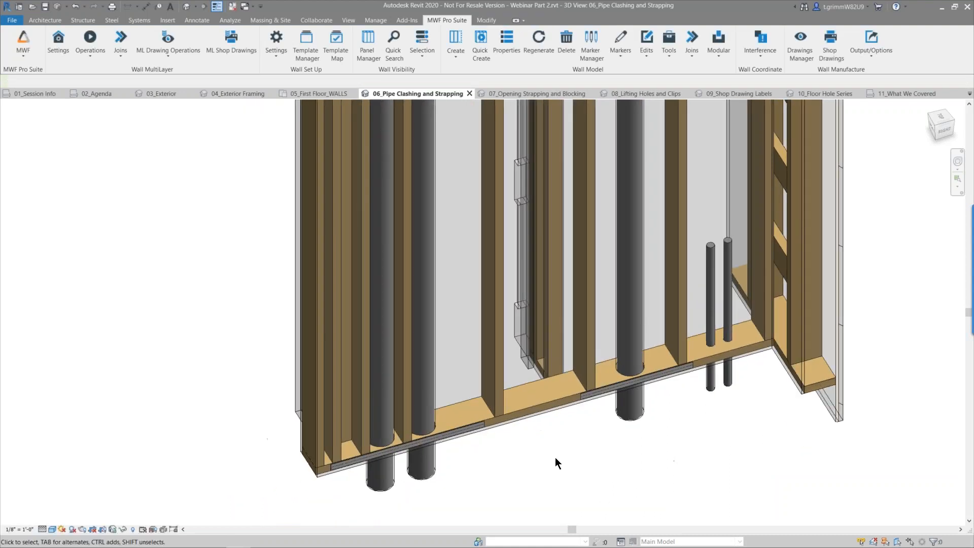
scroll(556, 458, up, 3)
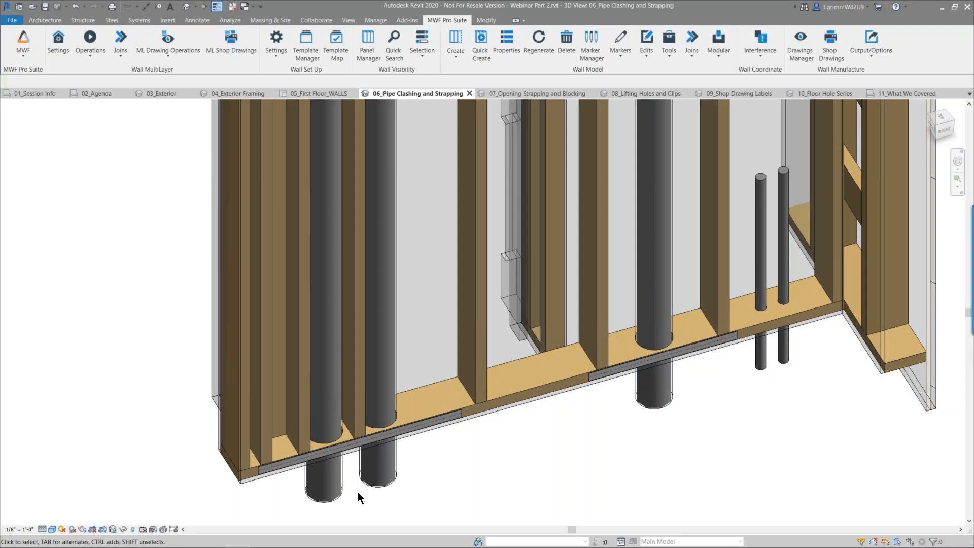
click(421, 428)
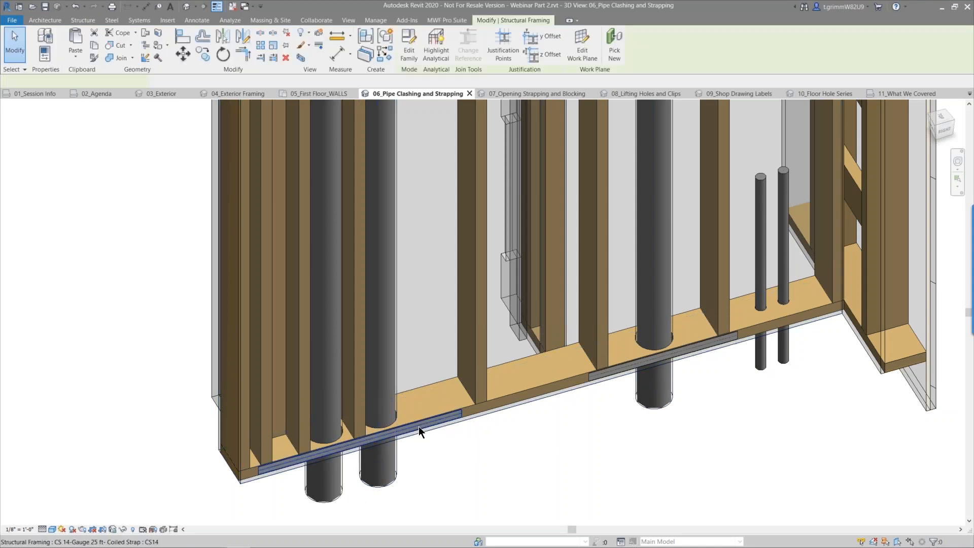
right_click(422, 425)
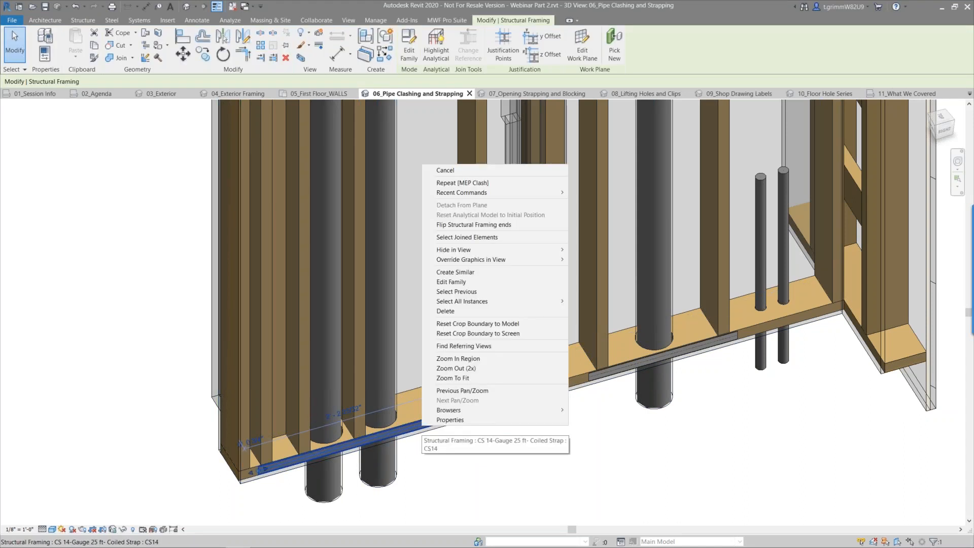
mouse_move(529, 303)
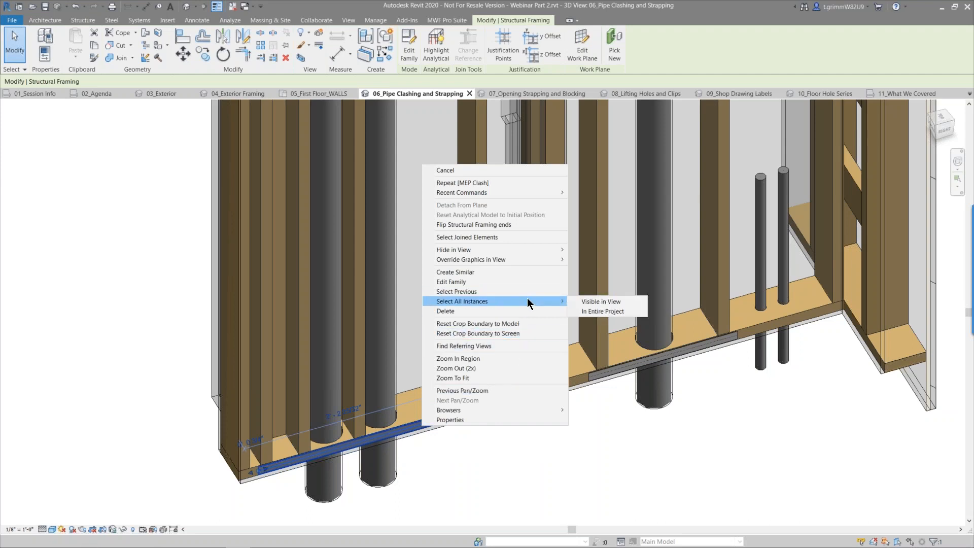
click(592, 302)
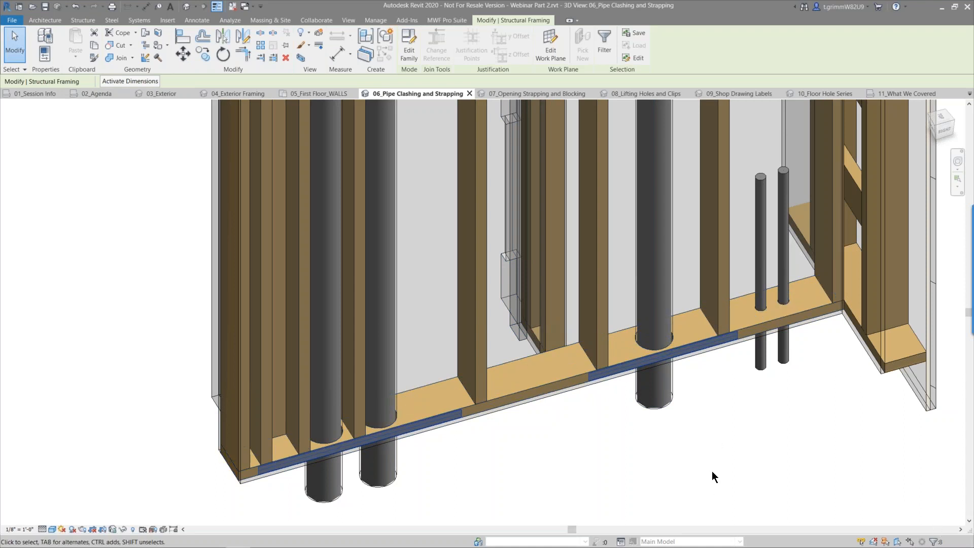
click(578, 485)
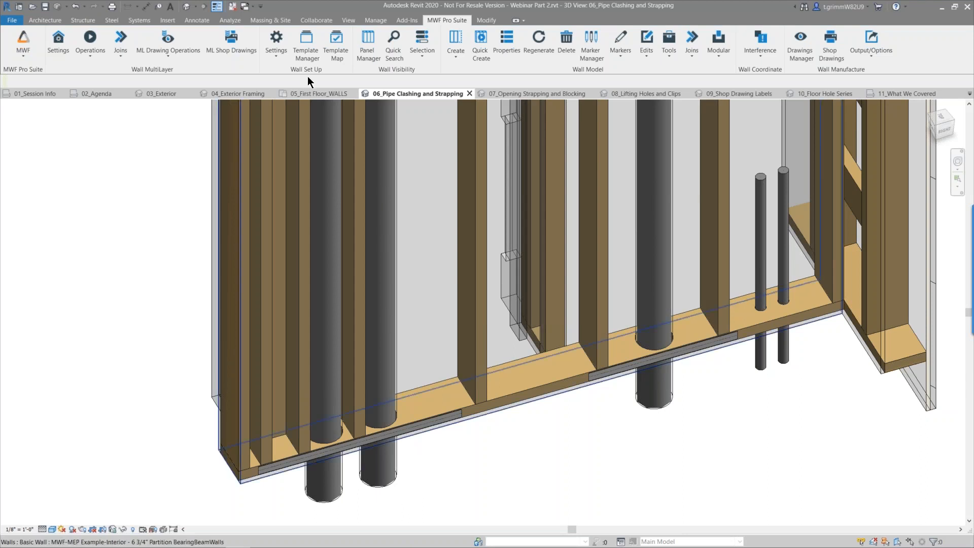
In the 05_First Floor_WALLS plan, move the upper of the two adjacent 4" pipes in wall Int-166 one stud bay up, referencing the stud centers.
click(316, 93)
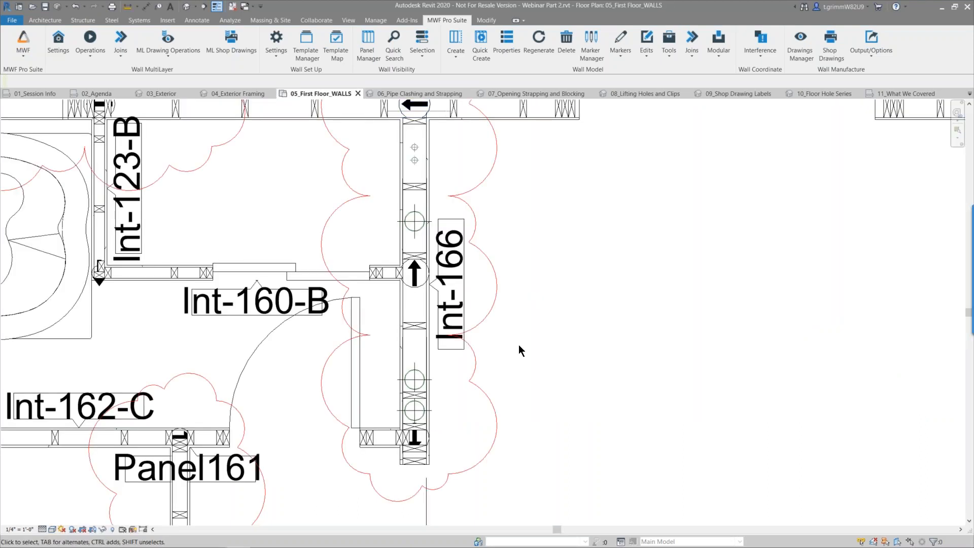
scroll(481, 387, up, 3)
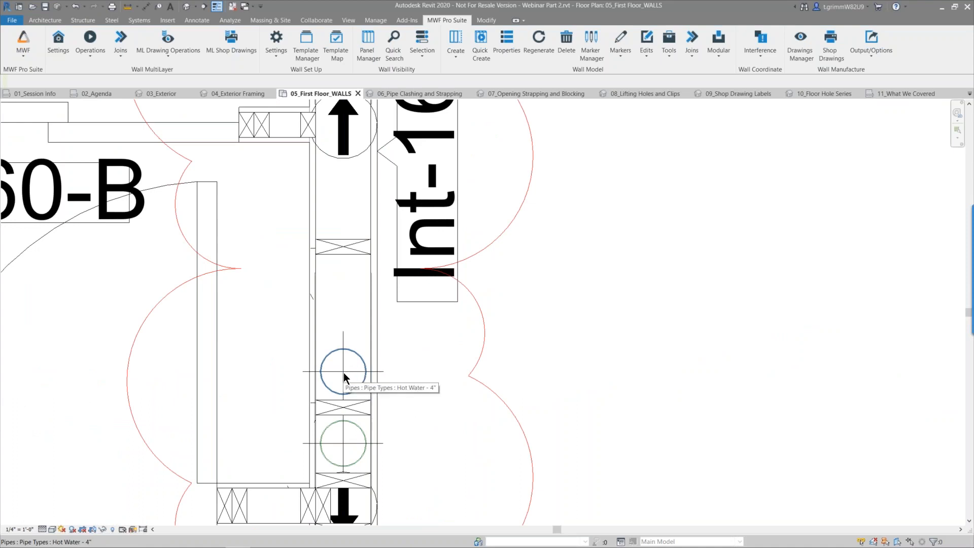
click(344, 378)
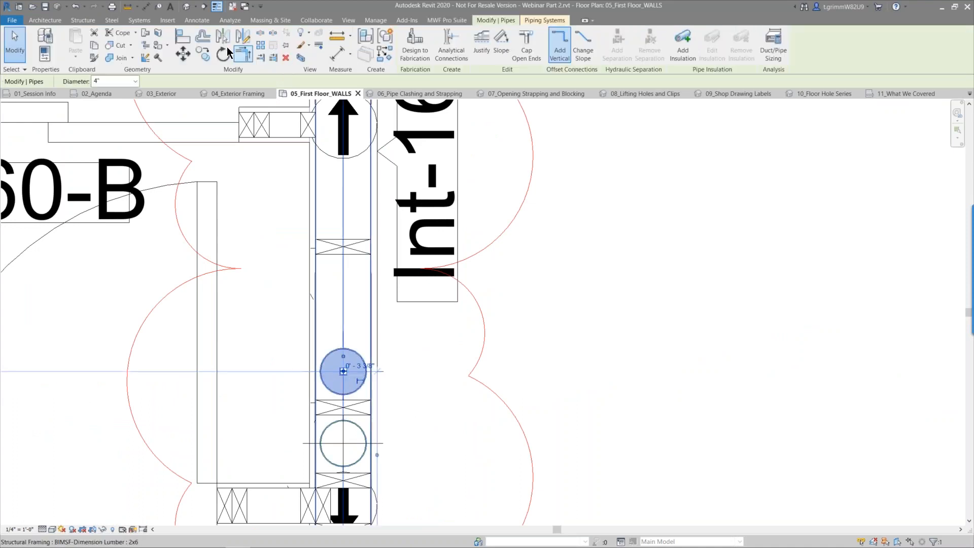
click(185, 55)
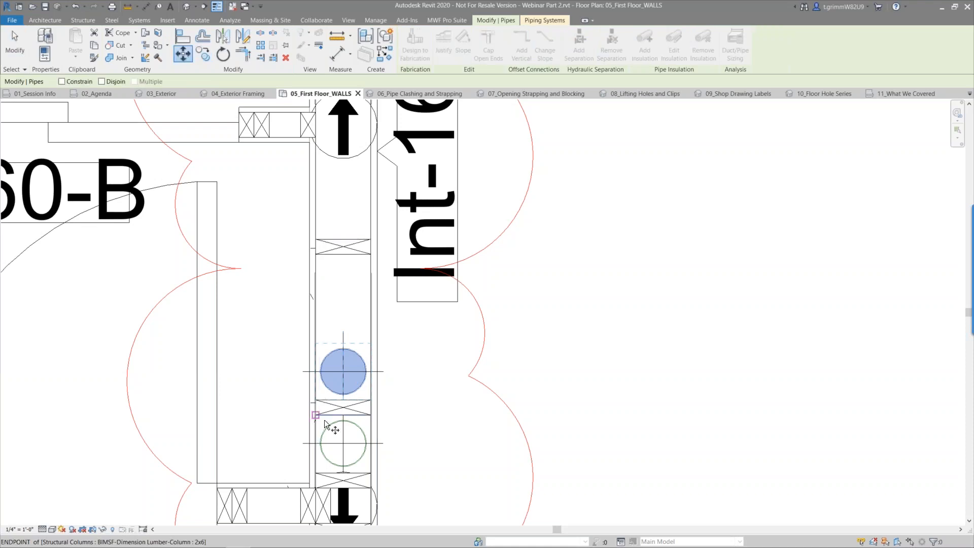
click(344, 408)
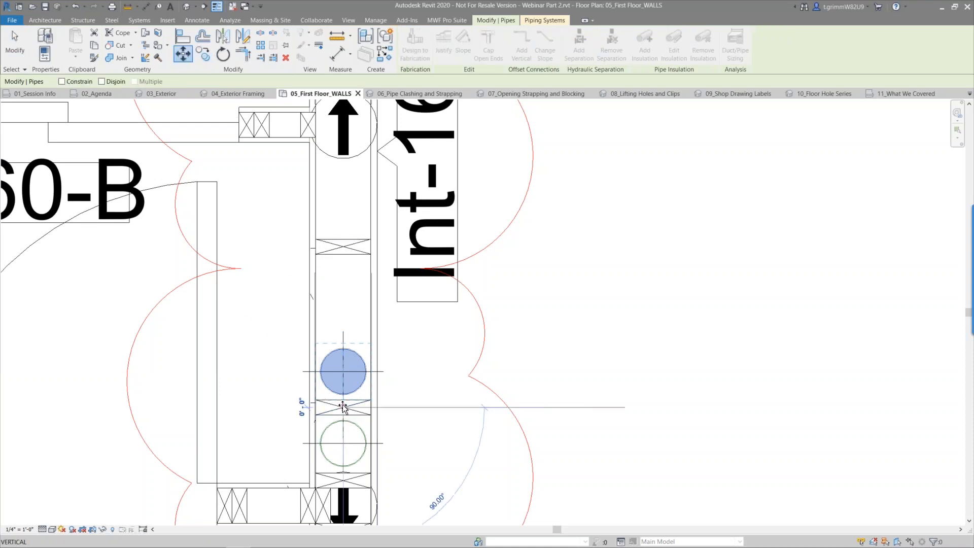
click(344, 247)
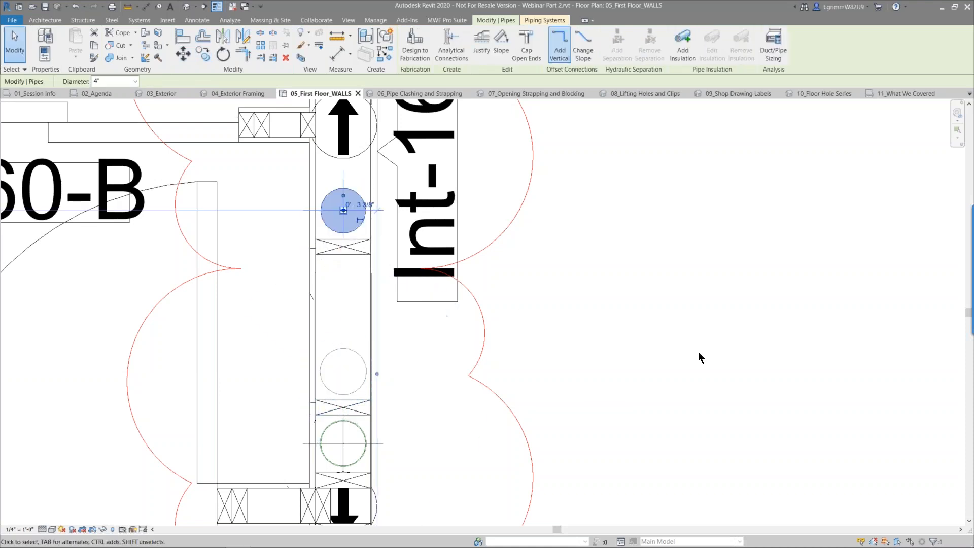
click(660, 362)
In the 06_Pipe Clashing and Strapping view, remove the existing MEP hole series from the wall panel by its bottom plate.
click(414, 94)
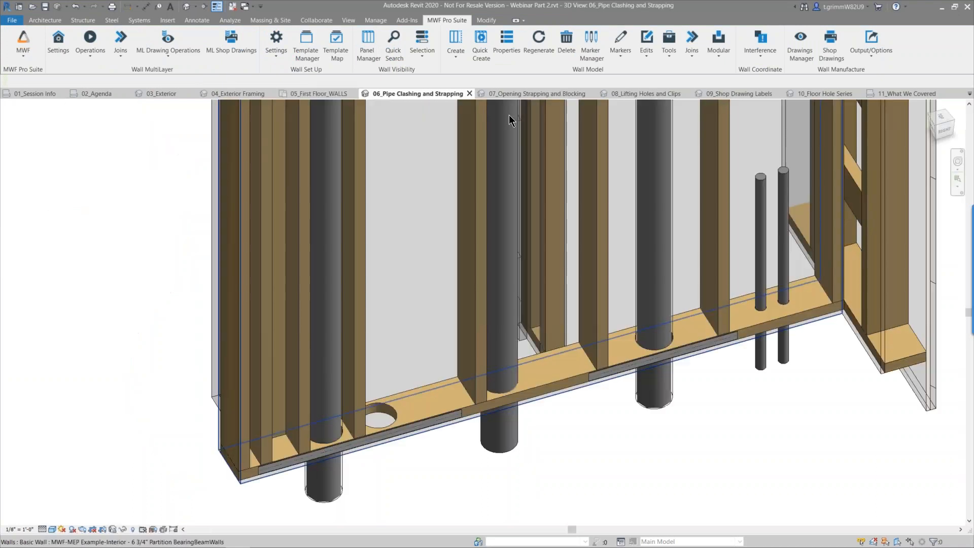
click(553, 379)
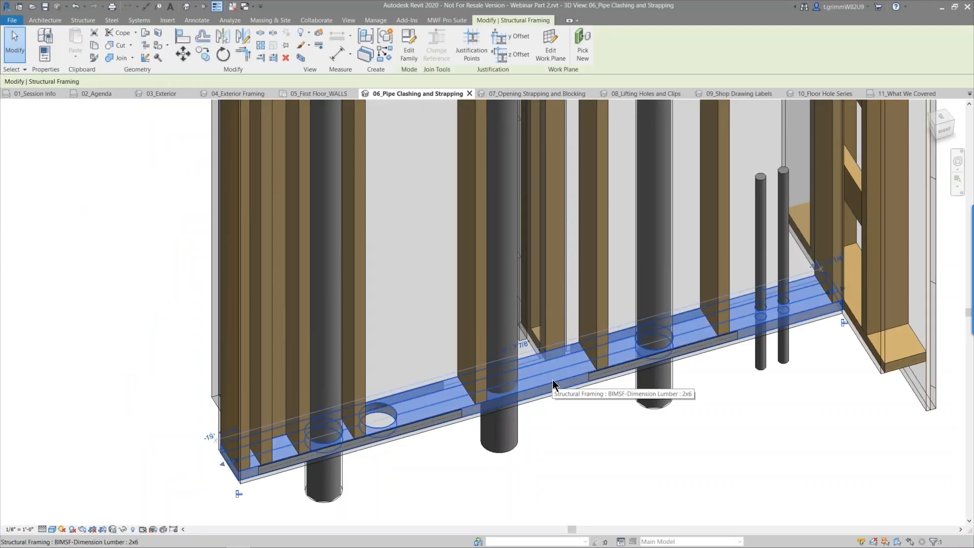
click(447, 19)
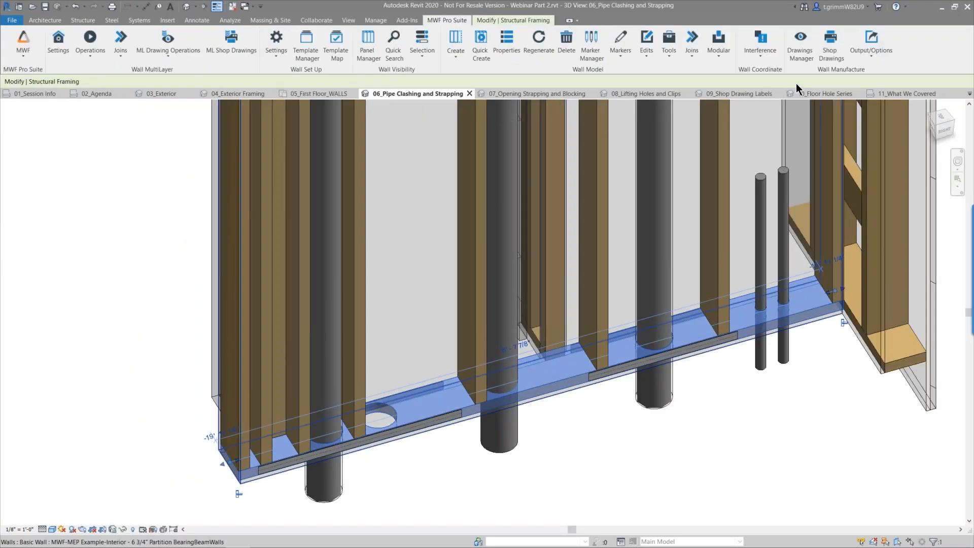
click(768, 56)
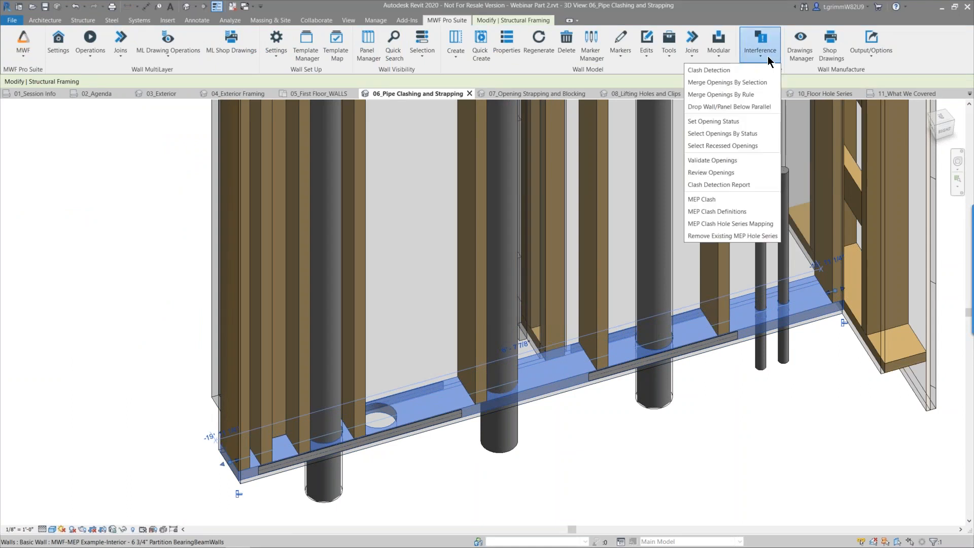
click(760, 234)
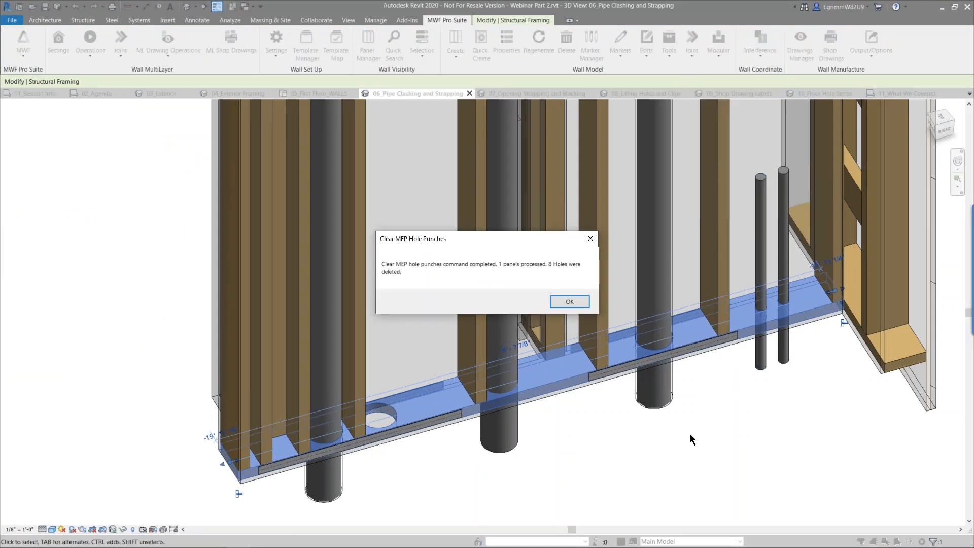
click(569, 301)
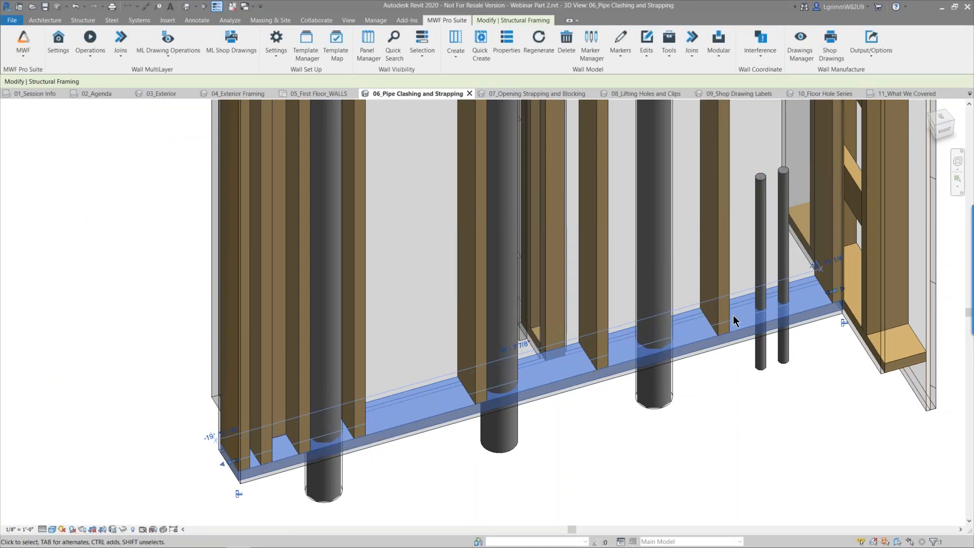
Run MEP Clash with the Pipes operation on the bottom plate to re-punch holes and straps for the moved pipe.
click(756, 49)
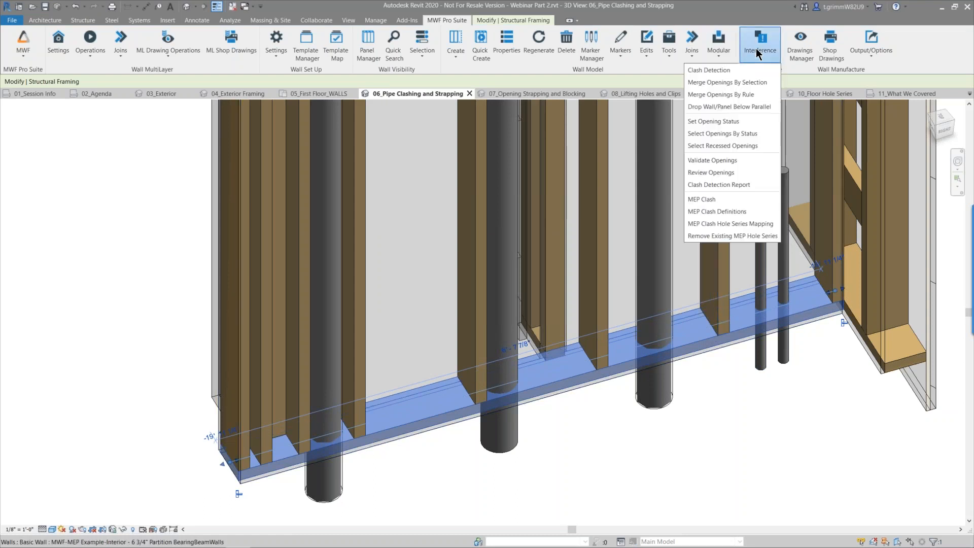
click(743, 199)
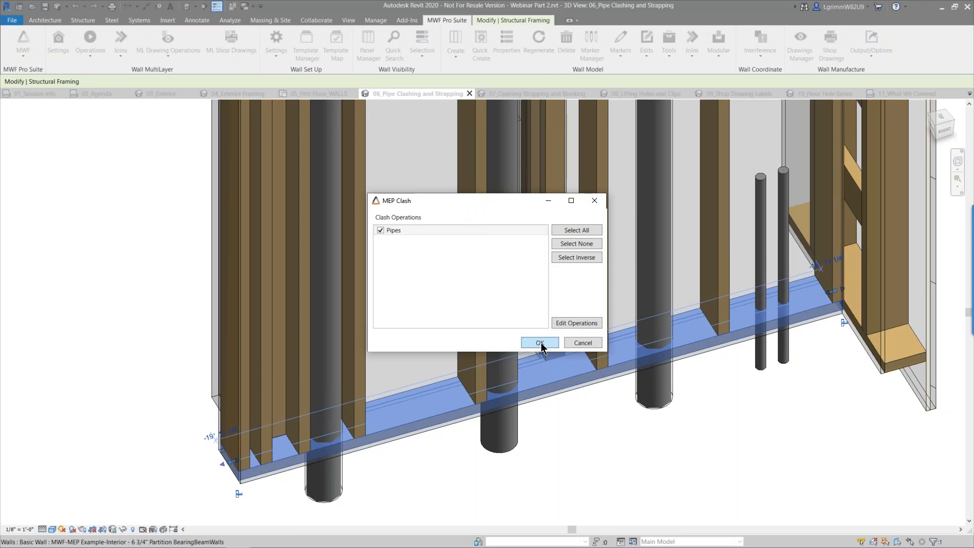
click(540, 343)
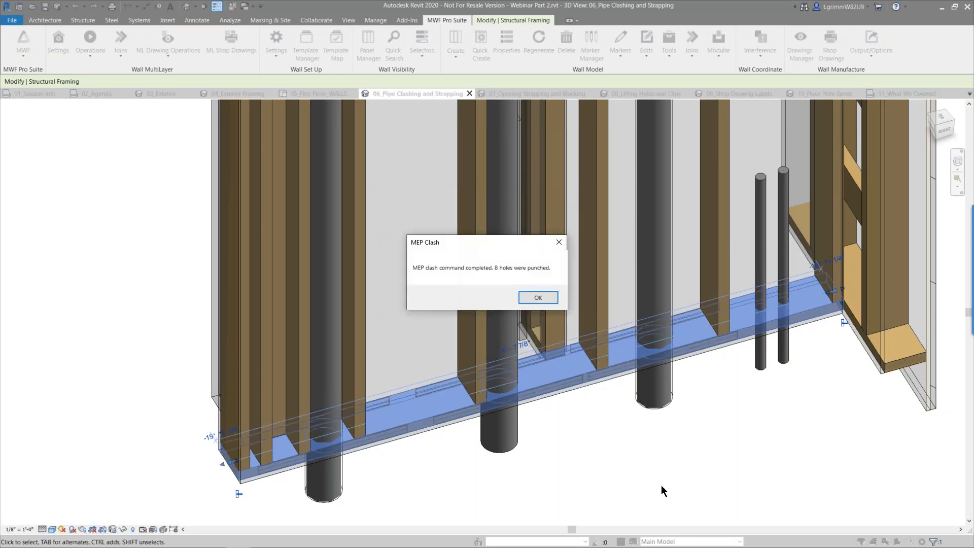
click(540, 298)
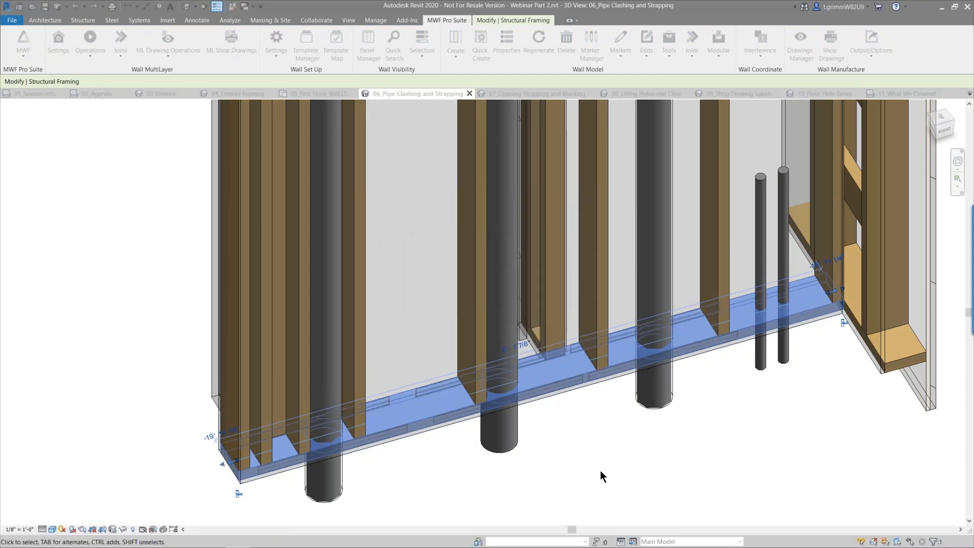
click(602, 470)
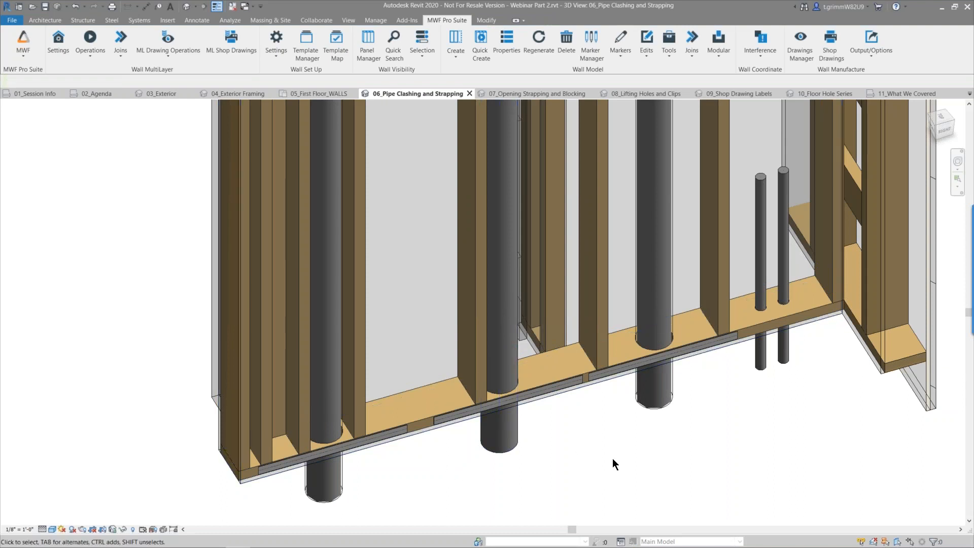
Select all CS14 coiled strap instances visible in the view to check the updated strapping, and clear the selection.
click(565, 385)
right_click(565, 386)
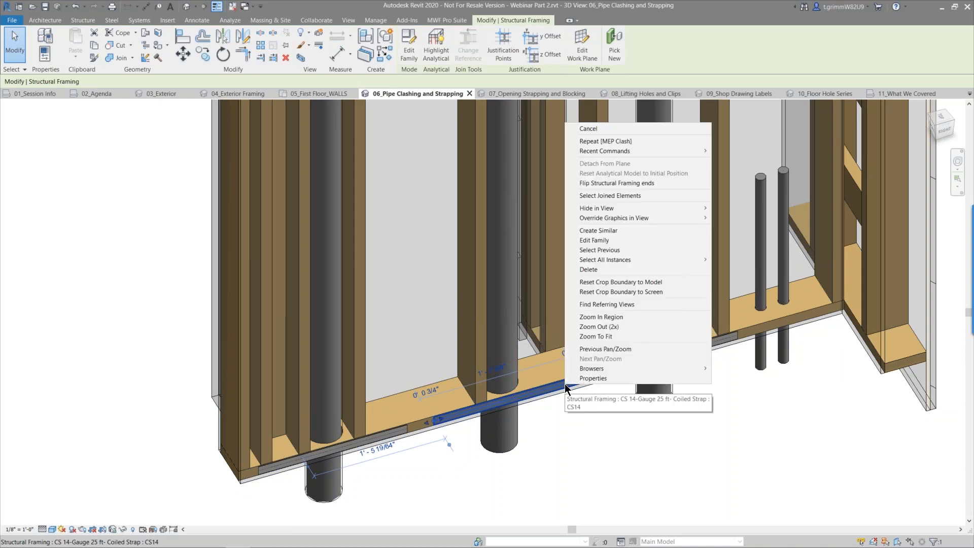
mouse_move(662, 265)
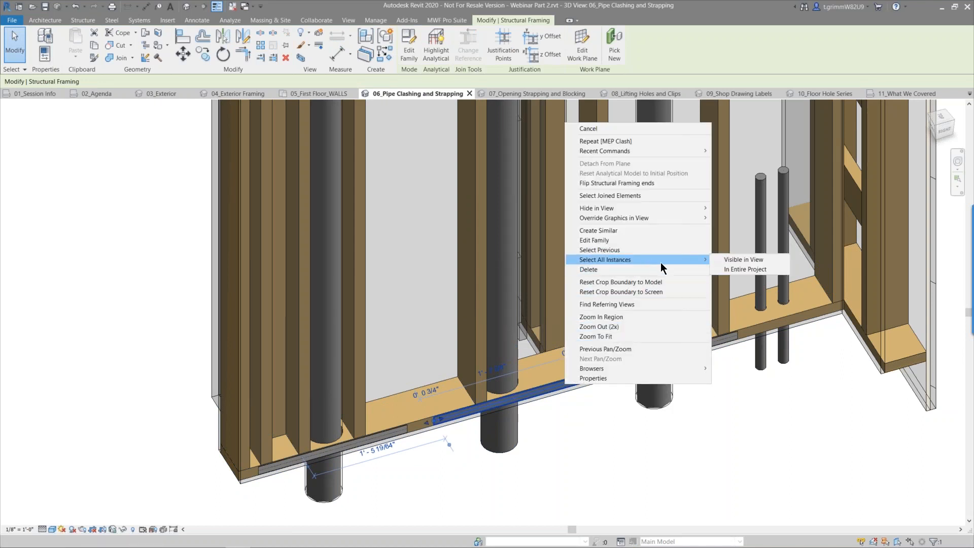
click(742, 262)
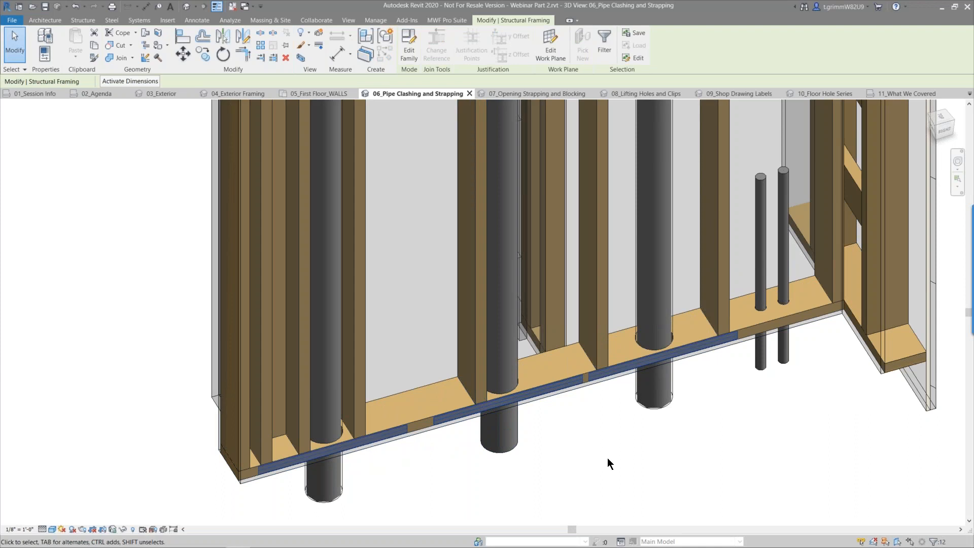
key(Escape)
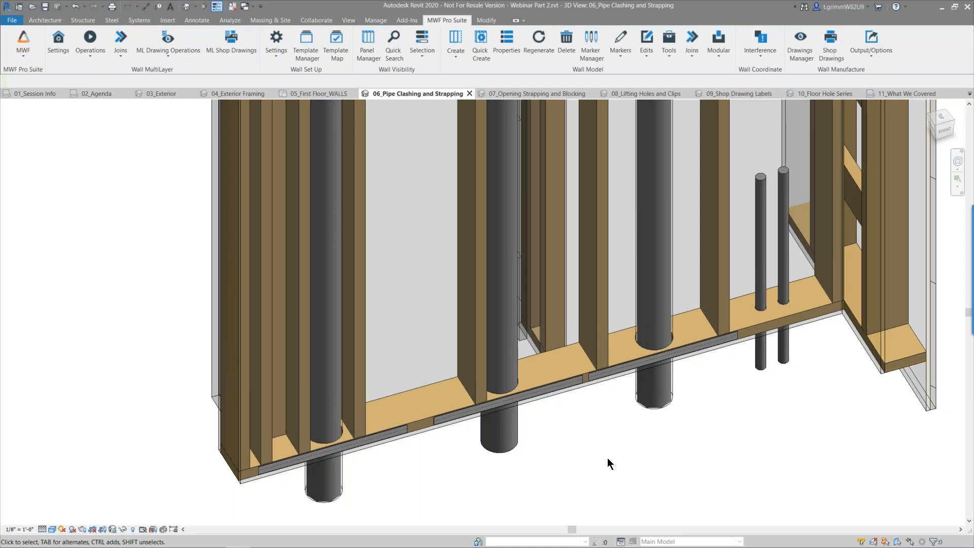
Return to the 05_First Floor_WALLS plan and examine the clouded area around wall panel Ext-164-A.
click(324, 93)
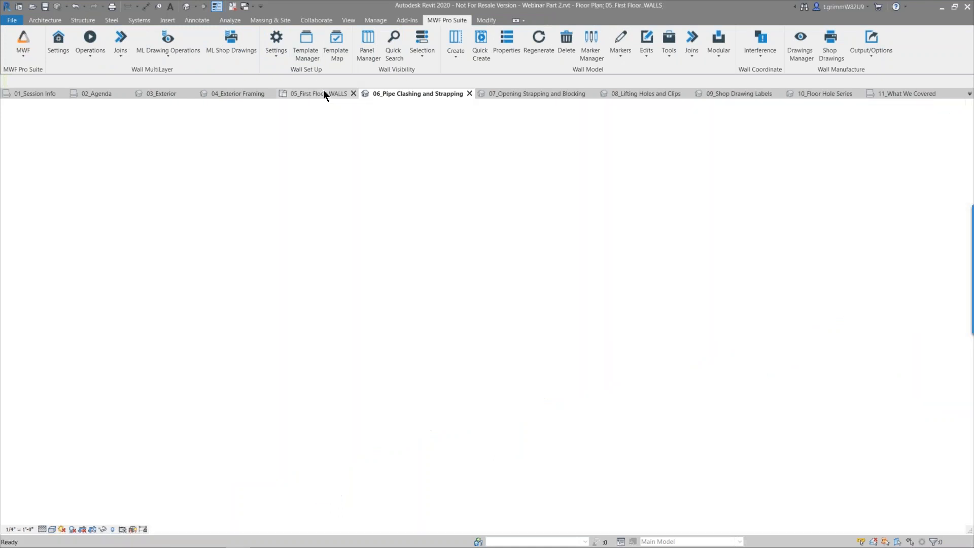
middle_click(304, 247)
middle_click(304, 248)
key(z)
key(r)
drag(266, 191, 396, 255)
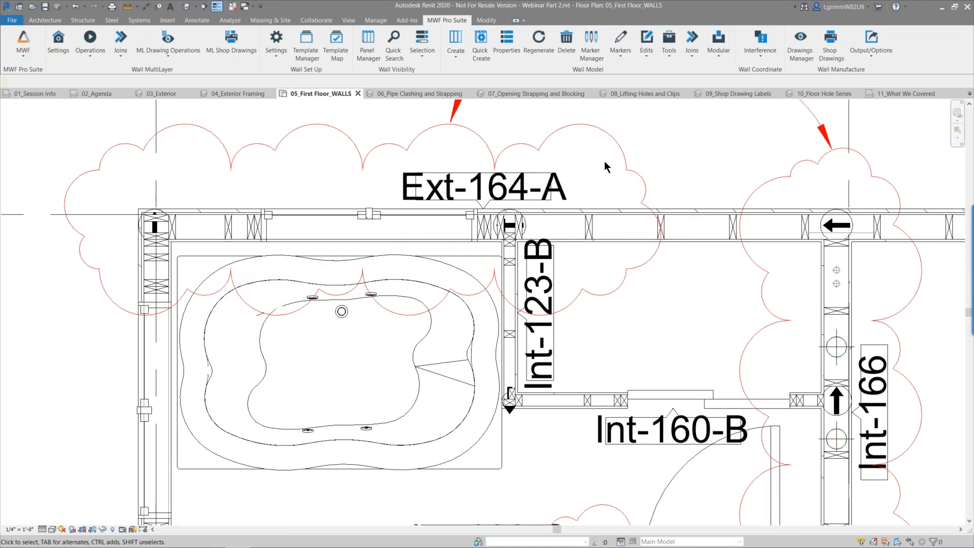
In the 07_Opening Strapping and Blocking view, open the Marker Manager and list the single wall opening markers in an enlarged window.
click(550, 96)
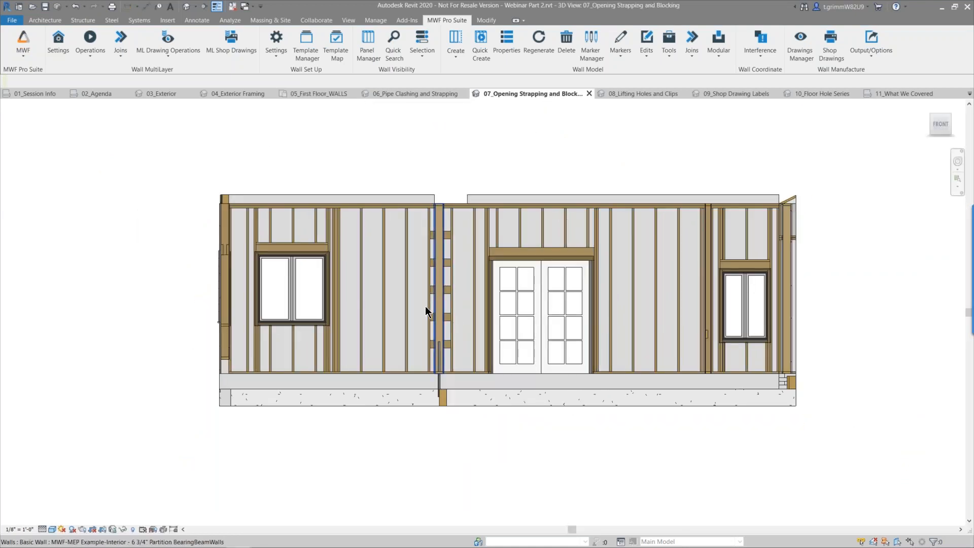
scroll(425, 306, up, 2)
middle_drag(652, 377, 600, 395)
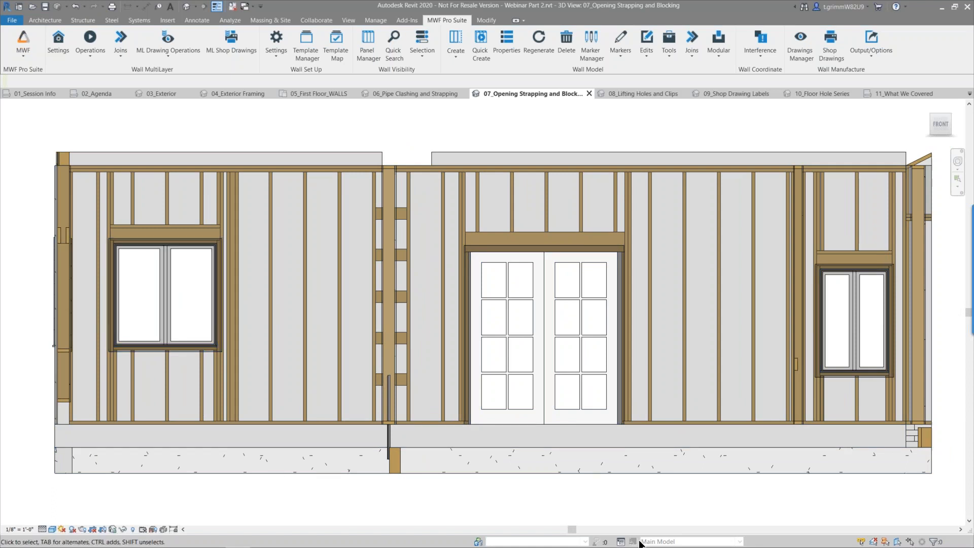
click(591, 55)
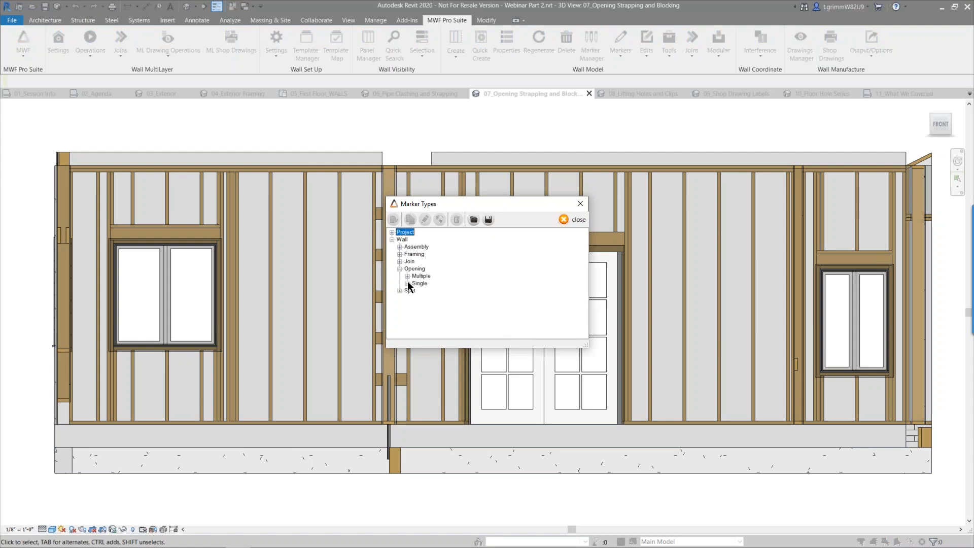
click(408, 283)
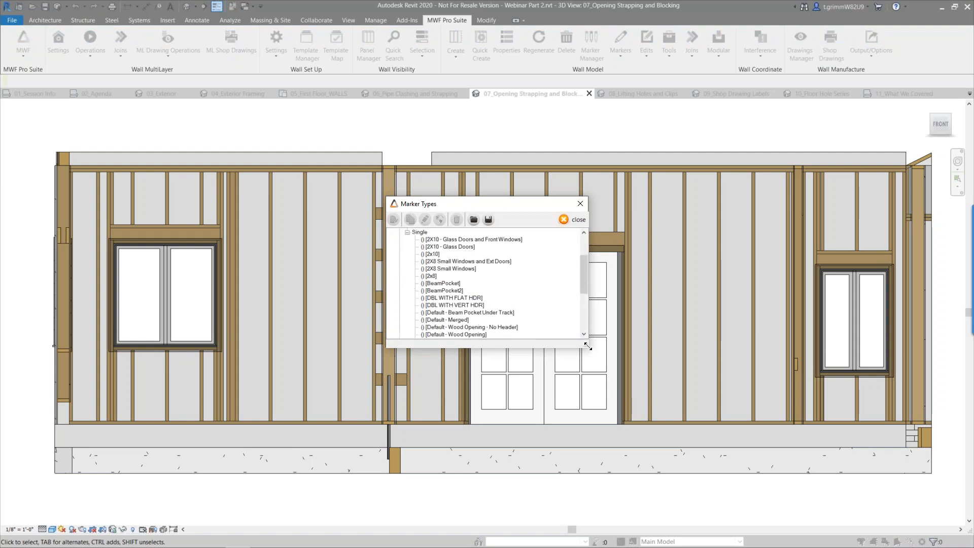
drag(587, 345, 679, 504)
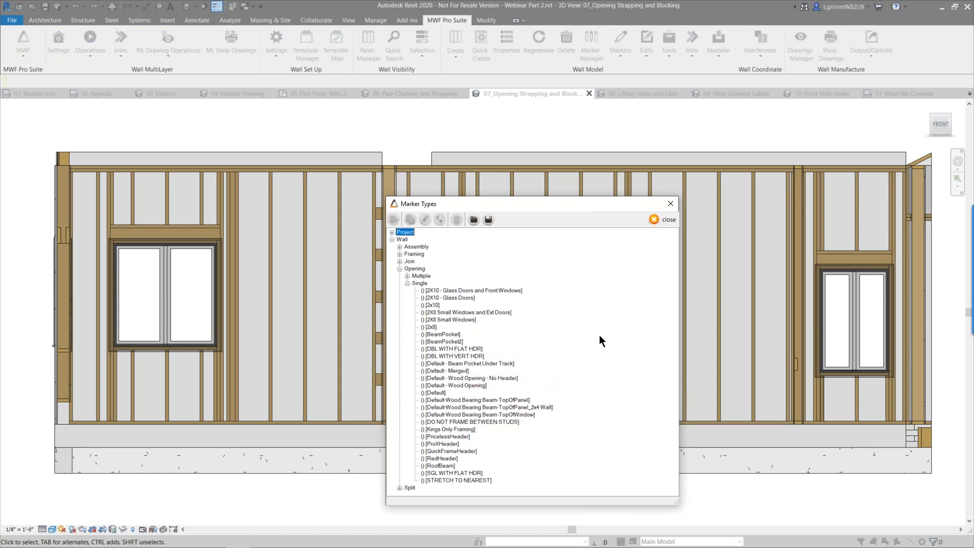
Duplicate the Default-Wood Bearing Beam-TopOfWindow opening marker and name the copy "Wood Bearing Beam-TopOfWindow_Strapping and Blocking".
click(518, 415)
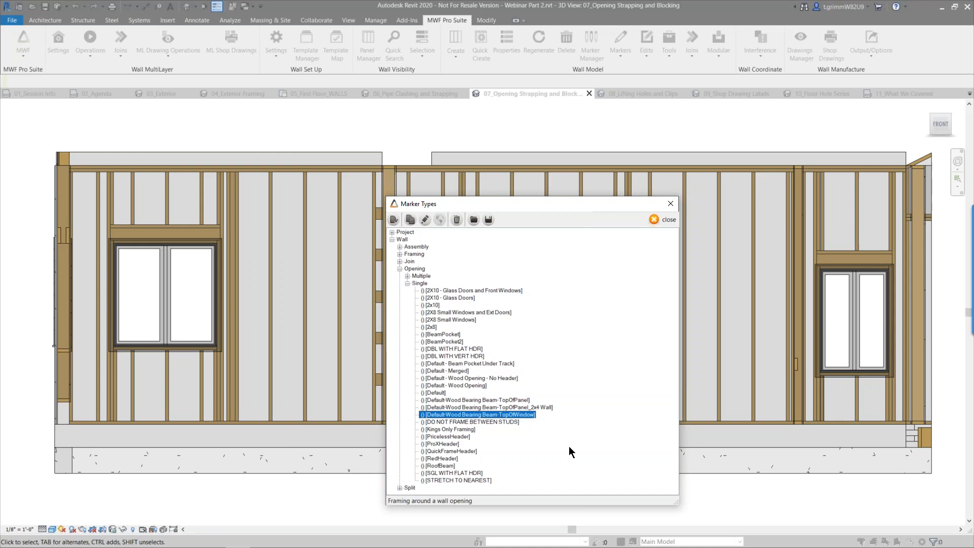
click(410, 219)
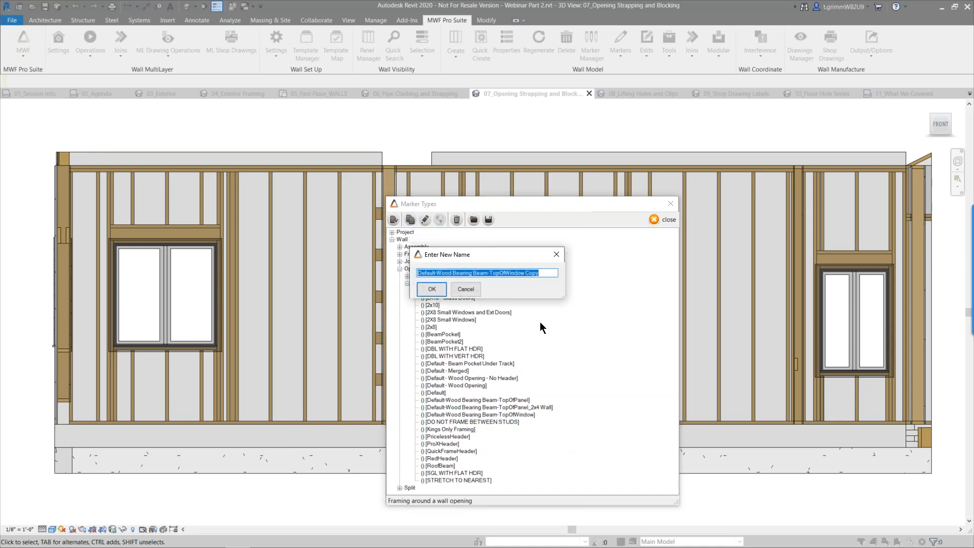
key(End)
key(BackSpace)
key(BackSpace)
key(BackSpace)
key(BackSpace)
key(BackSpace)
text(_)
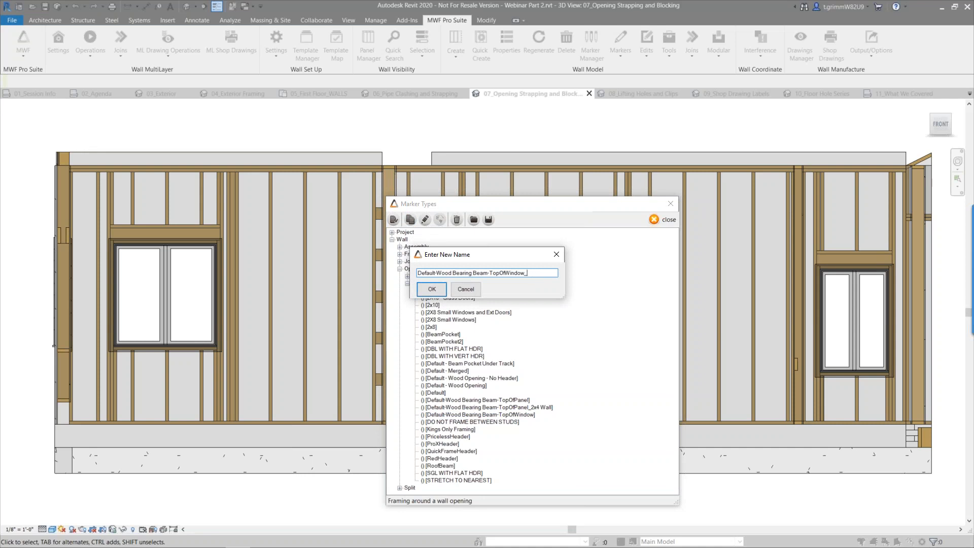
text(Strapping and)
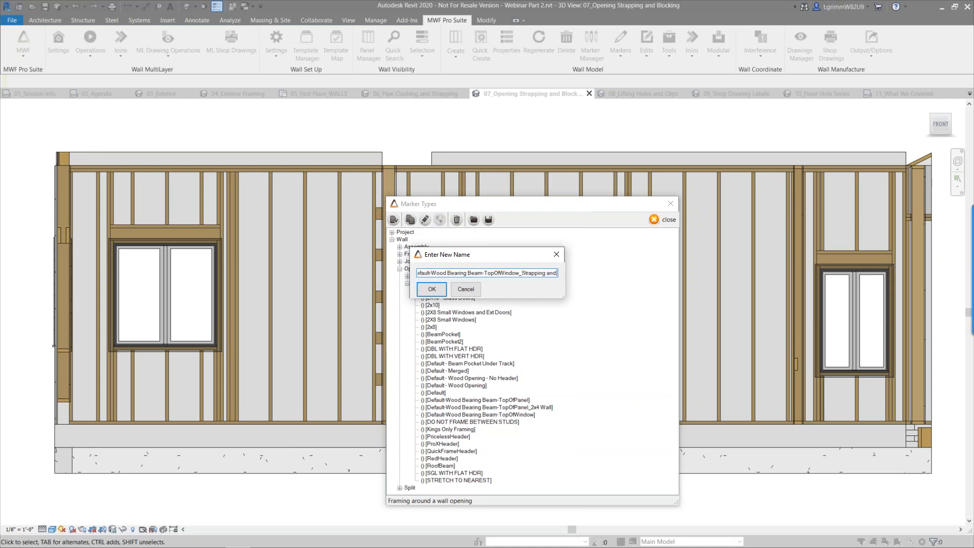
text( Blocking)
key(Home)
key(shift+Right)
key(shift+Right)
key(shift+Right)
key(shift+Right)
key(shift+Right)
key(shift+Right)
key(shift+Right)
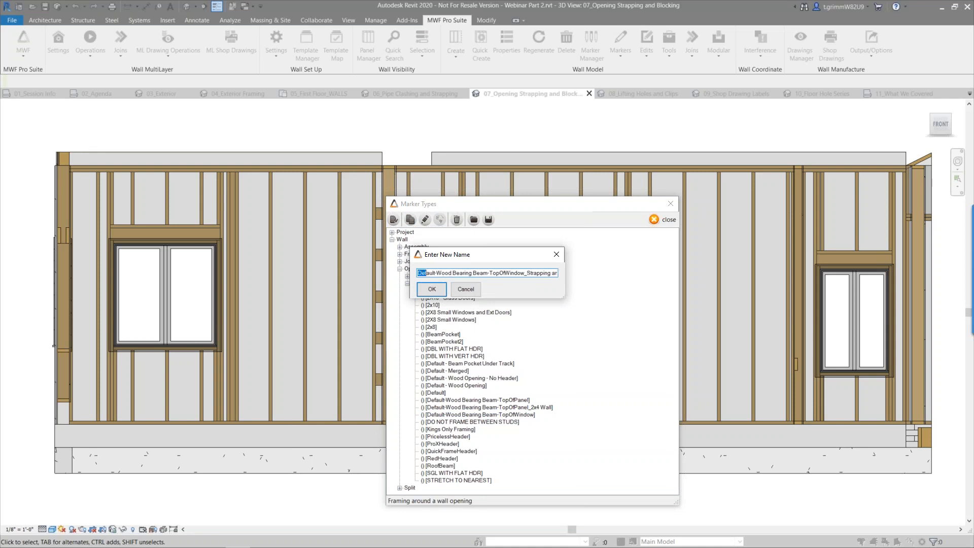
key(Delete)
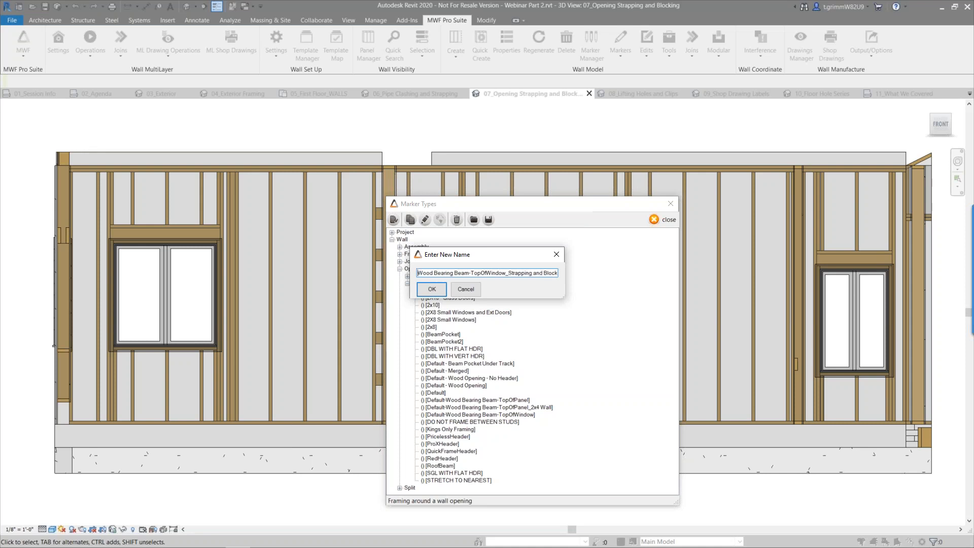
click(431, 289)
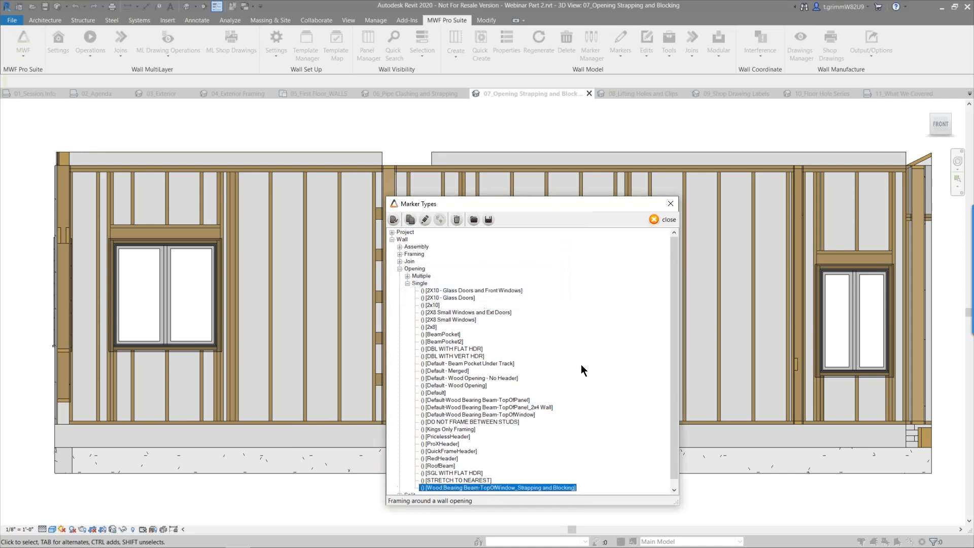
In the duplicated marker's properties, enable opening straps using CS 14-Gauge 25 ft Coiled Strap : CS14, with BIMSF-Dimension Lumber : 2x6 as blocking.
scroll(580, 399, down, 1)
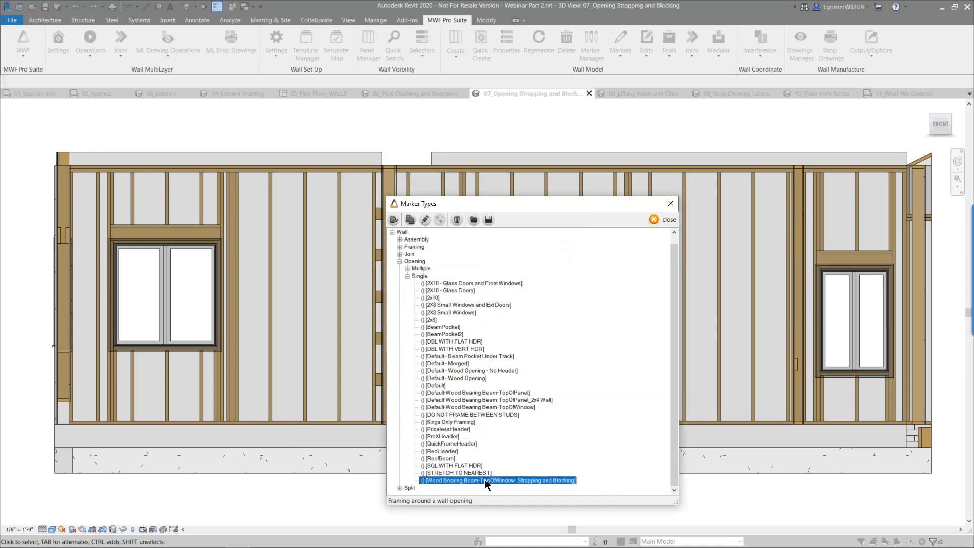
double_click(542, 480)
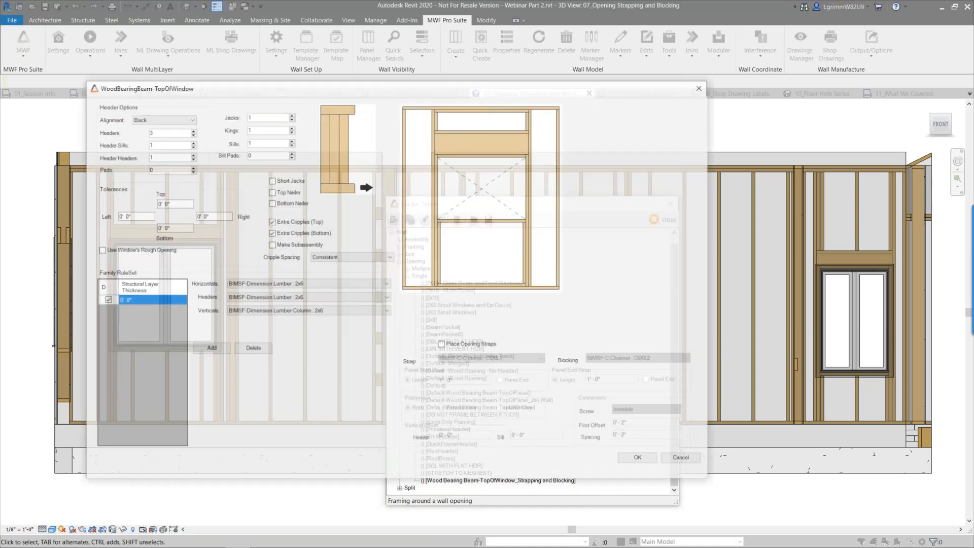
drag(573, 87, 787, 123)
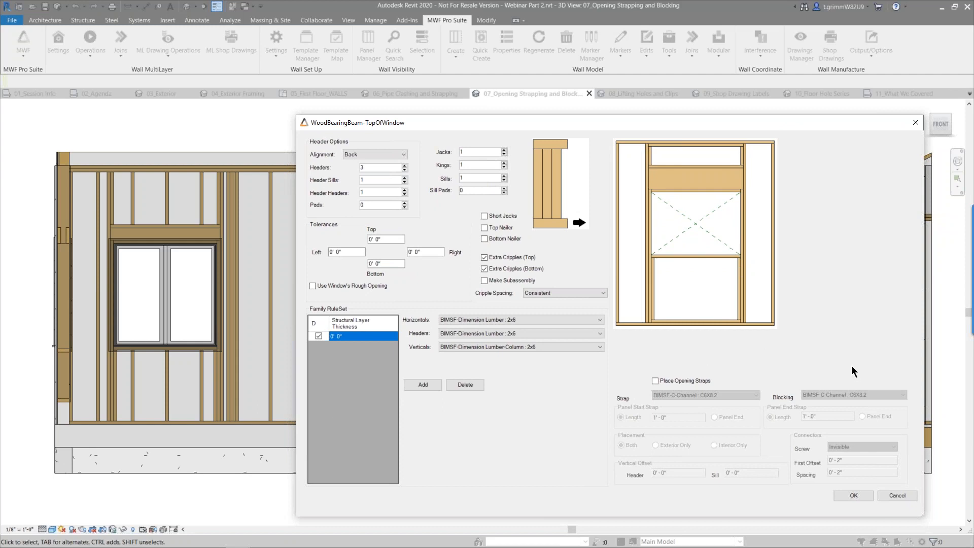
click(694, 380)
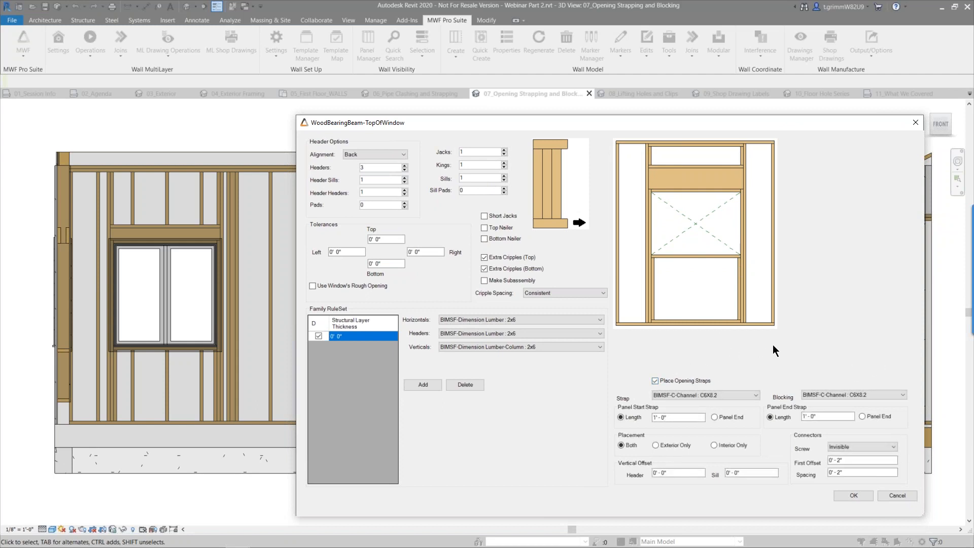
click(738, 395)
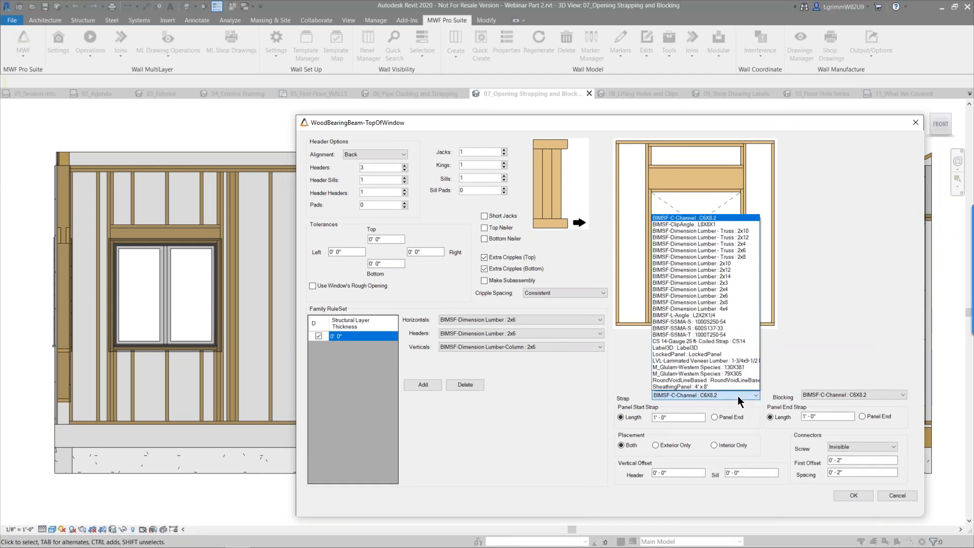
click(727, 342)
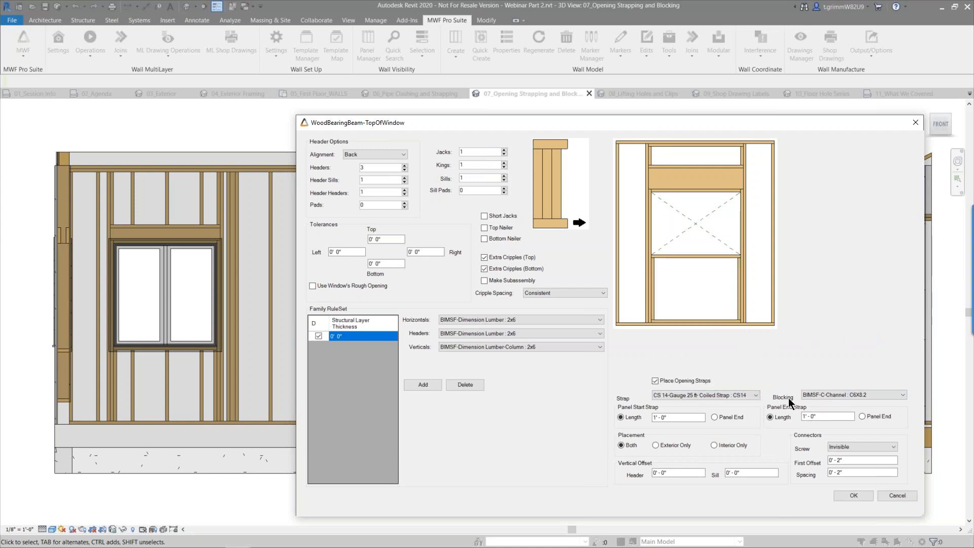
click(903, 395)
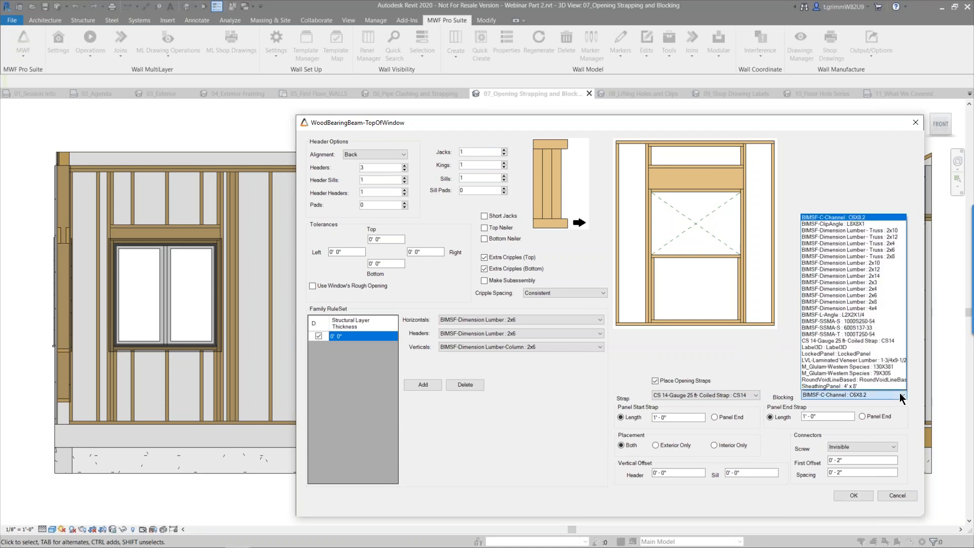
click(881, 295)
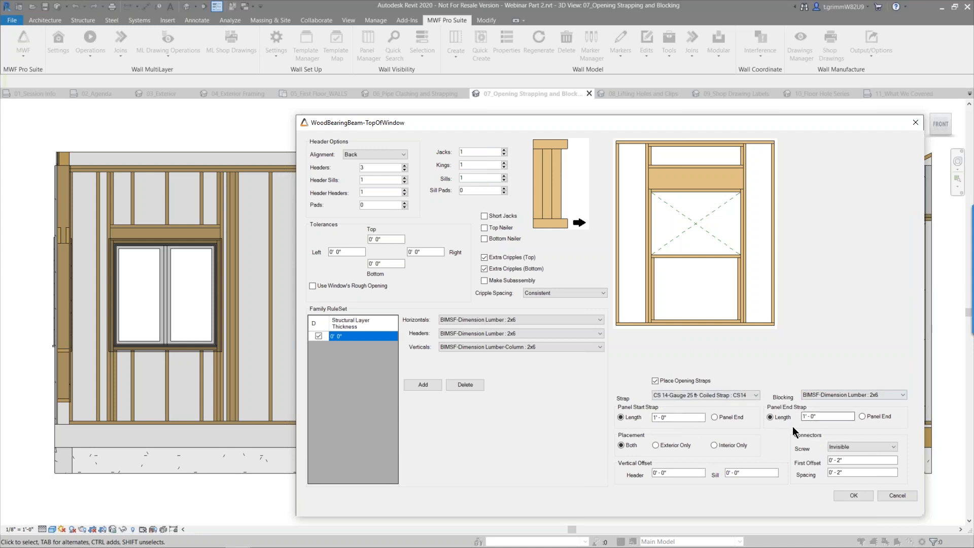
Run the panel start strap to the panel end, keep straps placed on both sides, save the marker and close the Marker Types window.
drag(831, 417, 804, 417)
click(684, 419)
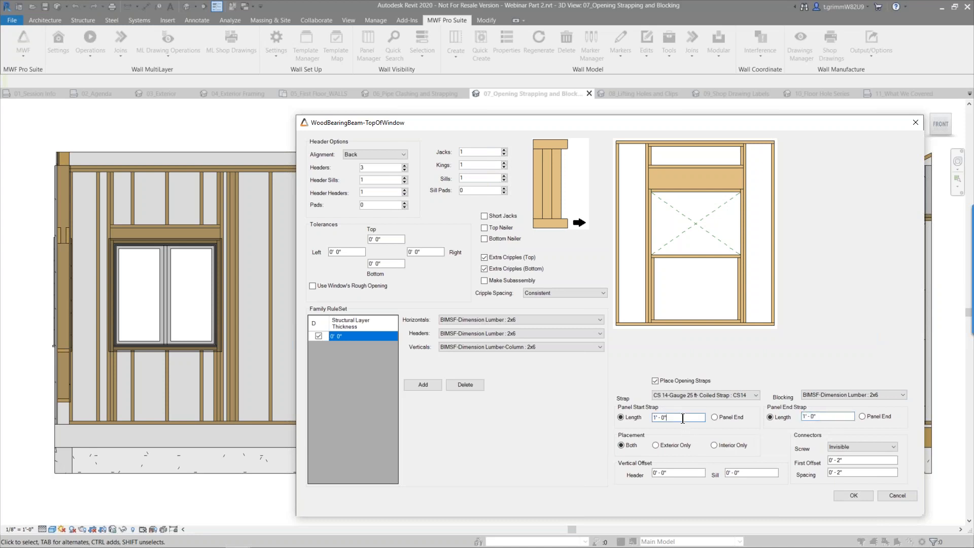
click(734, 419)
click(629, 446)
drag(670, 474, 649, 474)
click(748, 473)
click(853, 496)
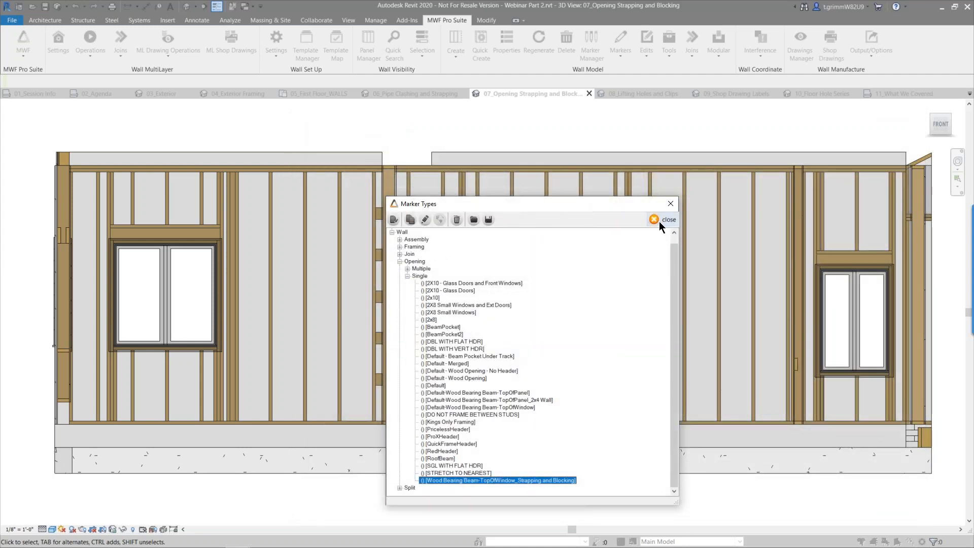
click(660, 220)
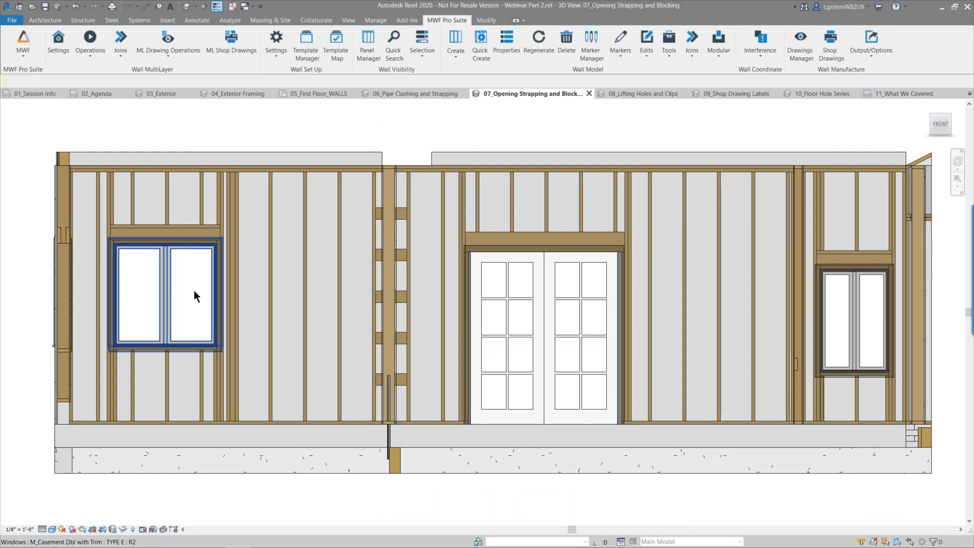
Apply the Wood Bearing Beam-TopOfWindow_Strapping and Blocking opening type to the casement window left of the double door.
click(194, 291)
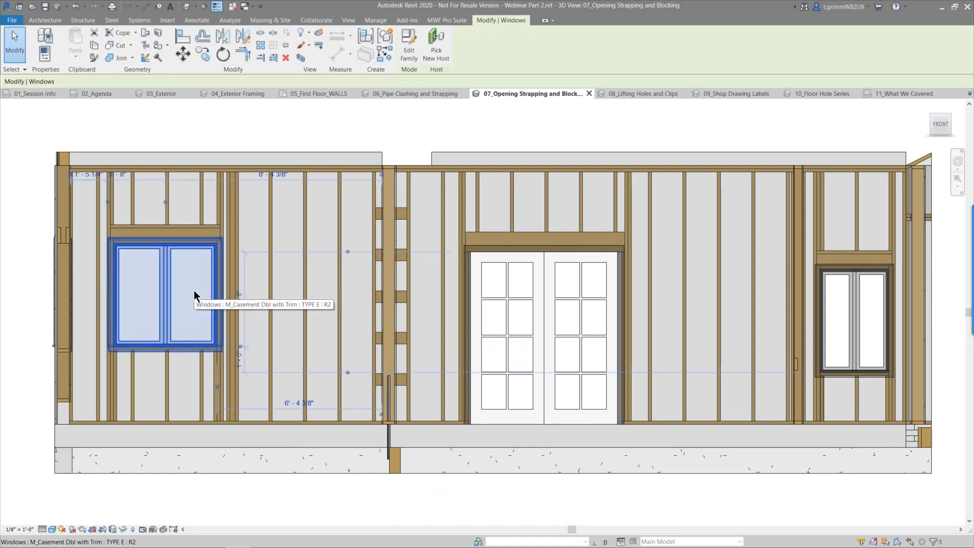
click(449, 21)
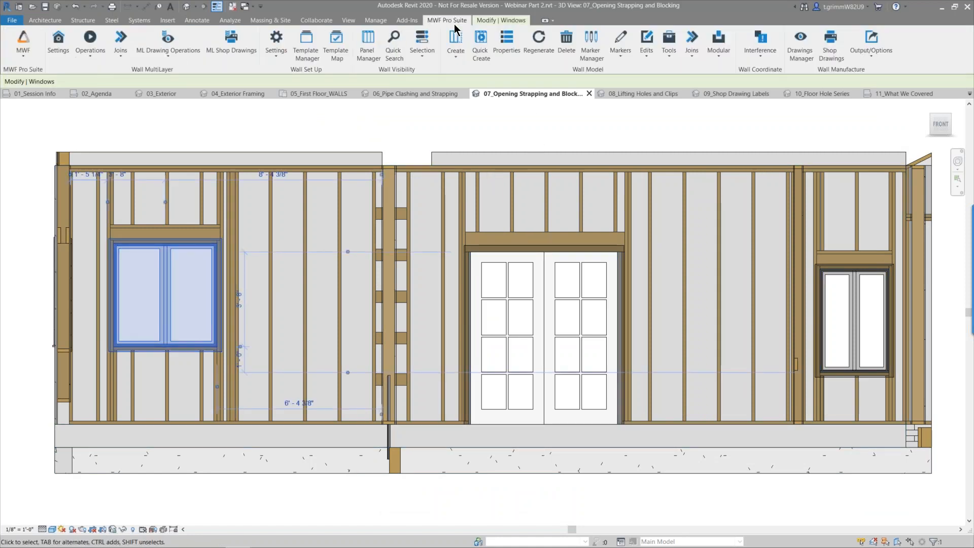
click(622, 56)
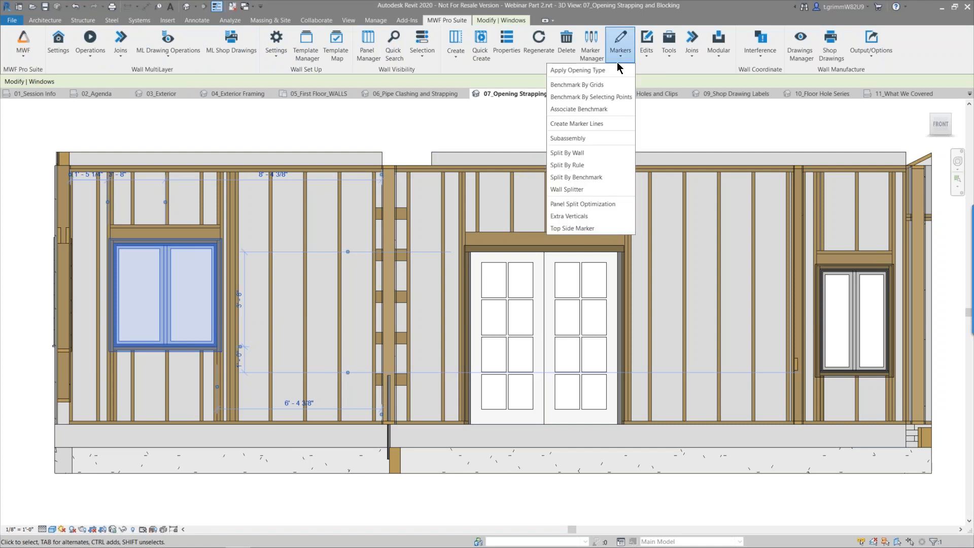
click(614, 69)
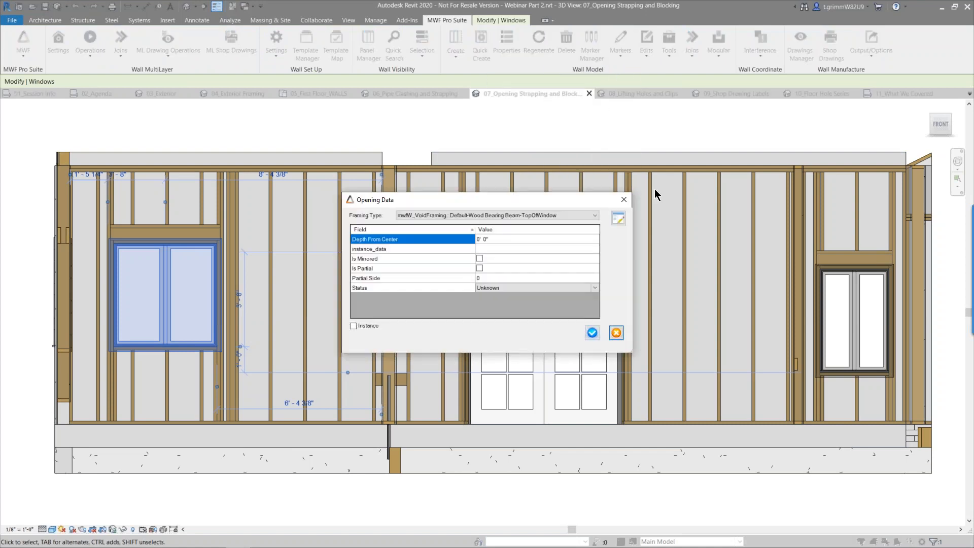
click(589, 217)
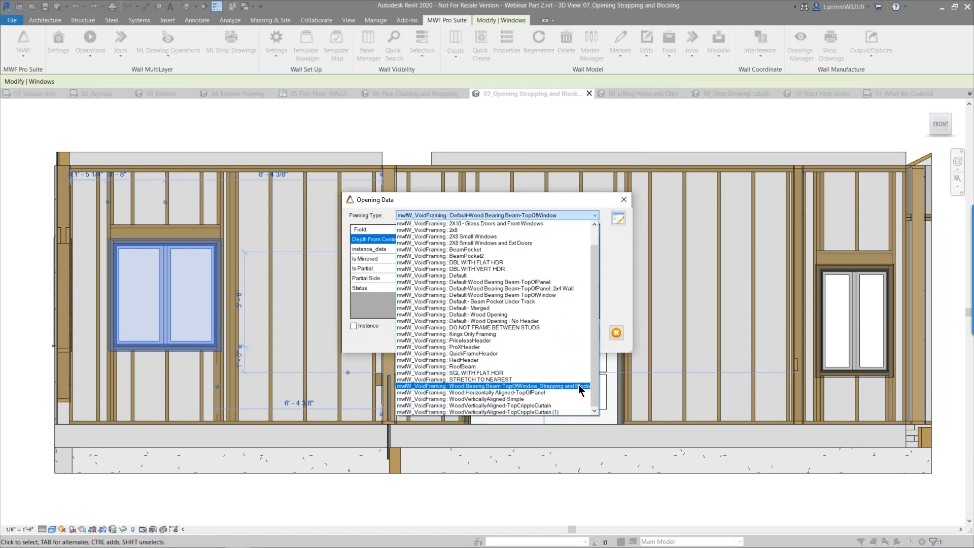
click(581, 386)
click(593, 334)
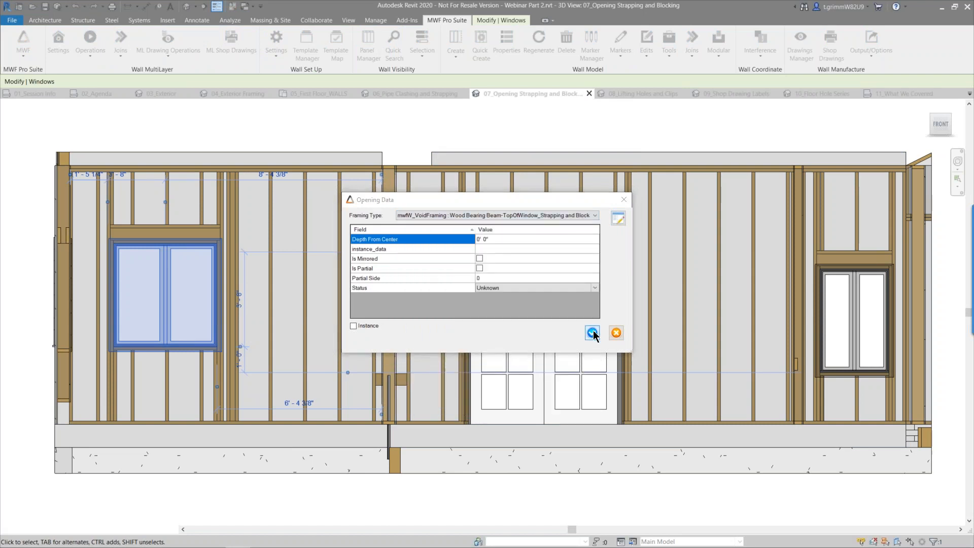
Regenerate the wall containing the reassigned window by category, including structural, secondary, sheathing and sheathing nail lines.
click(304, 222)
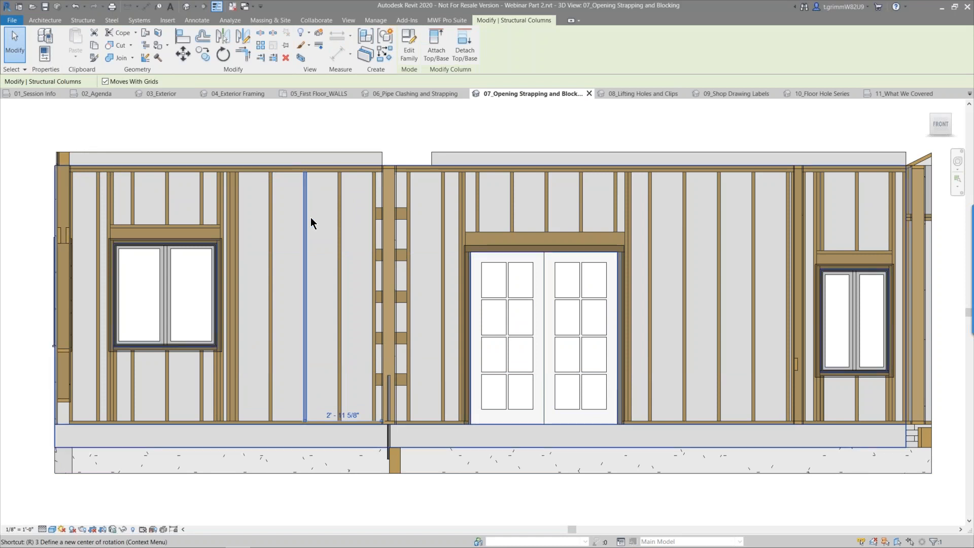
click(326, 136)
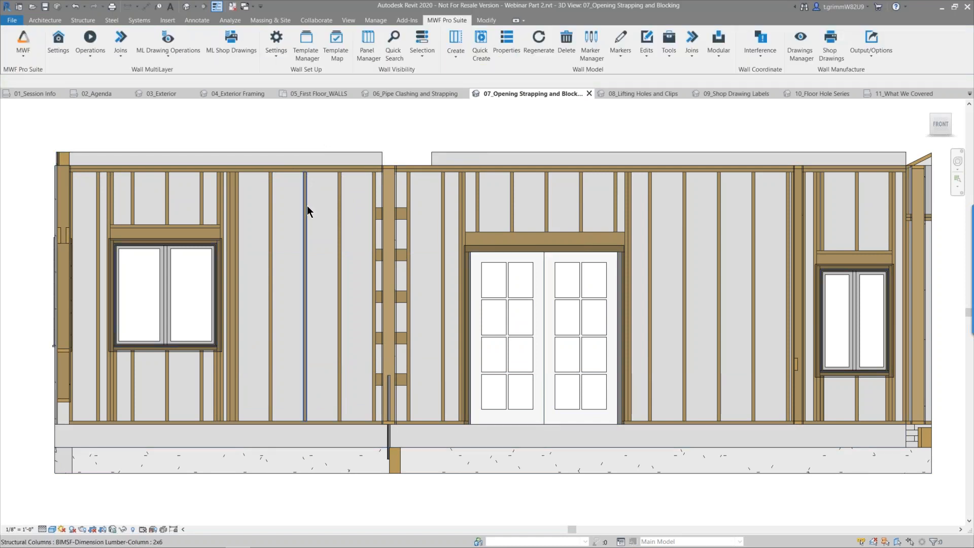
click(307, 206)
key(m)
key(l)
key(r)
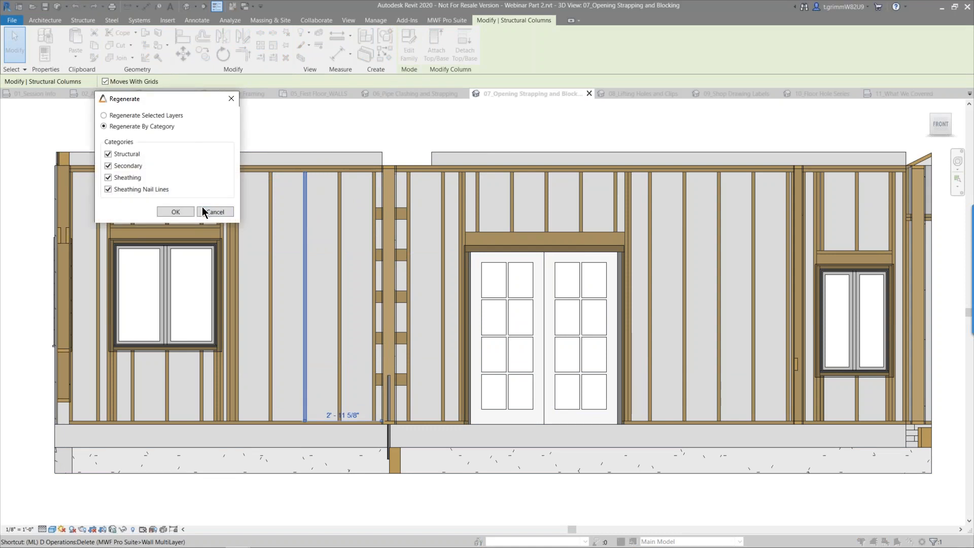
click(187, 211)
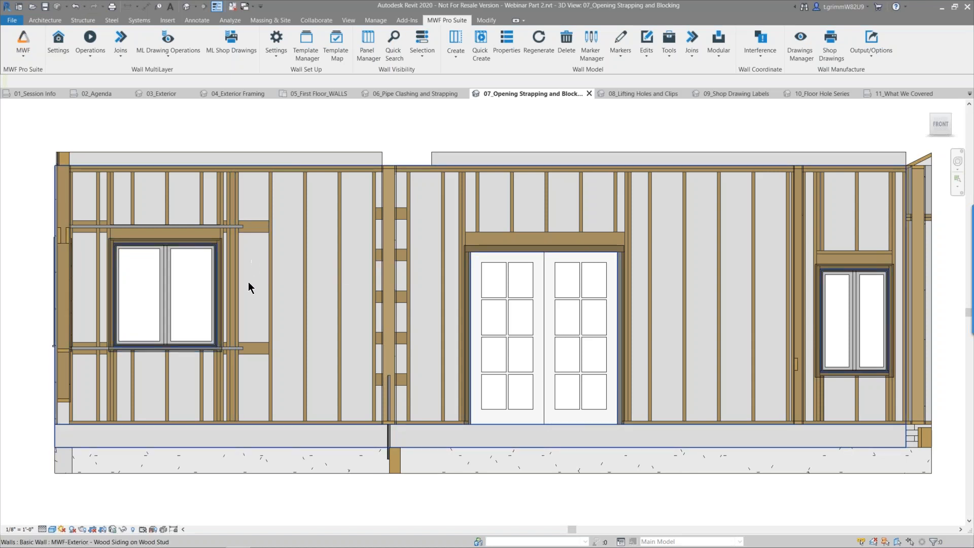
Move the casement window left of the double door 2 feet horizontally toward the door, with the movement constrained.
click(198, 286)
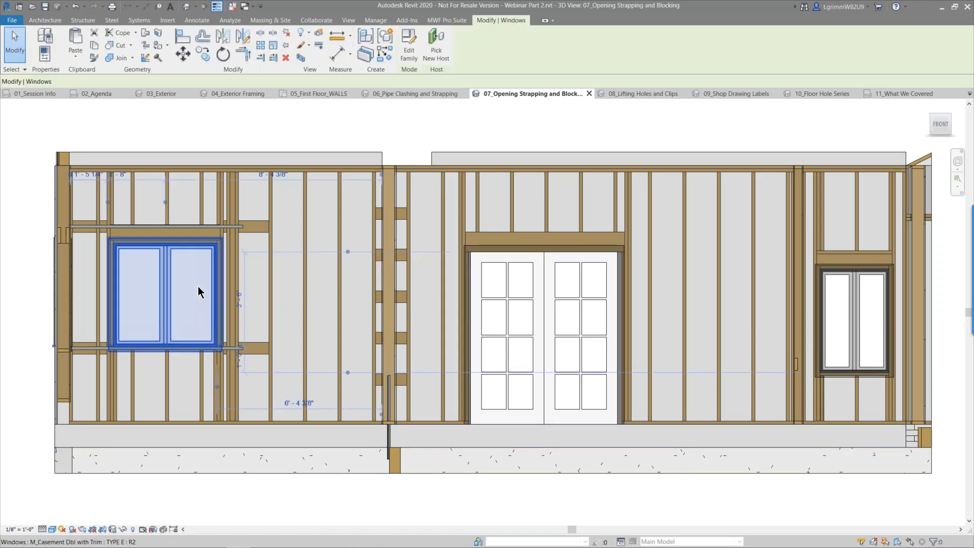
click(184, 54)
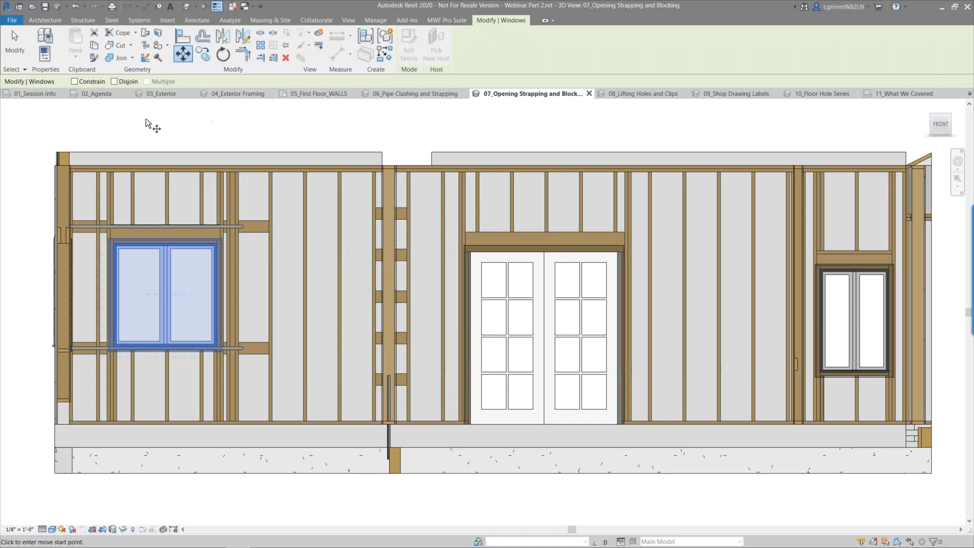
click(82, 81)
click(173, 113)
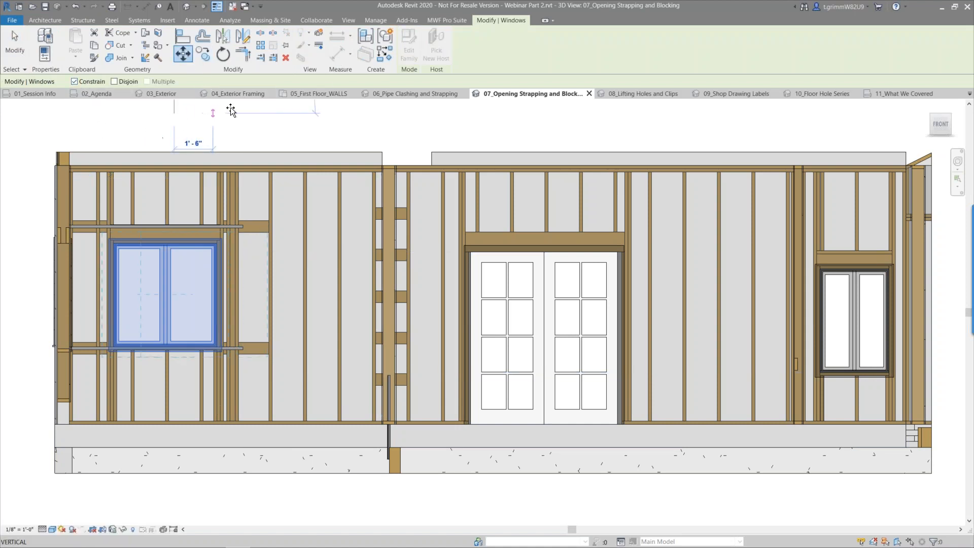
click(231, 111)
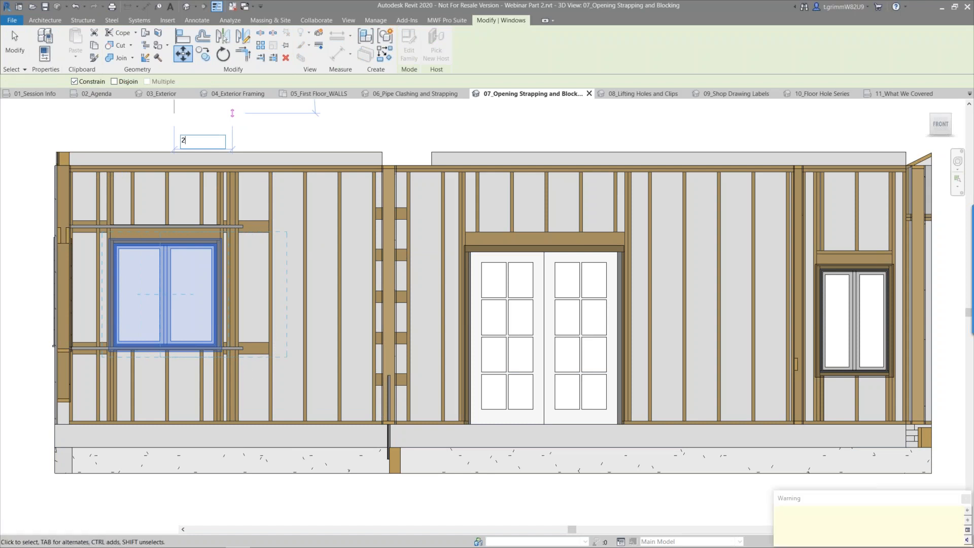
click(325, 125)
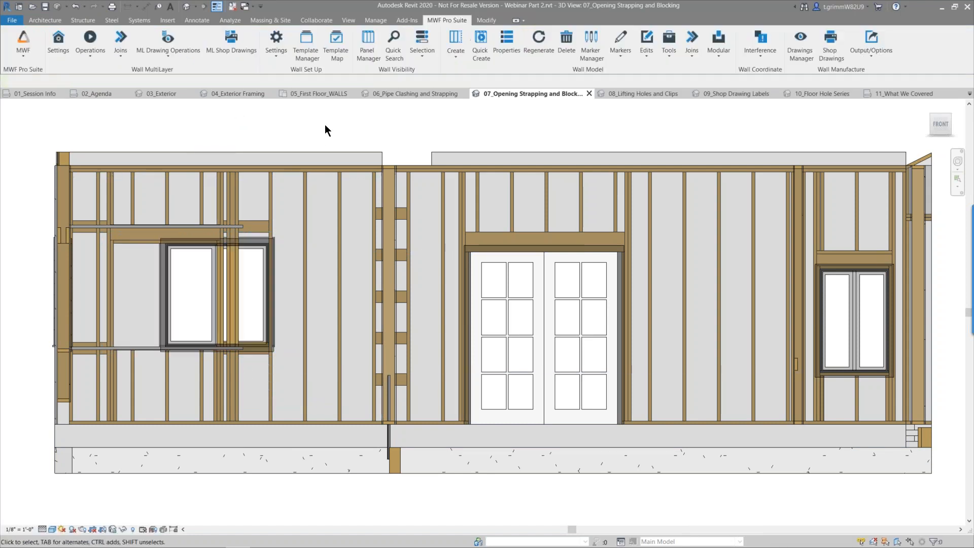
Regenerate all categories of the wall again so its framing, straps and blocking follow the moved window.
click(306, 213)
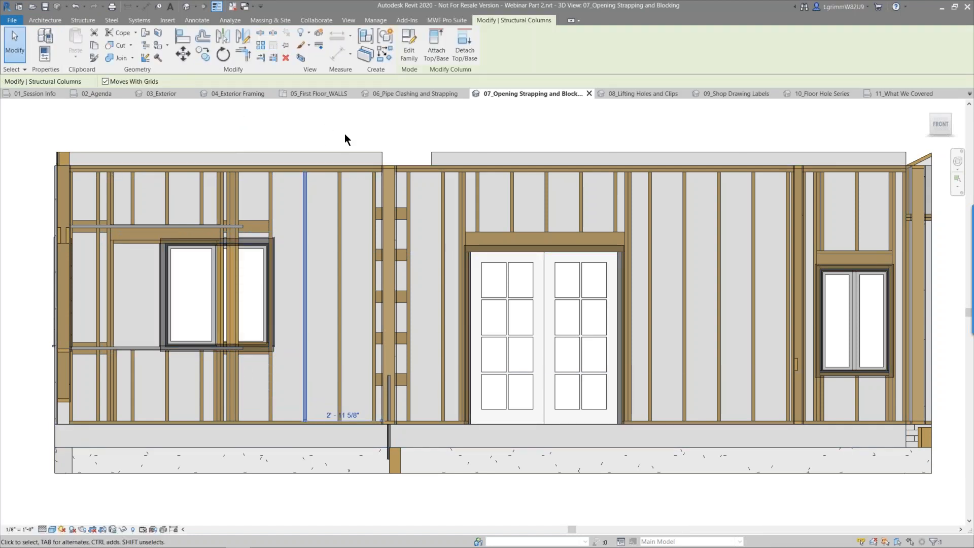
key(m)
key(l)
key(r)
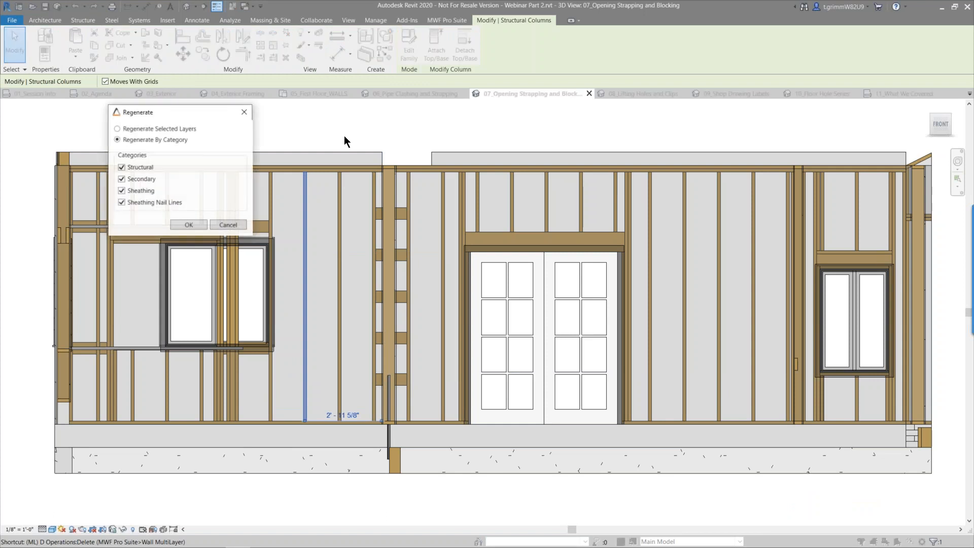
click(196, 224)
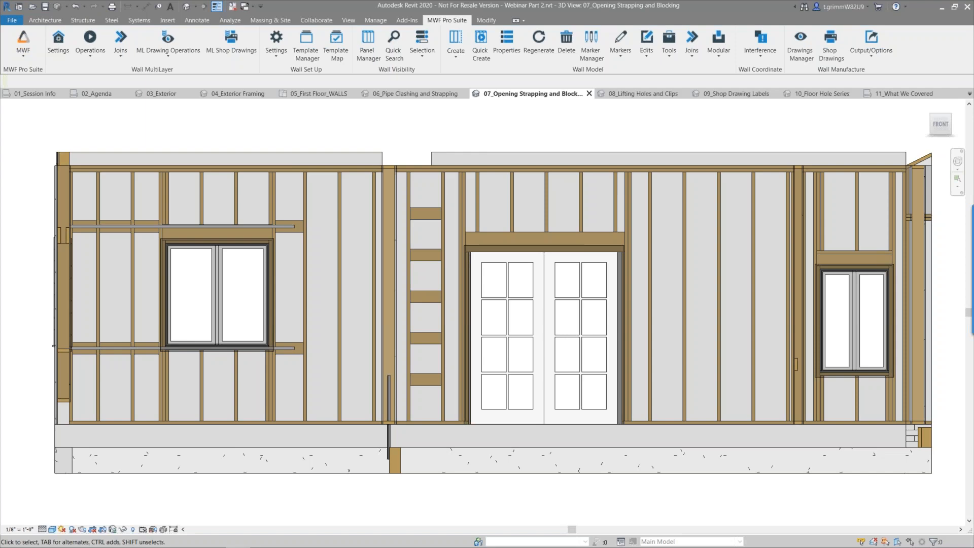
Return to the 05_First Floor_WALLS plan and examine the clouded area marked 3 around wall panel Int-116-D.
click(328, 93)
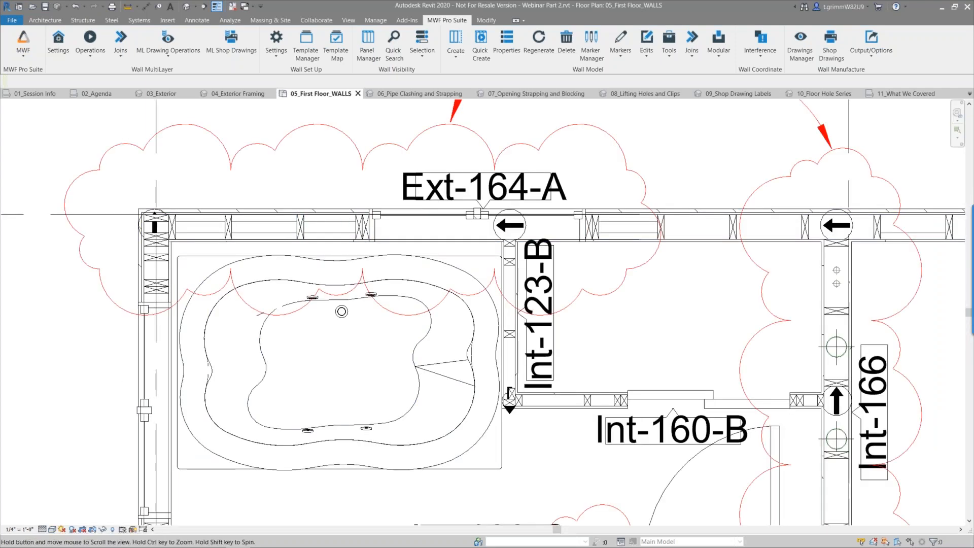
scroll(327, 386, down, 4)
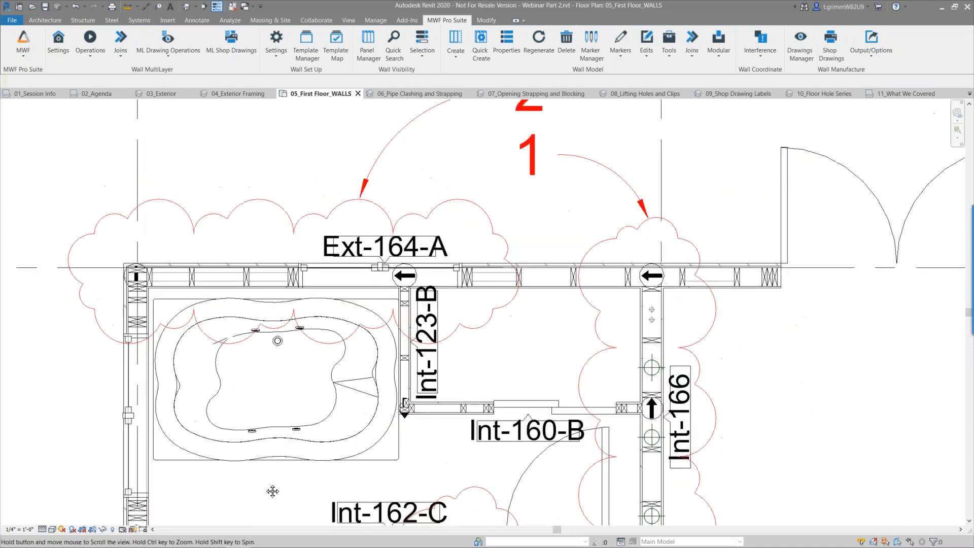
scroll(326, 386, down, 2)
middle_drag(719, 440, 486, 350)
scroll(581, 416, down, 3)
scroll(576, 419, down, 1)
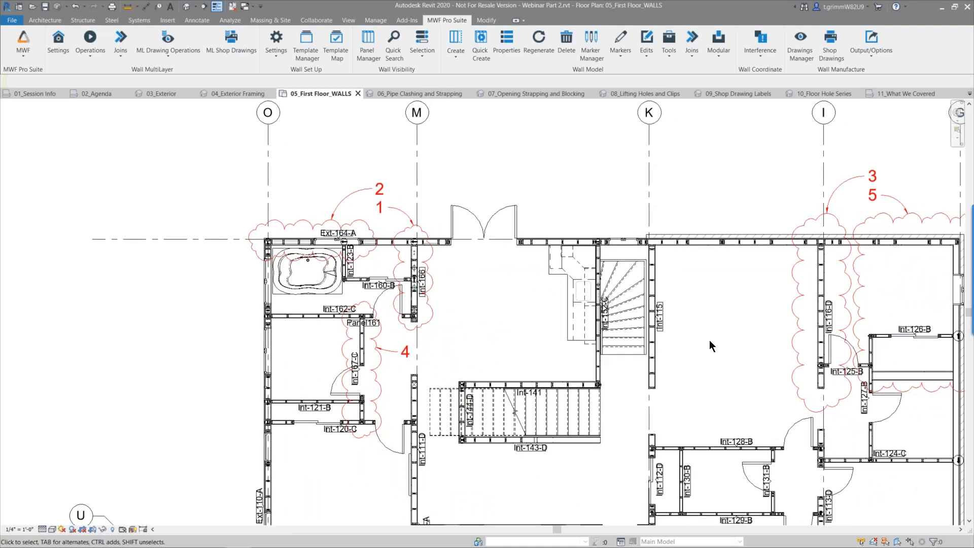
scroll(713, 340, up, 1)
middle_drag(714, 340, 442, 364)
scroll(595, 352, up, 2)
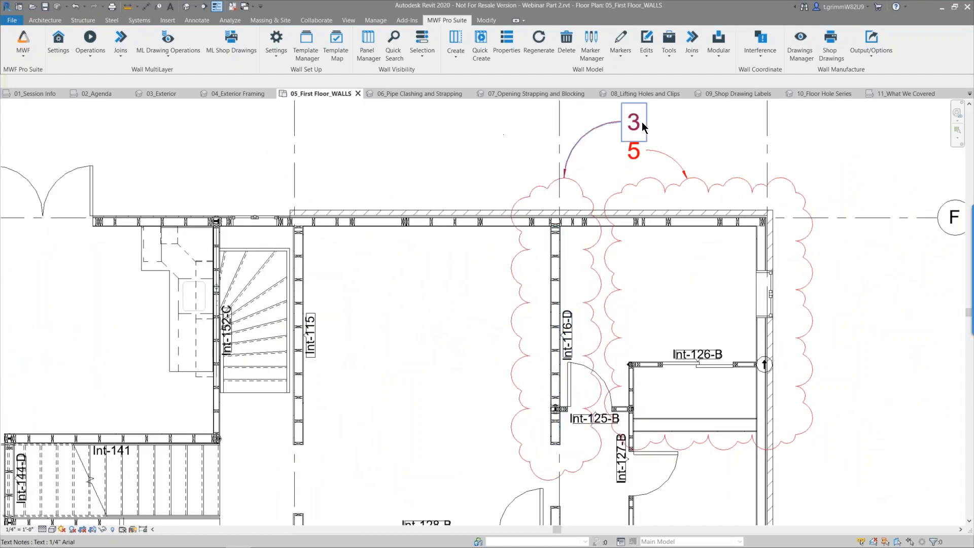
In the 08_Lifting Holes and Clips view, open the MWF properties of the structural layer of wall Int-116-D through its top plate.
click(661, 95)
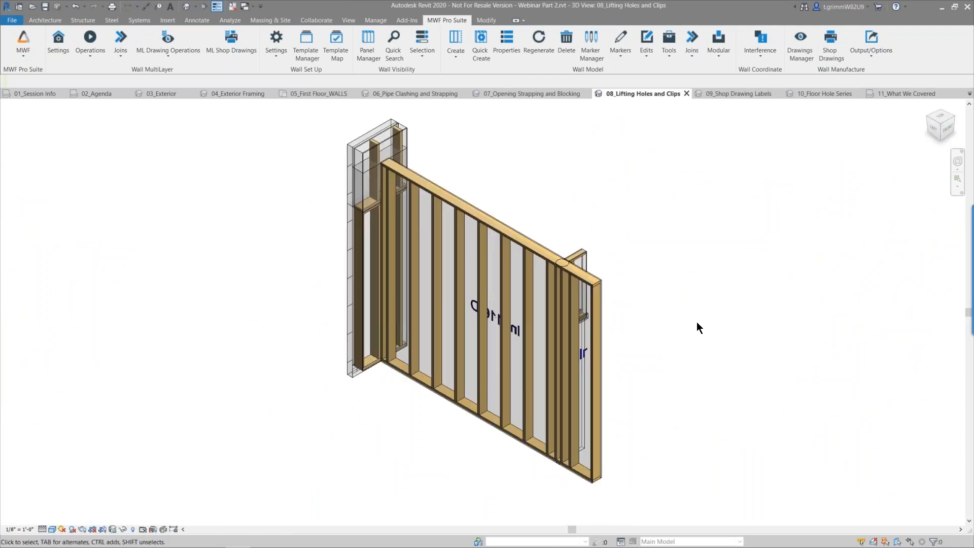
scroll(660, 385, up, 2)
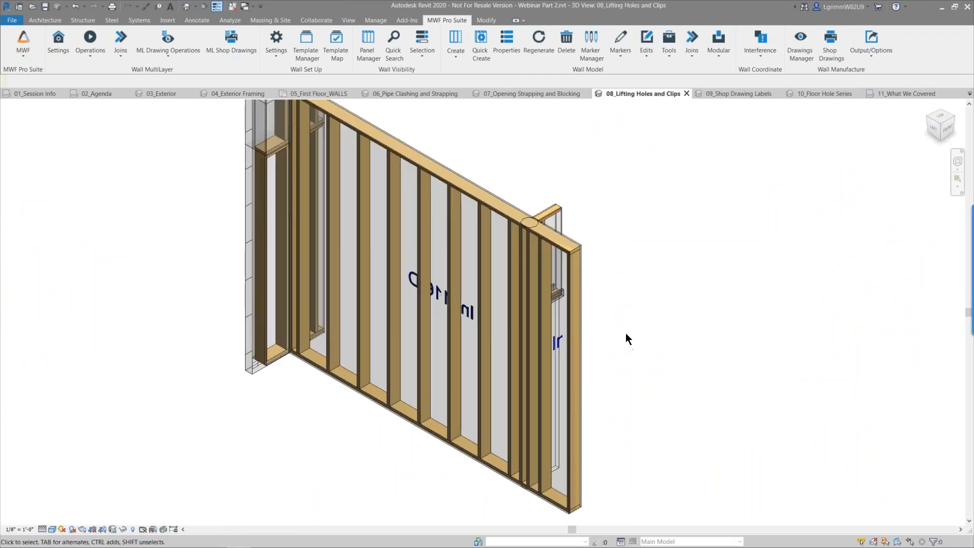
scroll(712, 389, up, 2)
middle_drag(761, 323, 754, 369)
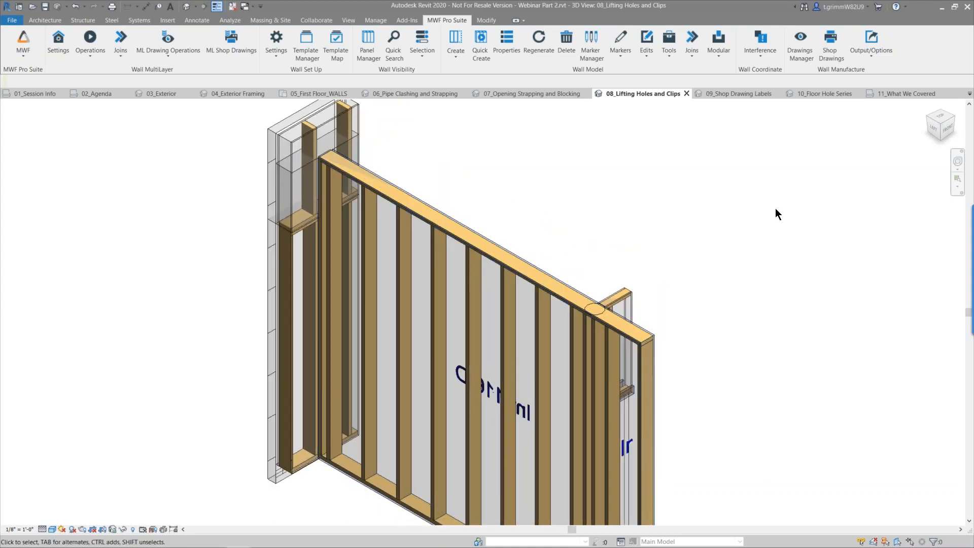
click(648, 336)
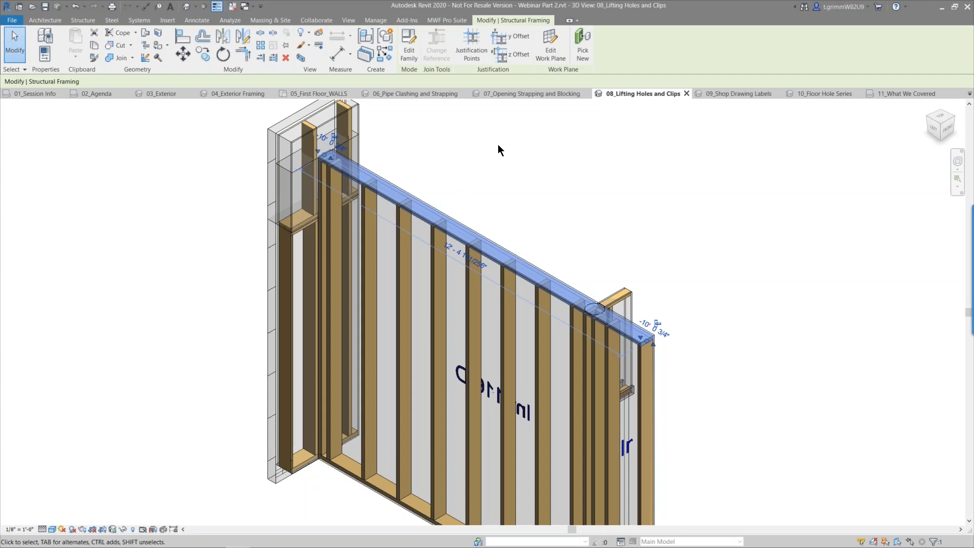
click(444, 20)
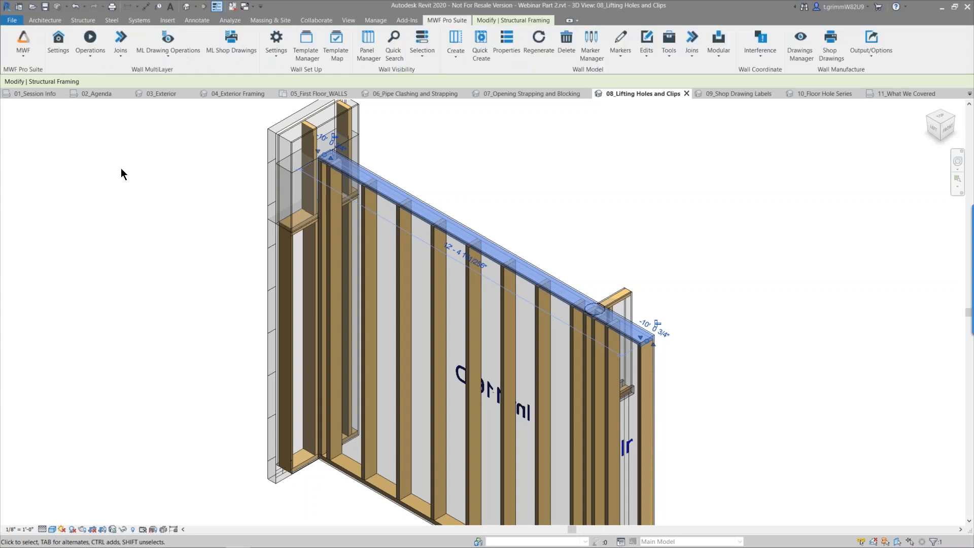
click(90, 49)
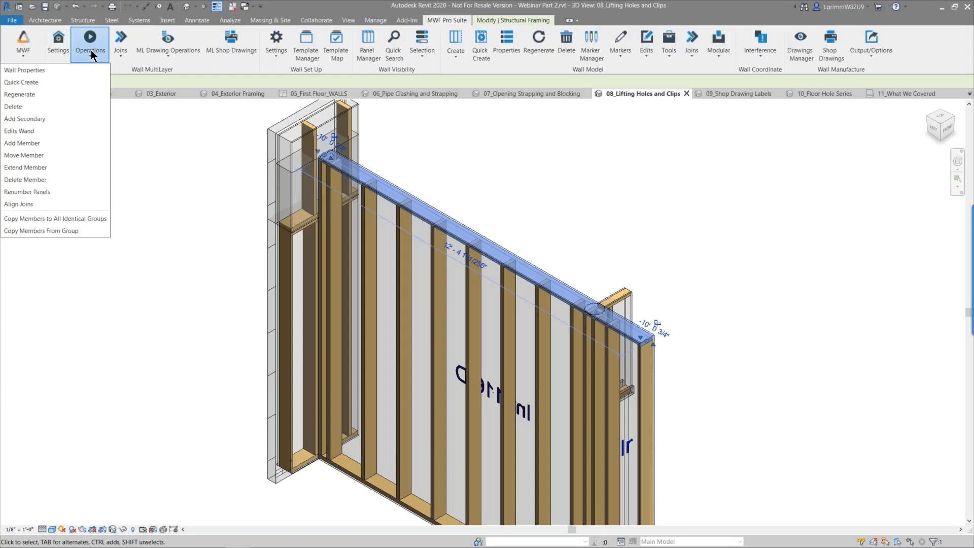
click(72, 70)
click(468, 87)
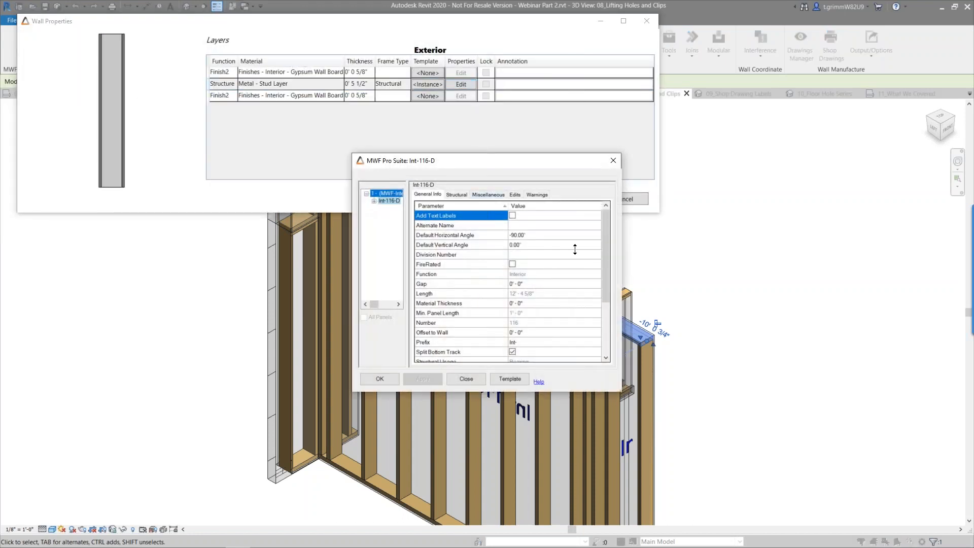
Open the Style A lifting hole settings from the miscellaneous features of panel Int-116-D.
drag(618, 389, 666, 514)
click(488, 195)
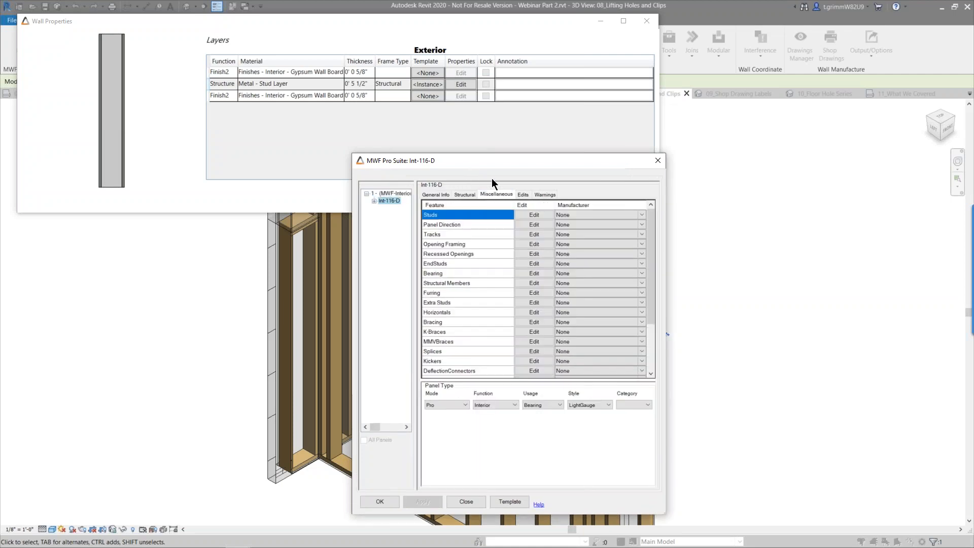
scroll(509, 268, down, 1)
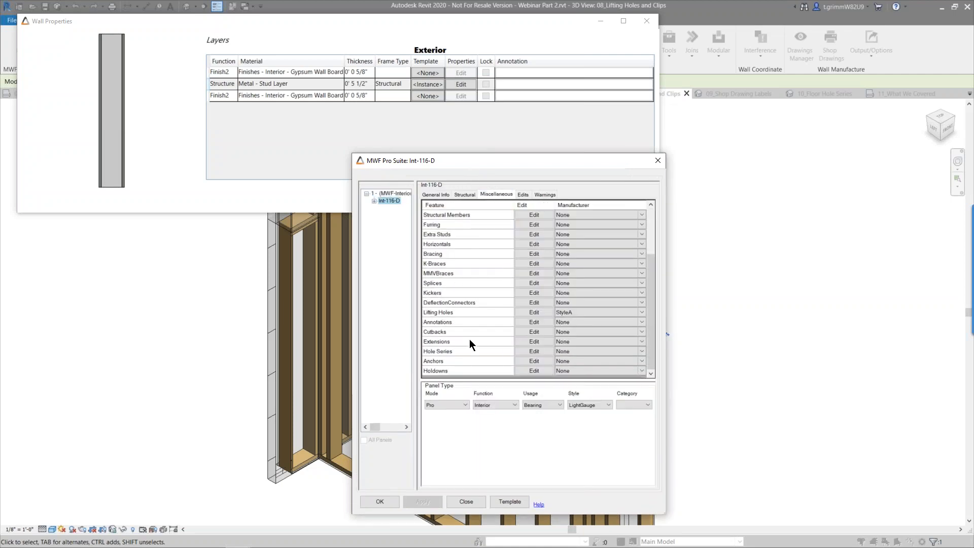
click(474, 312)
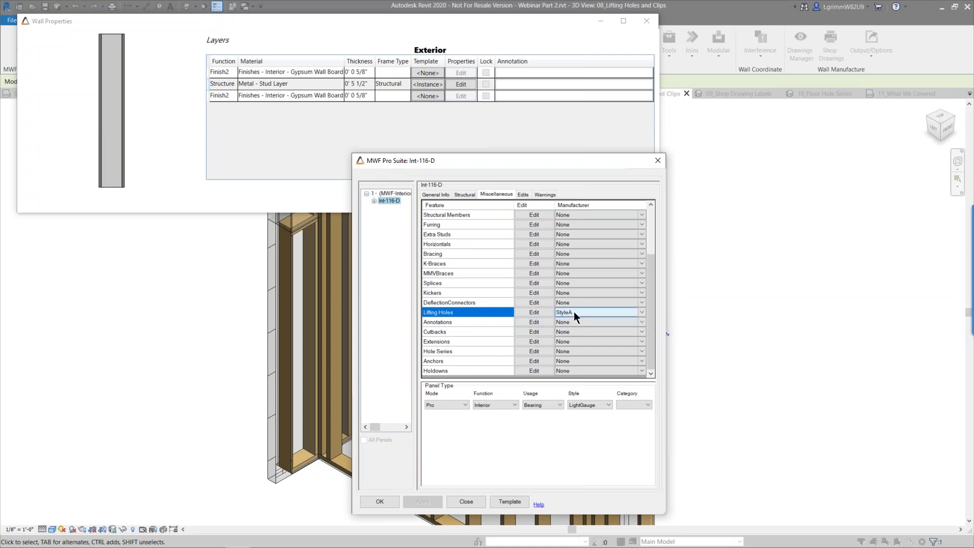
click(538, 313)
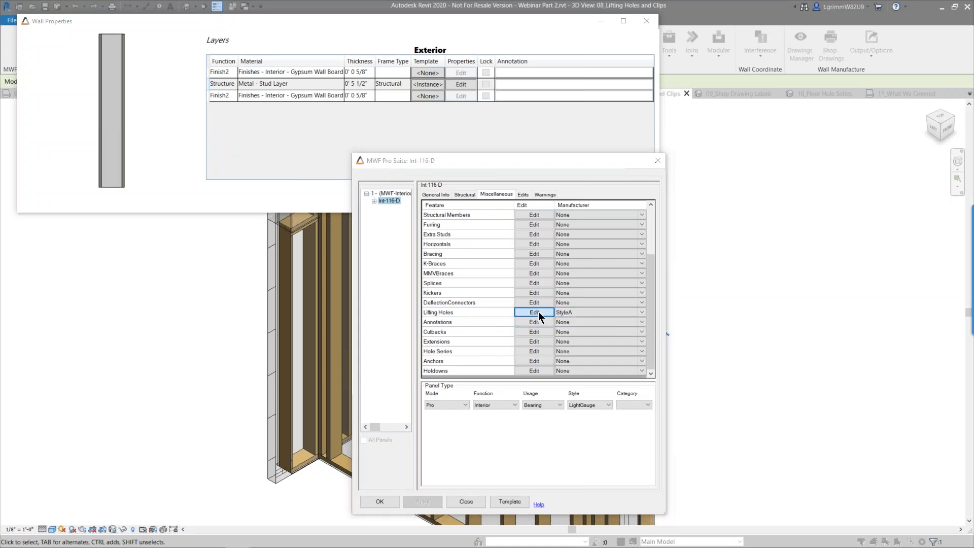
drag(345, 32, 611, 161)
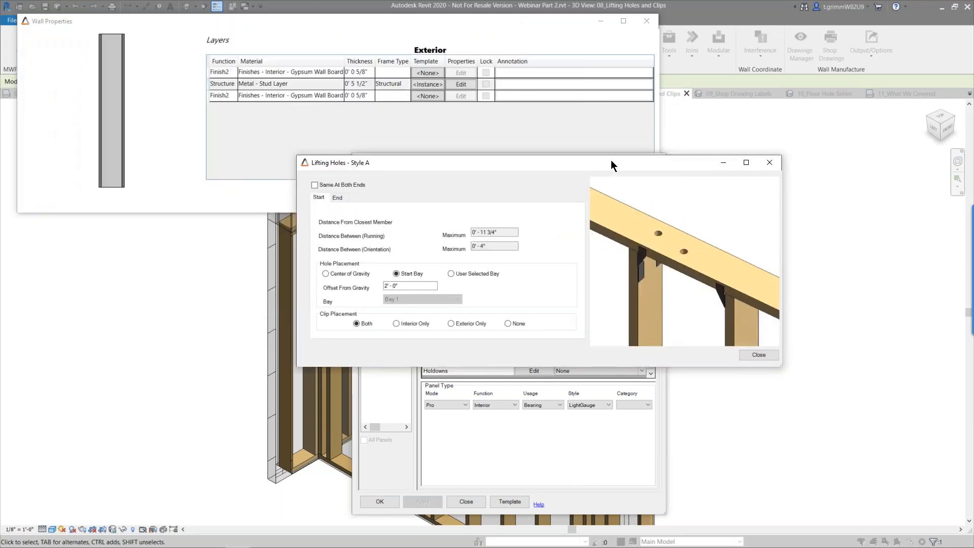
Set the lifting hole placement at the panel's start to the user-selected Bay 2.
click(351, 186)
click(356, 186)
click(483, 276)
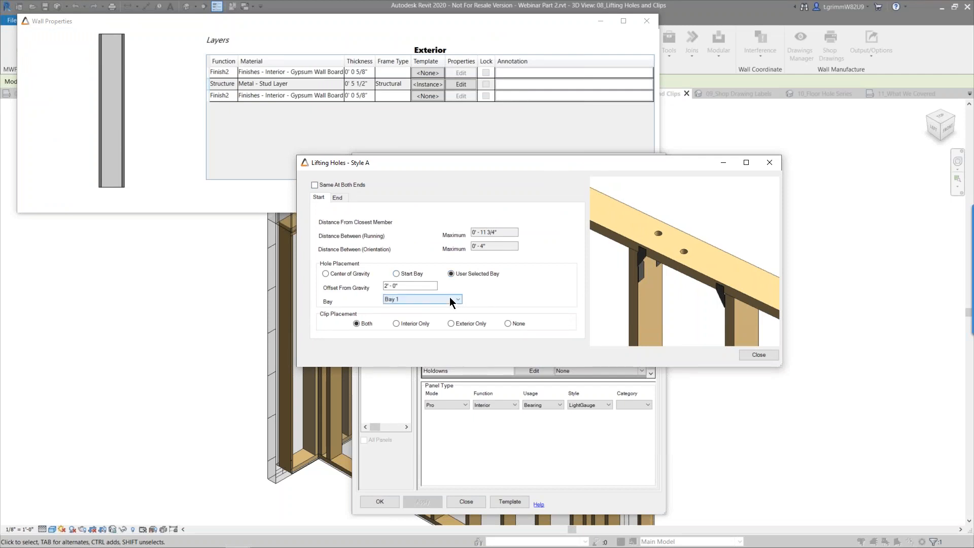
click(451, 300)
click(441, 314)
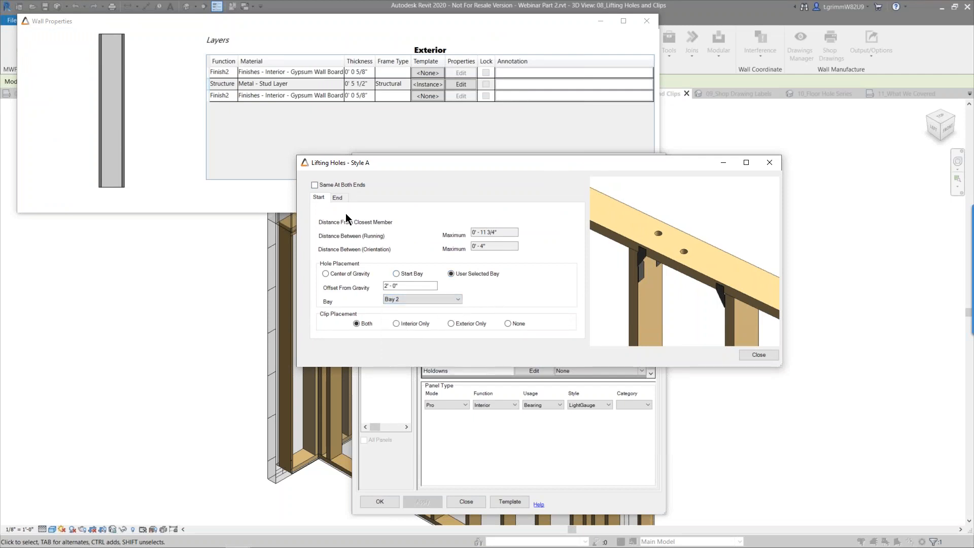
Set the lifting hole placement at the panel's end to the user-selected Bay 9.
click(335, 201)
click(482, 273)
click(442, 299)
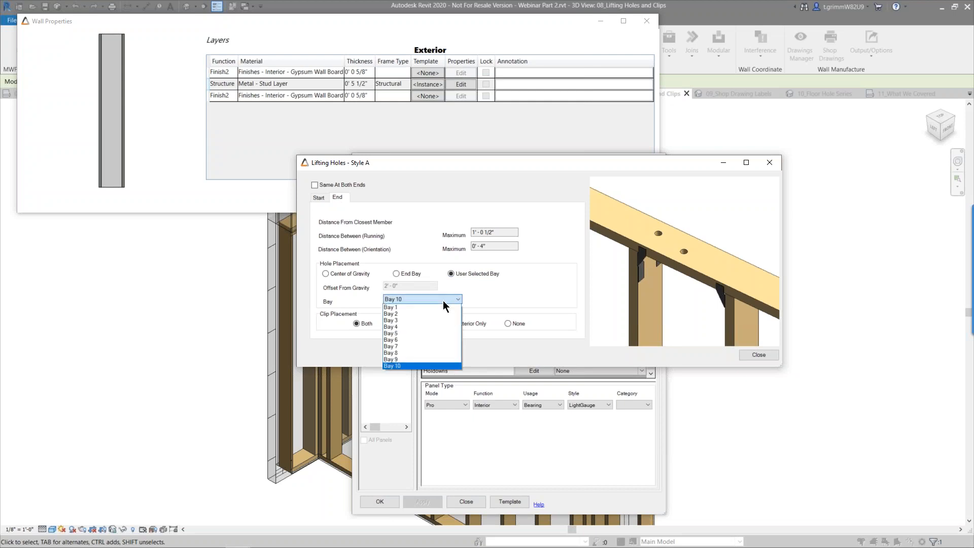
click(436, 361)
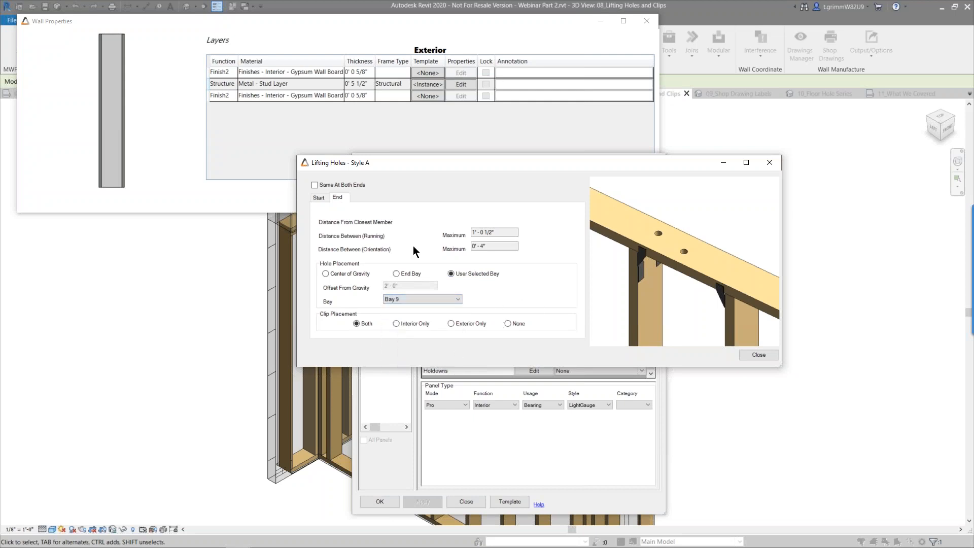
Use the same lifting hole settings at both ends with Start Bay placement, and apply them to wall Int-116-D.
click(362, 185)
click(319, 198)
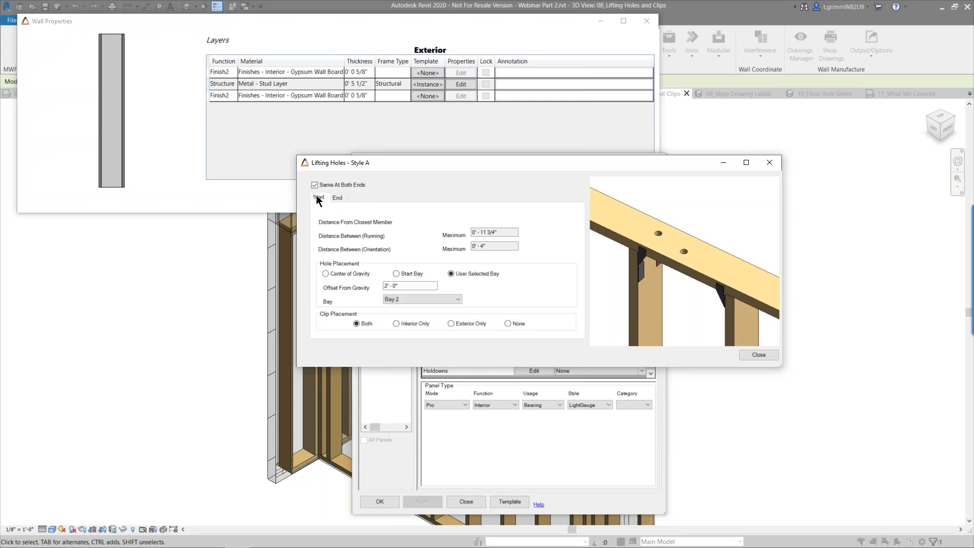
click(413, 273)
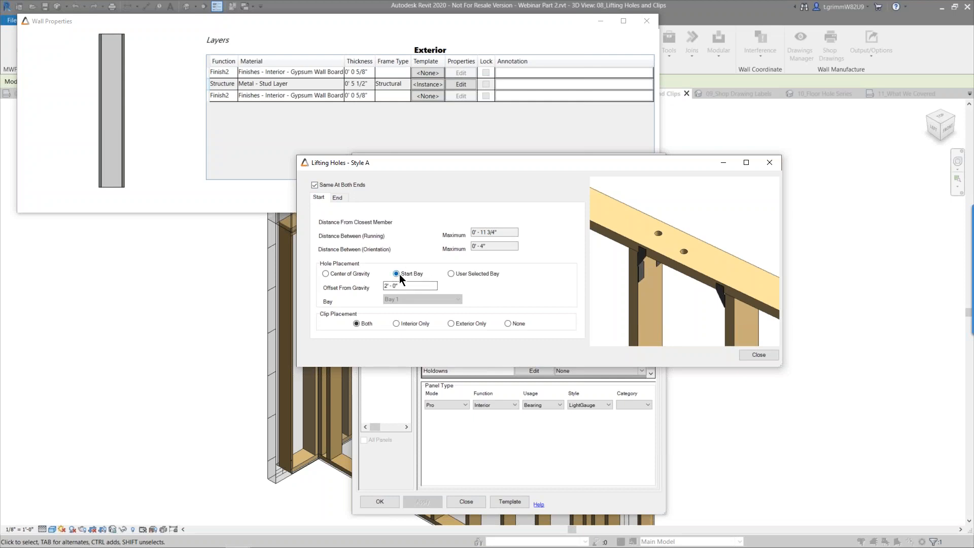
click(341, 199)
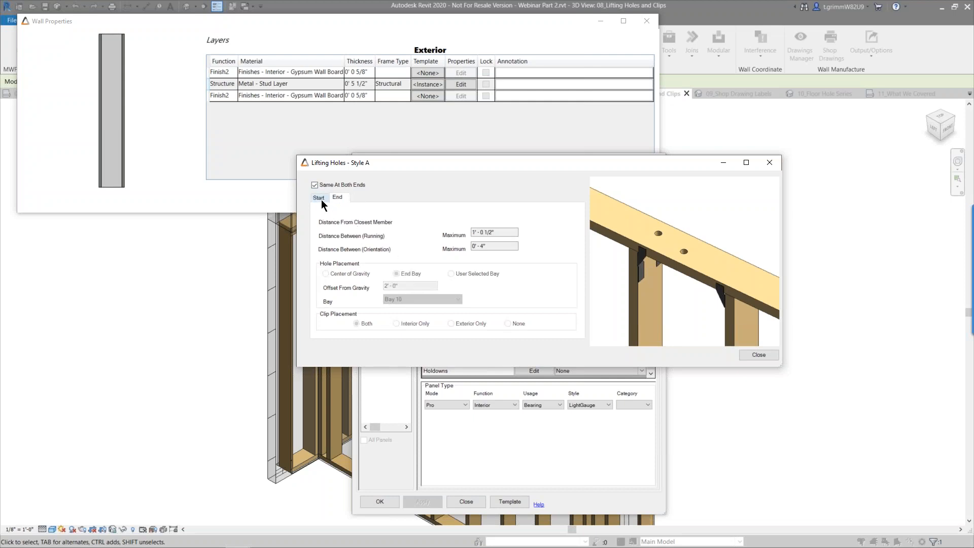
click(320, 199)
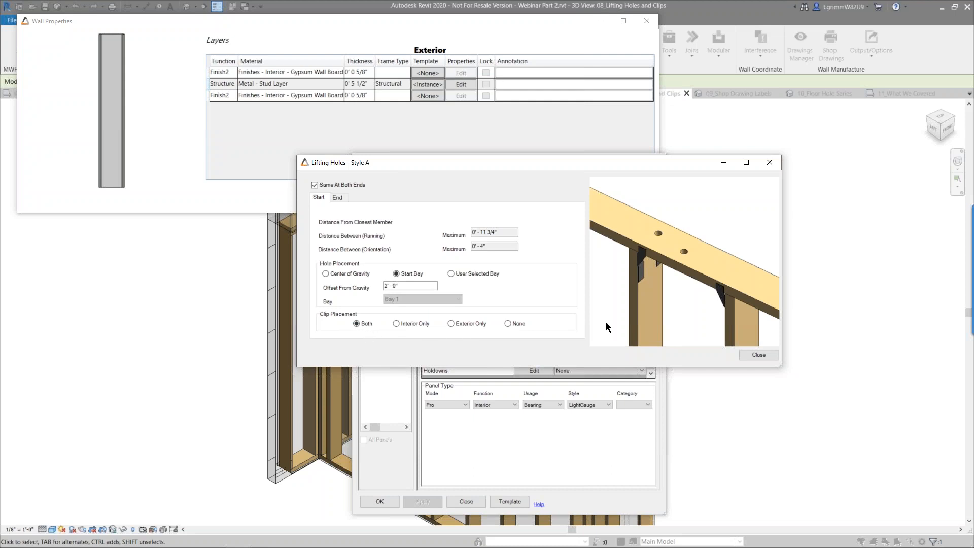
click(765, 356)
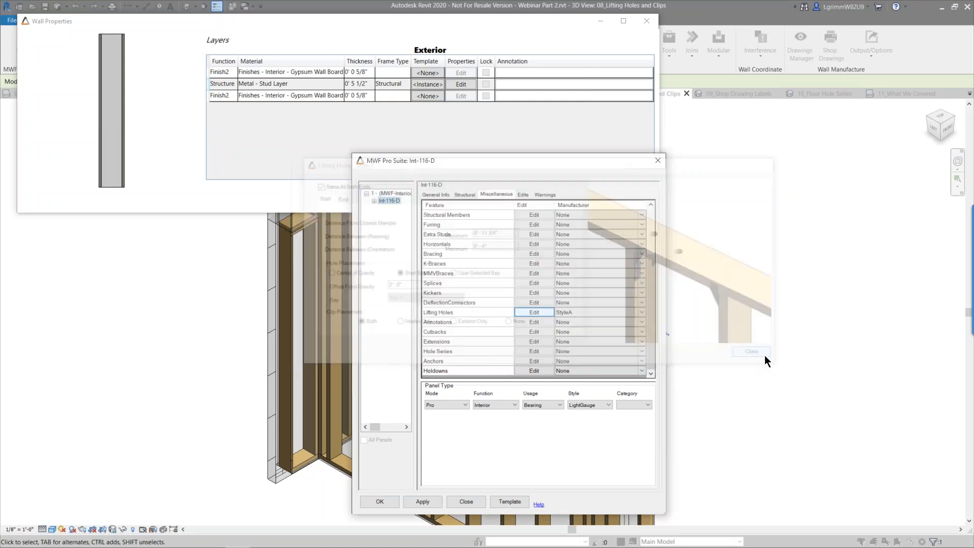
click(386, 503)
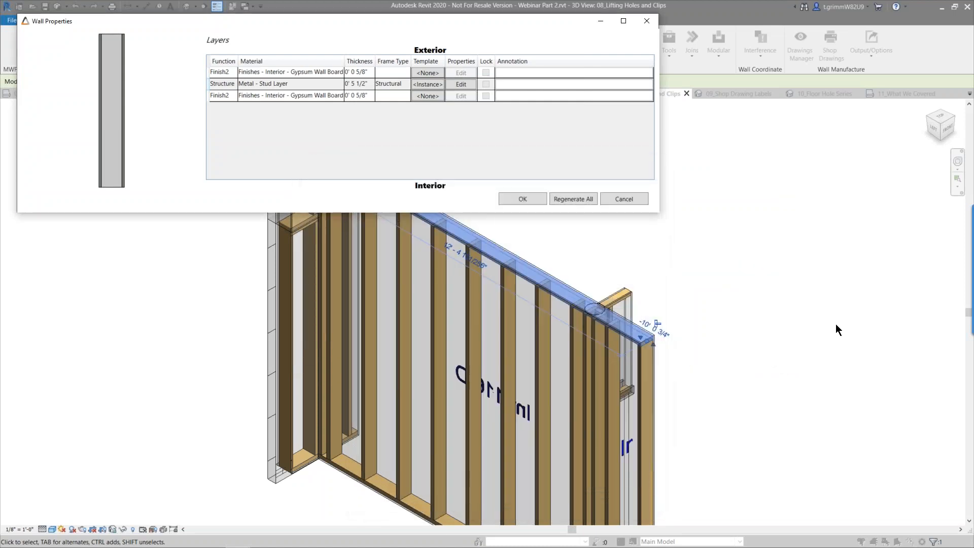
click(526, 198)
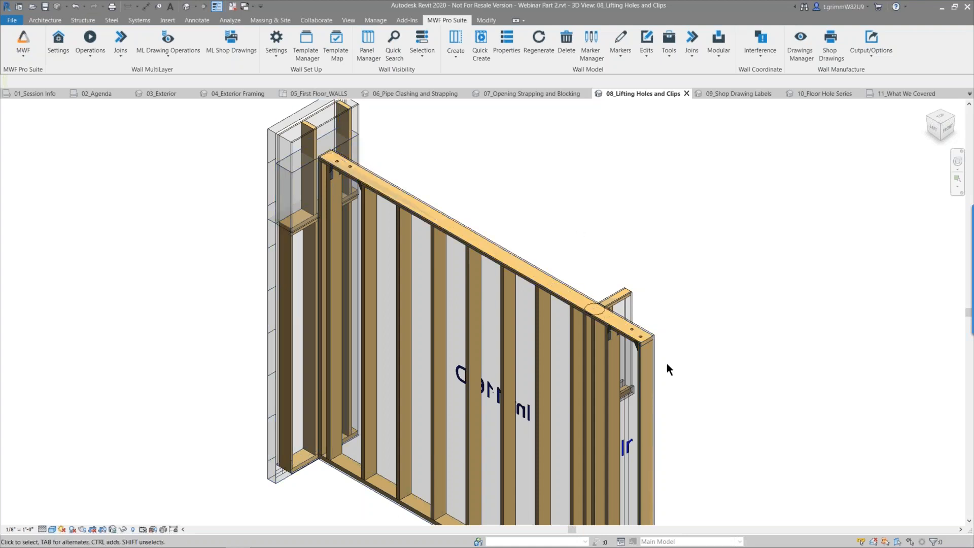
Examine the lifting holes in the top plate and the clips below them at the near end of the wall.
scroll(628, 401, up, 3)
scroll(628, 401, up, 2)
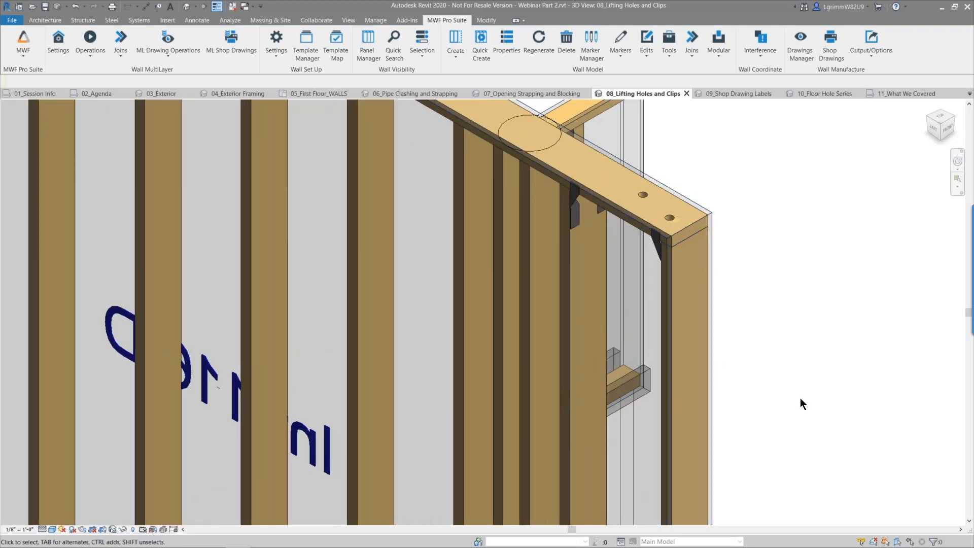
shift+middle_drag(784, 378, 760, 385)
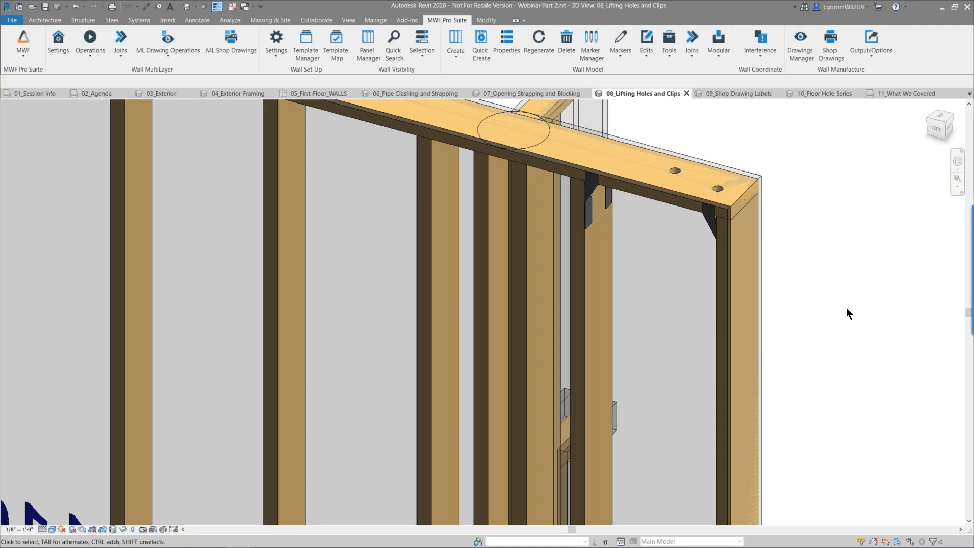
Return to the 05_First Floor_WALLS plan and examine the clouded area marked 4 around wall panel Int-167-C.
click(312, 92)
key(z)
key(r)
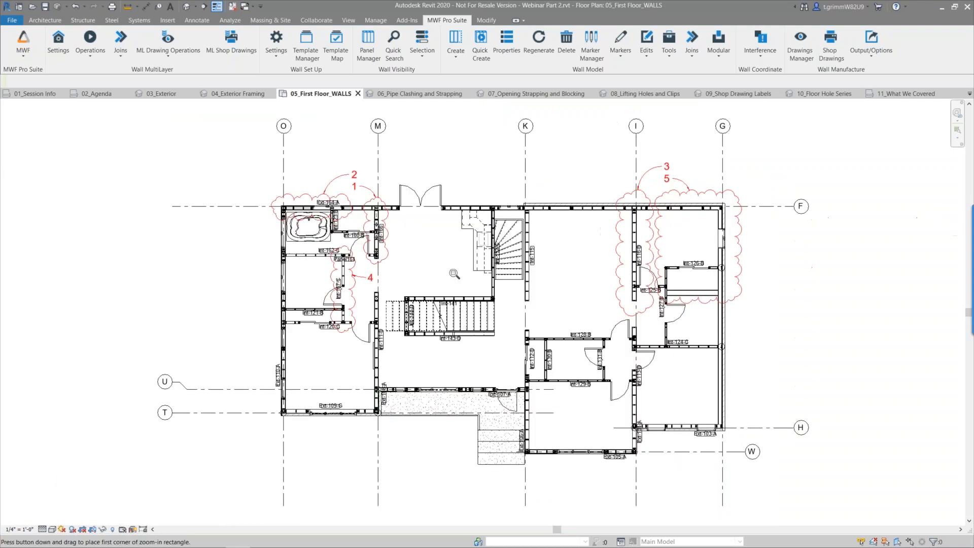
drag(316, 244, 367, 348)
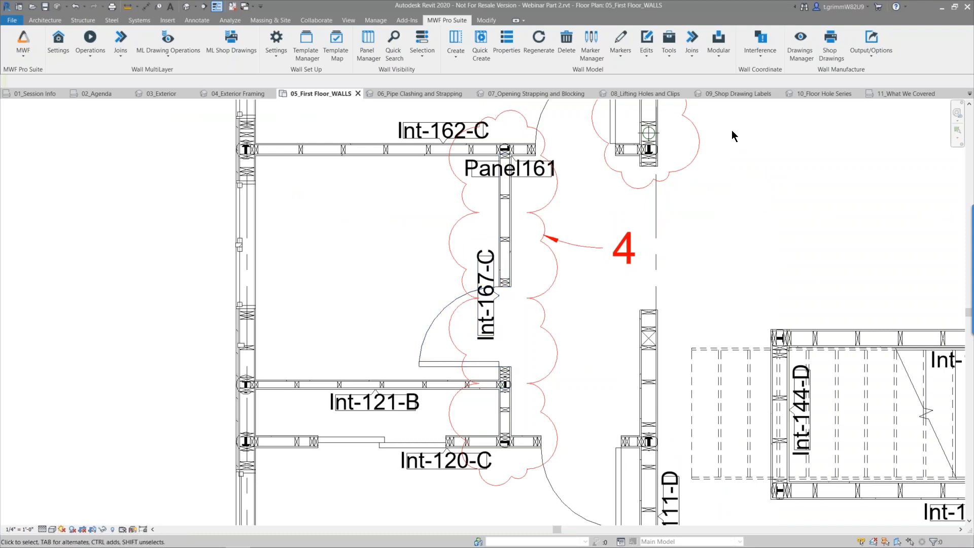
From the 09_Shop Drawing Labels view, generate shop drawings for the door wall panel Int-167-C with the MWF_11x17_Landscape option file.
click(726, 93)
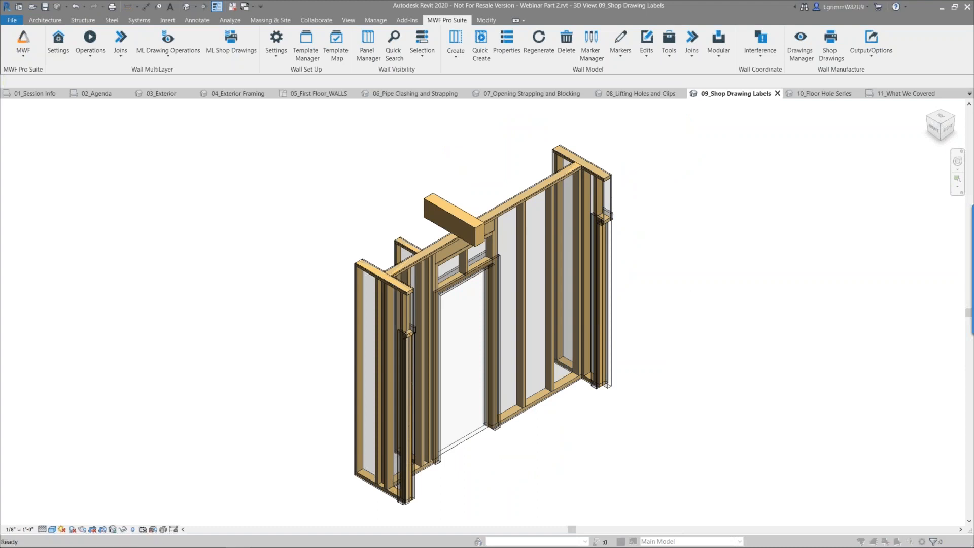
click(486, 254)
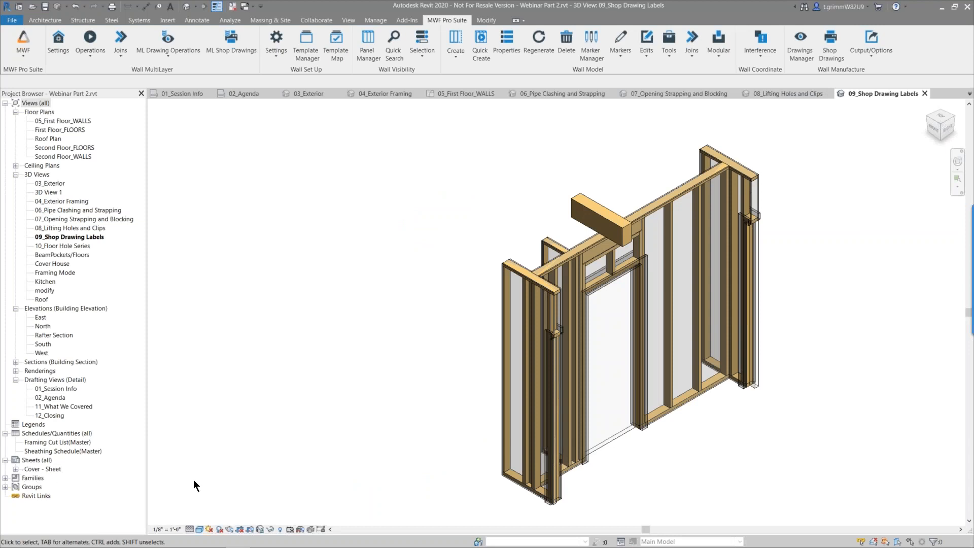
click(671, 318)
click(445, 21)
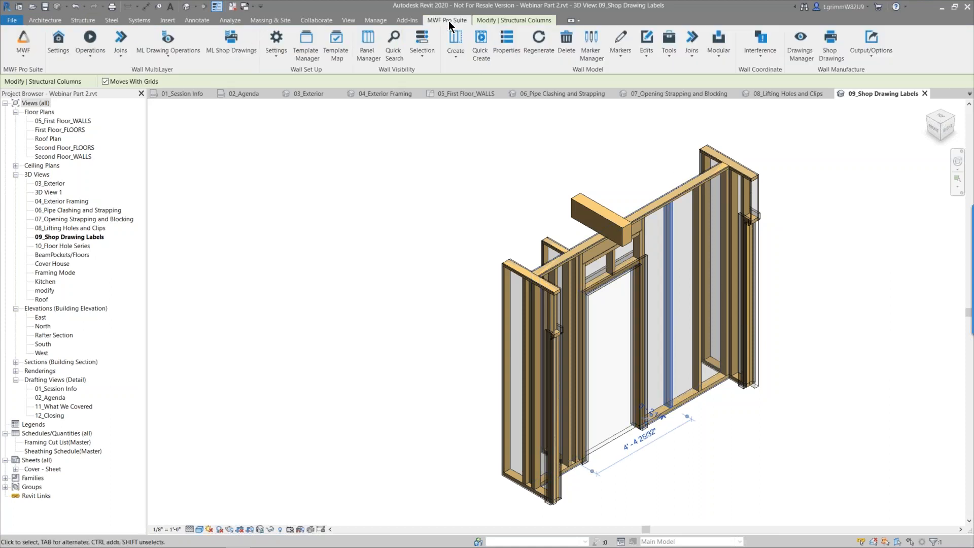
click(824, 47)
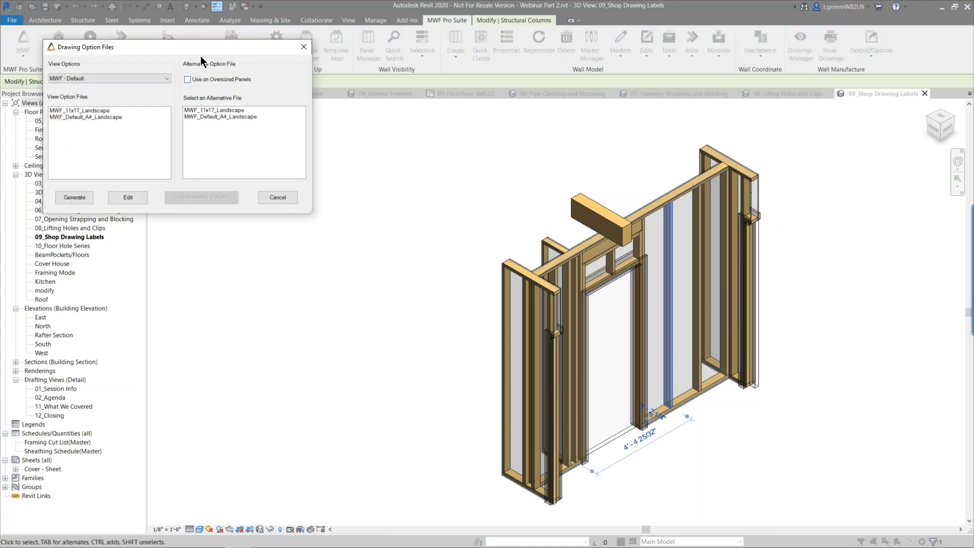
click(268, 174)
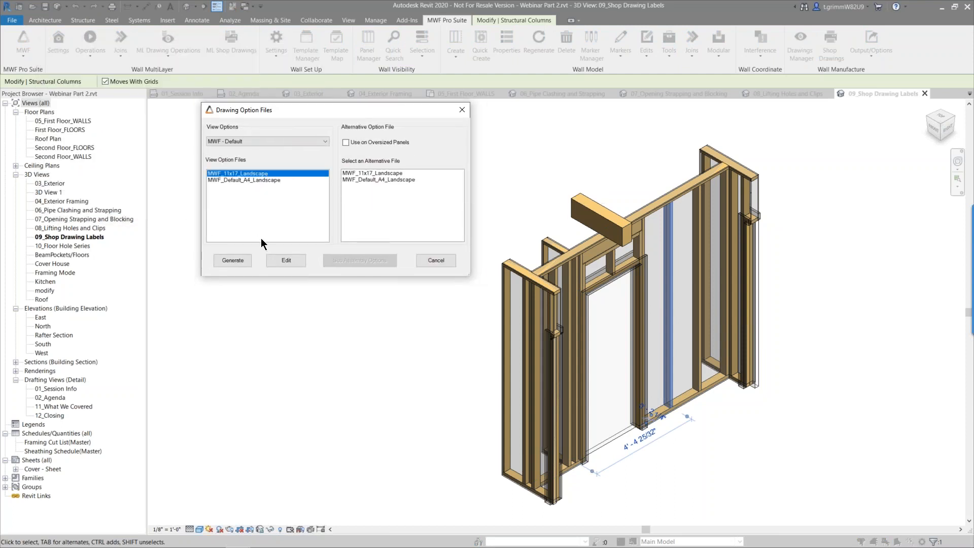
click(234, 263)
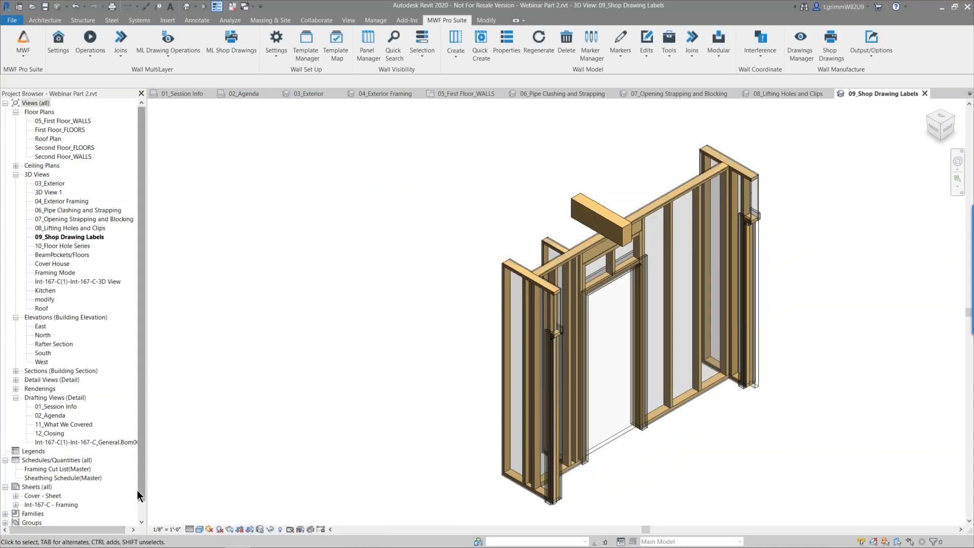
Review the generated Int-167-C - Framing sheet and return to the 09_Shop Drawing Labels view.
double_click(65, 506)
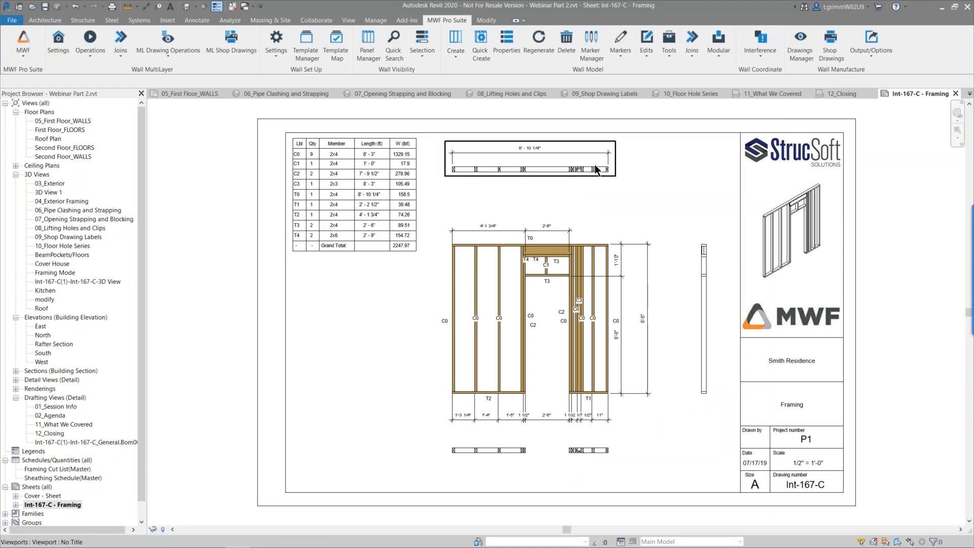
click(598, 93)
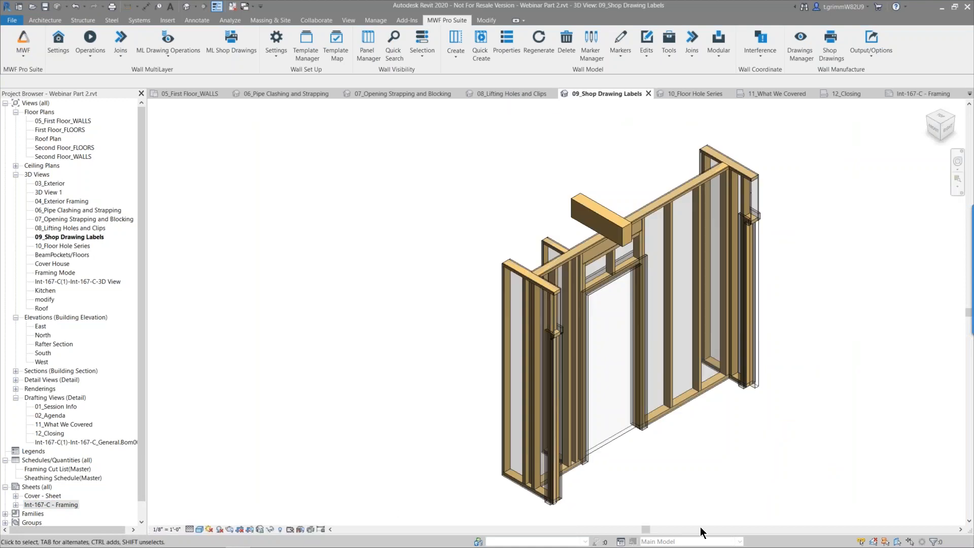
Open the MWF_11x17_Landscape option file's drawing settings and turn on panel label generation with its label options.
click(803, 47)
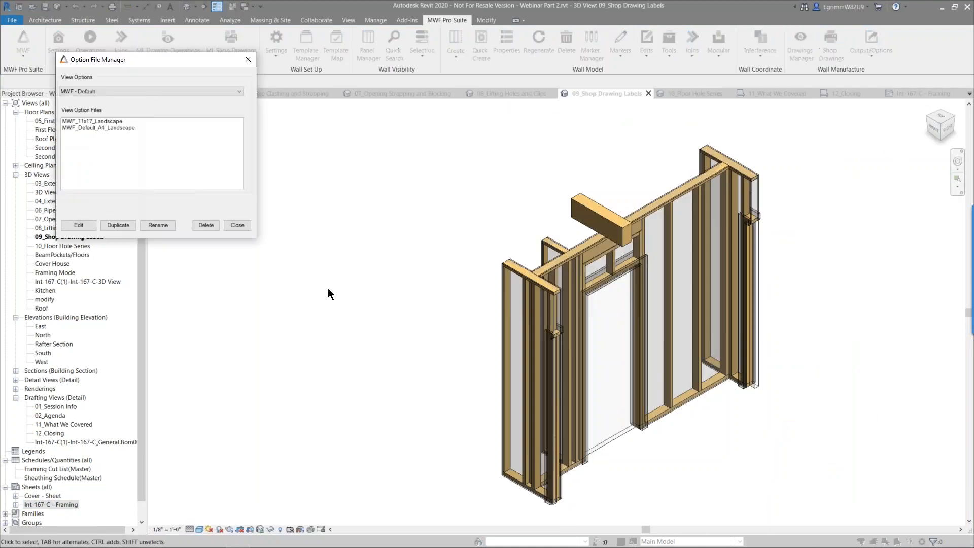
click(117, 121)
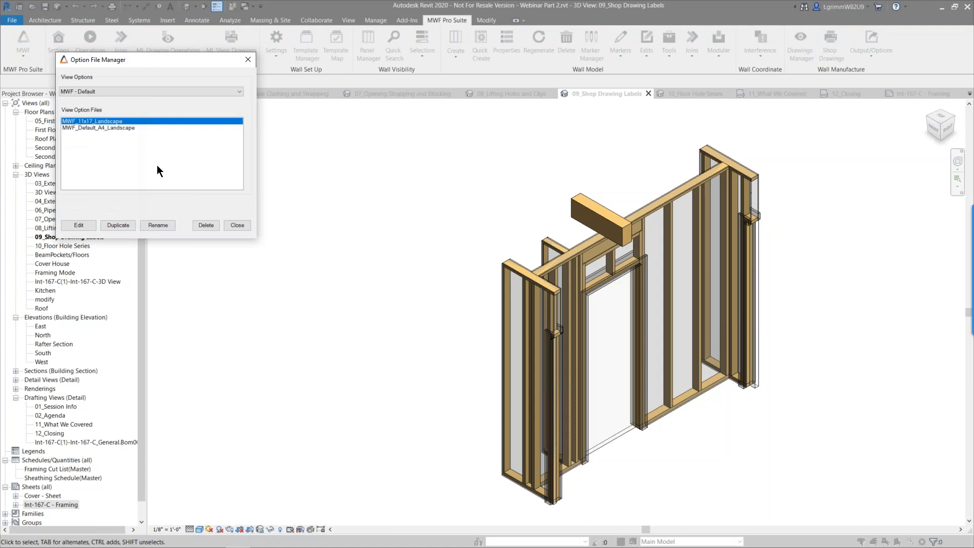
click(79, 225)
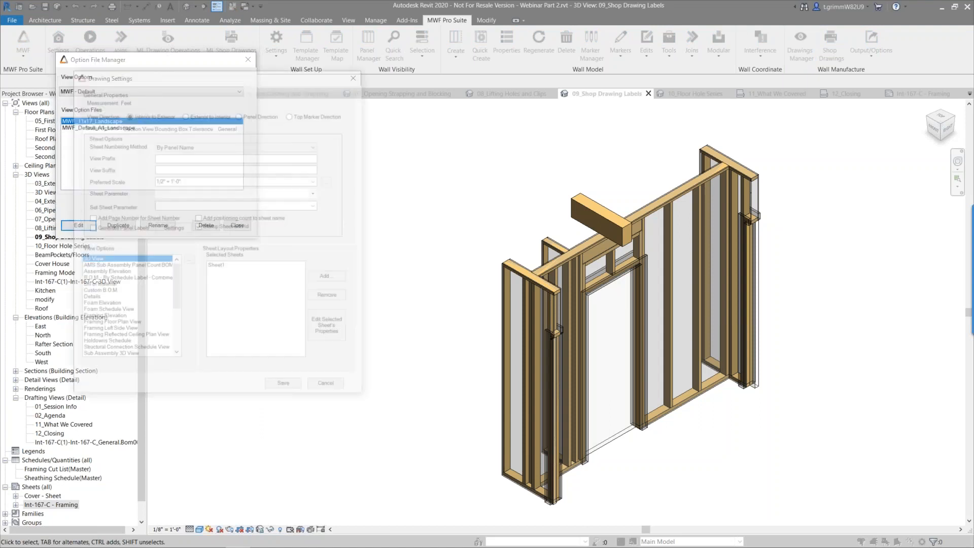
mouse_move(280, 73)
mouse_down()
mouse_move(352, 105)
mouse_move(618, 129)
mouse_up()
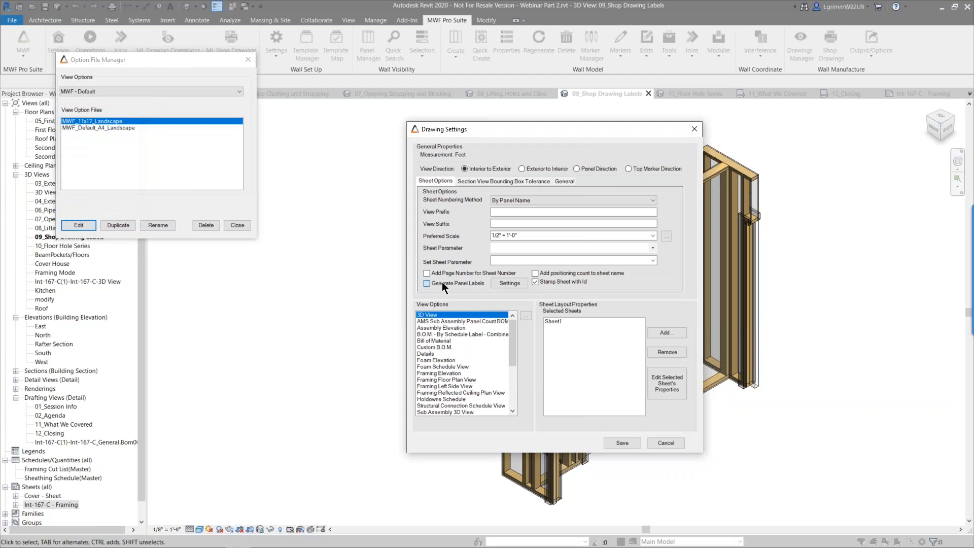
click(443, 282)
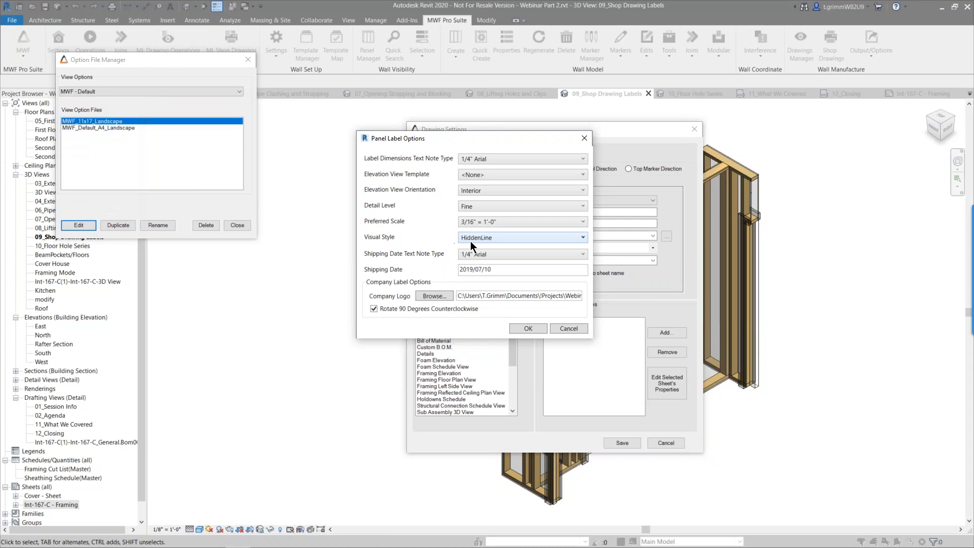
Choose StrucSoftLogo.jpg as the company logo for the panel labels and save the option file.
drag(496, 269, 447, 276)
click(435, 297)
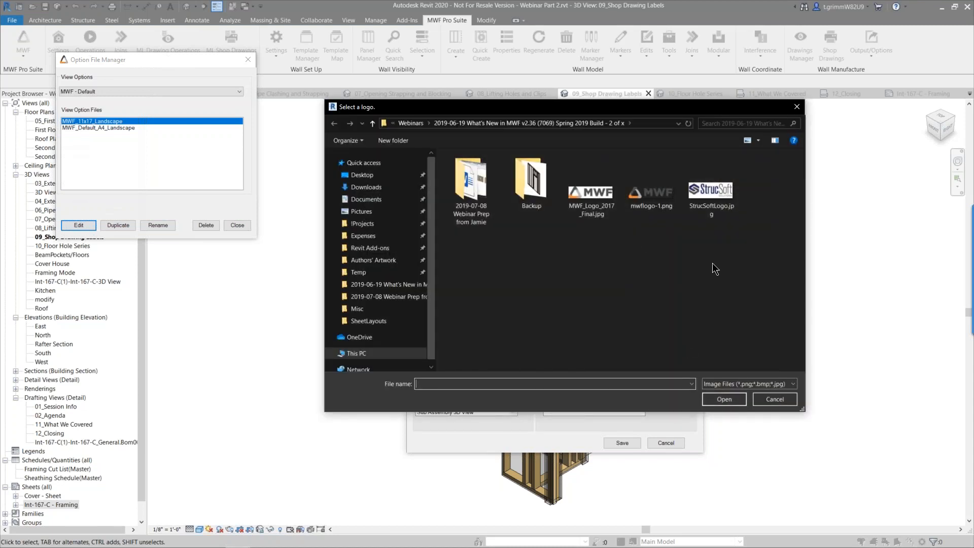
click(715, 190)
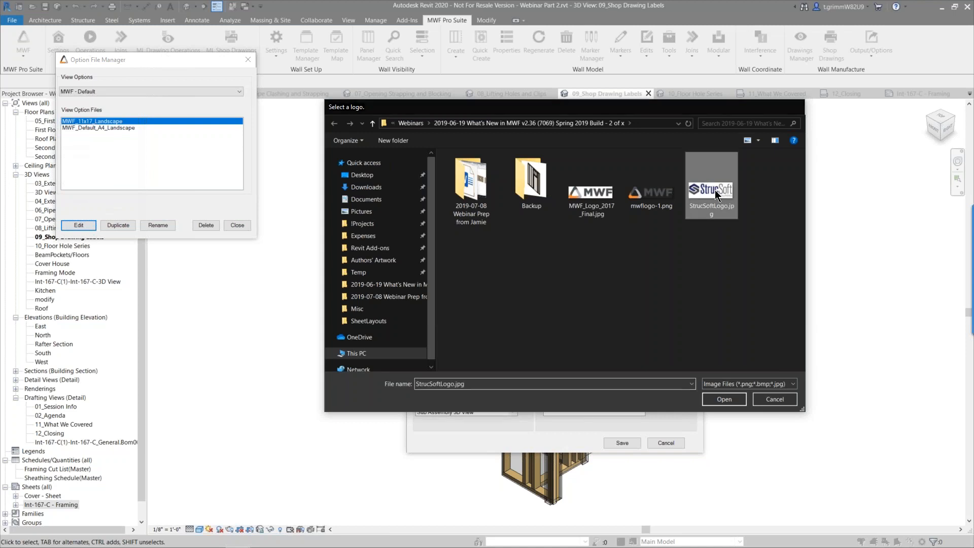
double_click(715, 190)
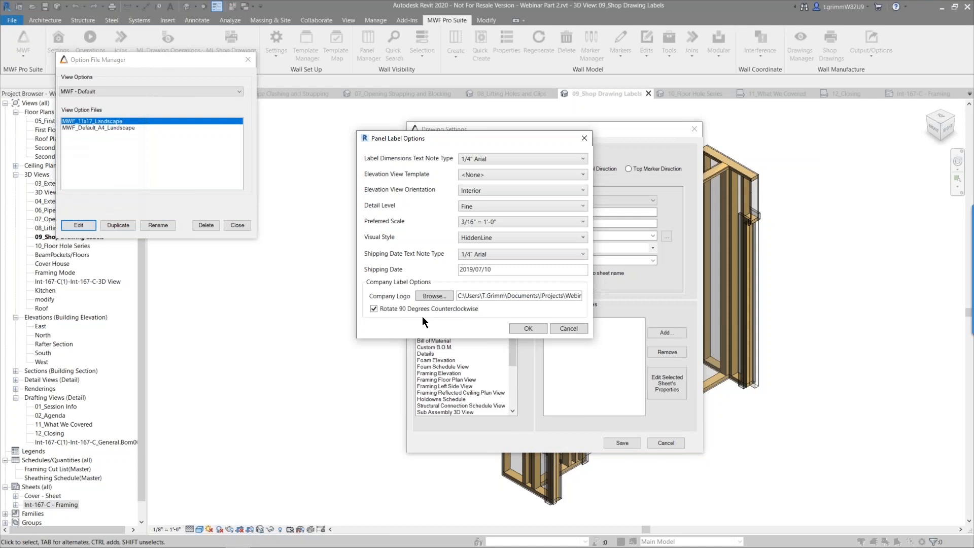
click(528, 329)
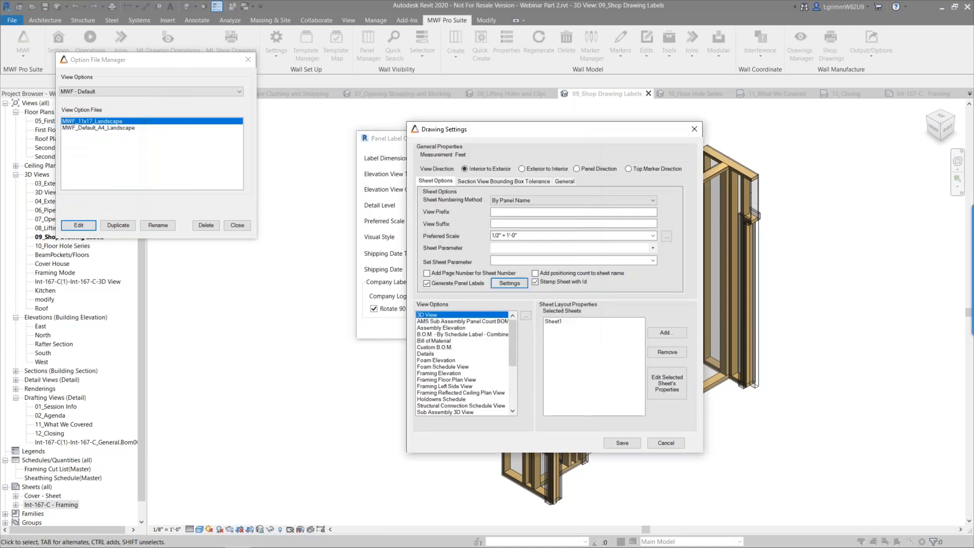
click(622, 443)
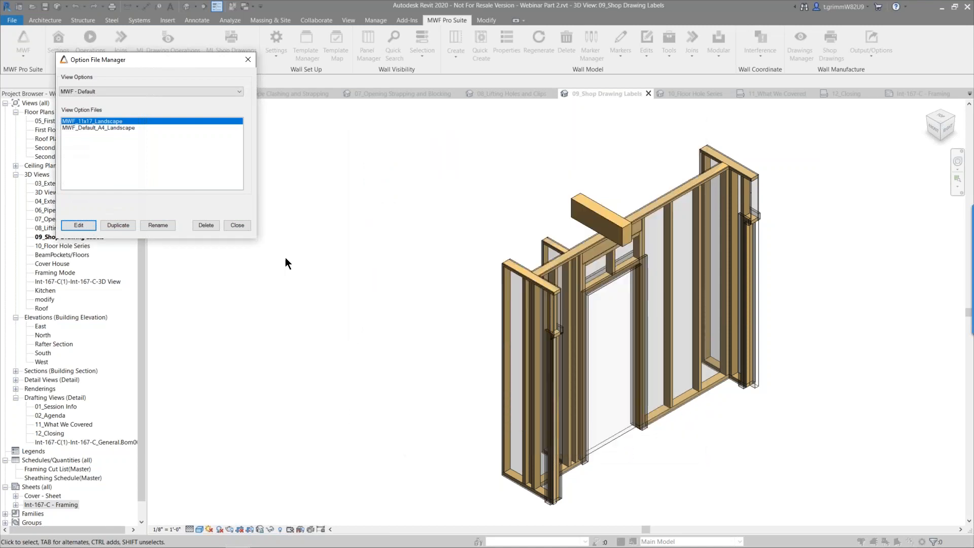
click(248, 227)
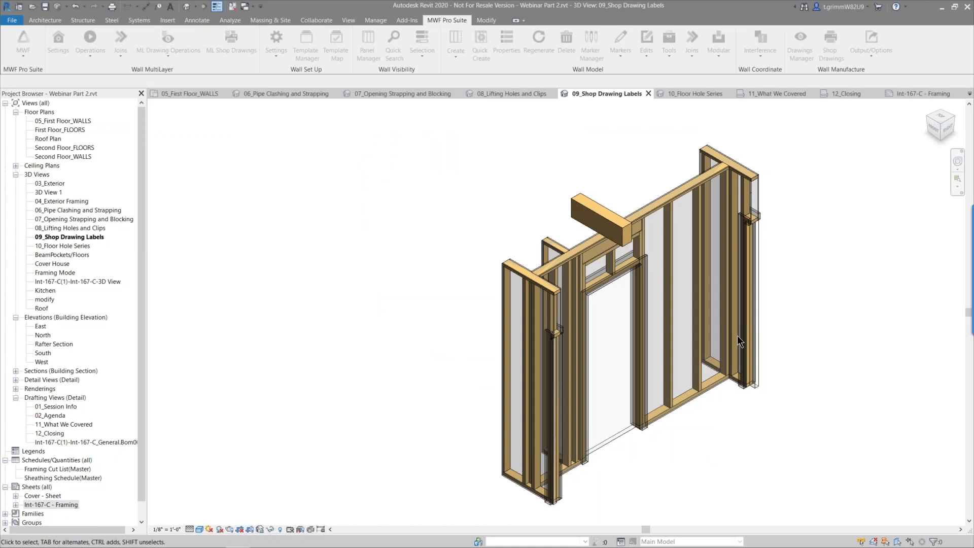
Generate shop drawings for the door wall panel Int-167-C with the edited MWF_11x17_Landscape option file.
click(693, 332)
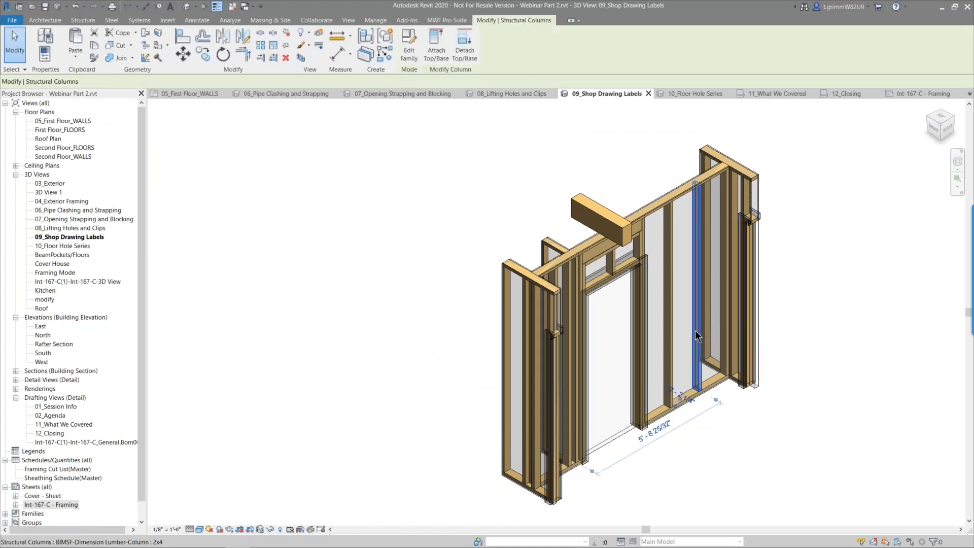
click(434, 21)
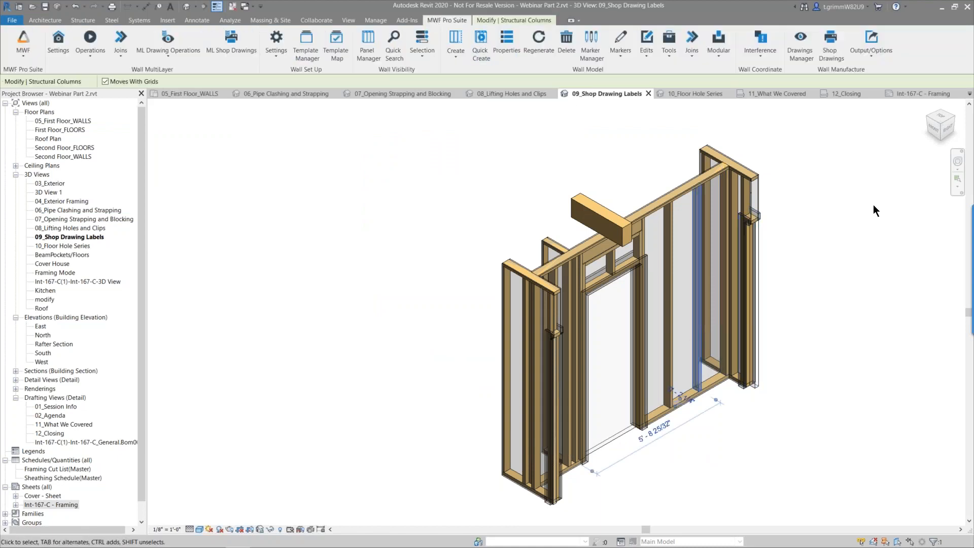
click(812, 56)
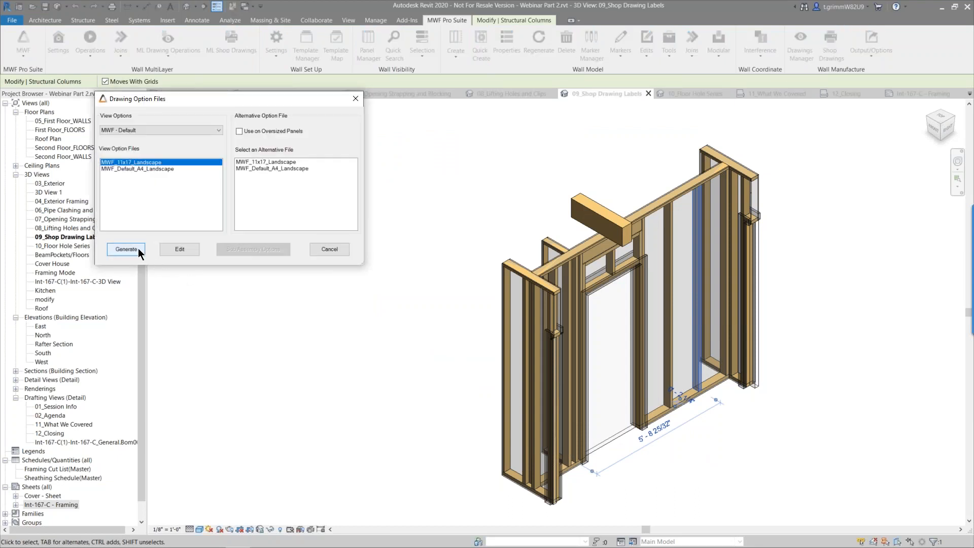
click(126, 250)
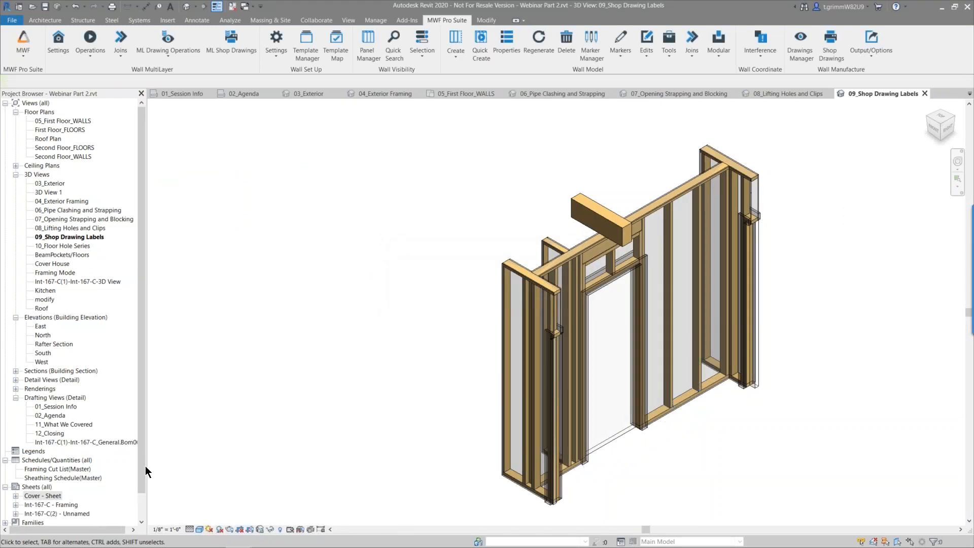
Open the Int-167-C - Framing sheet and the Int-167-C(2) - Unnamed sheet to examine the panel label.
double_click(57, 505)
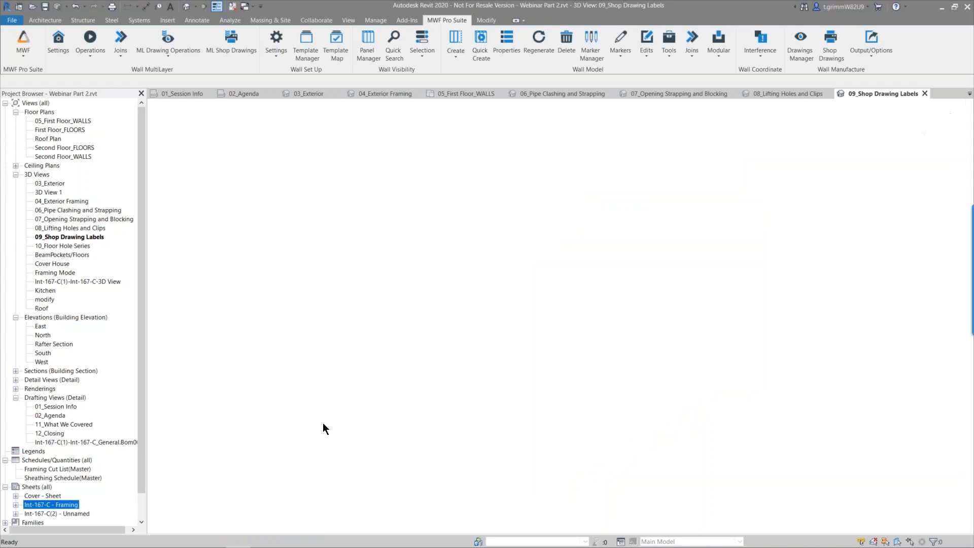
click(84, 514)
double_click(84, 514)
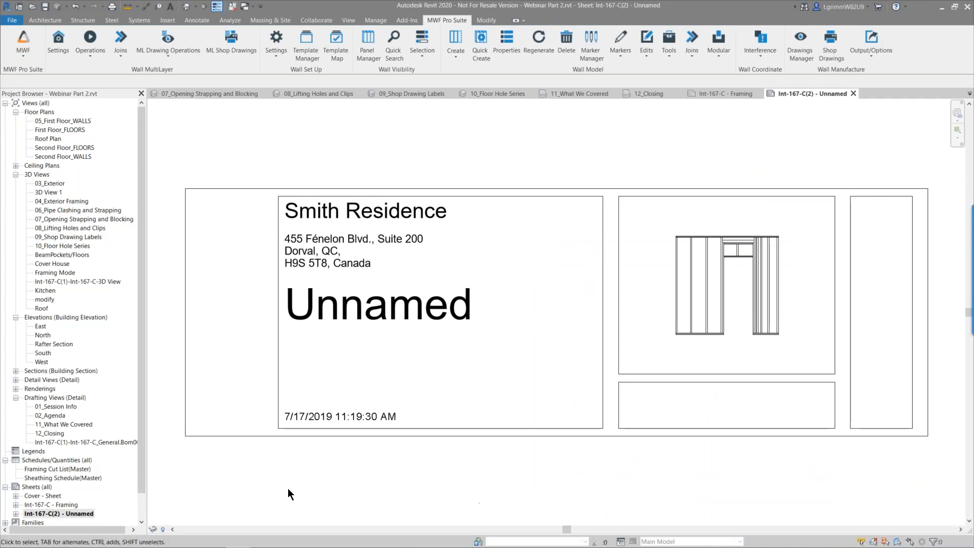
Close the project and reopen the Webinar Part 2 model.
click(15, 21)
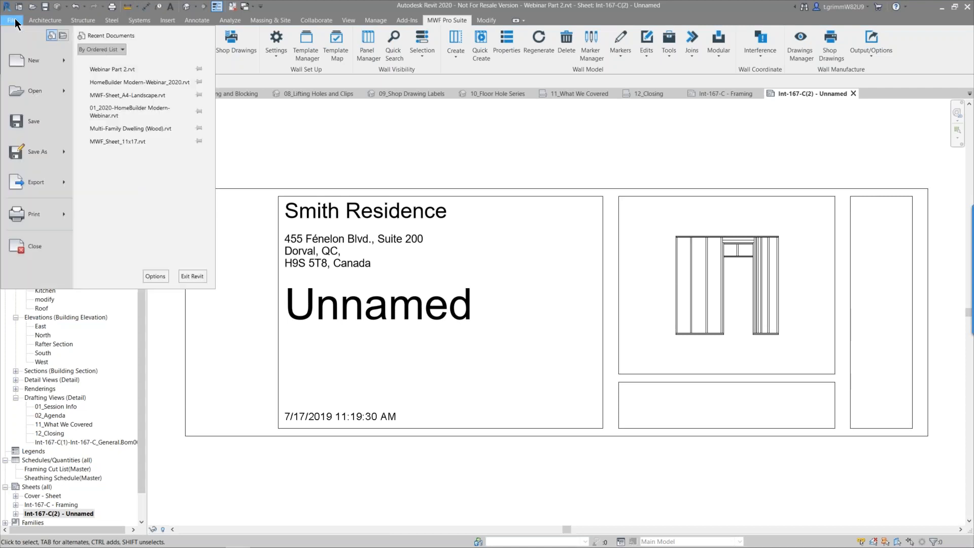
click(34, 249)
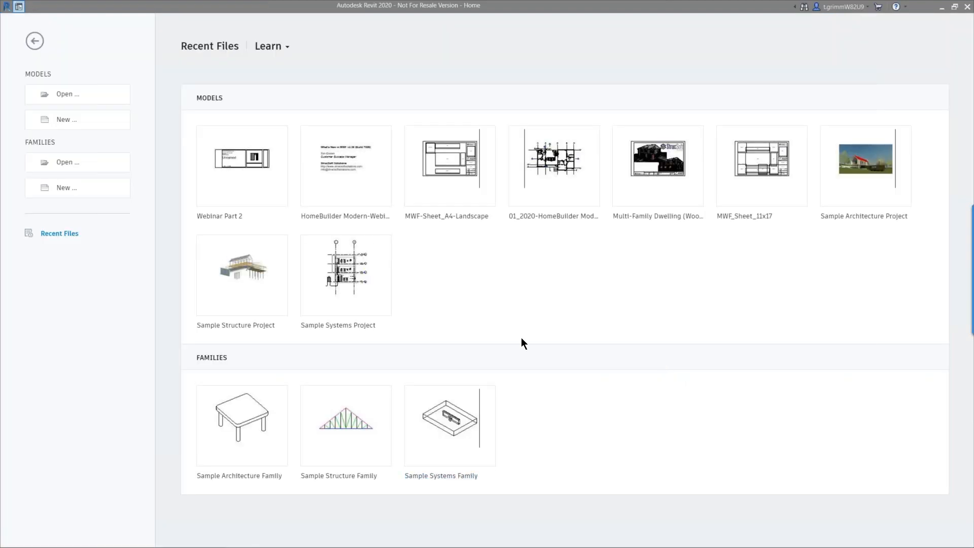
click(242, 158)
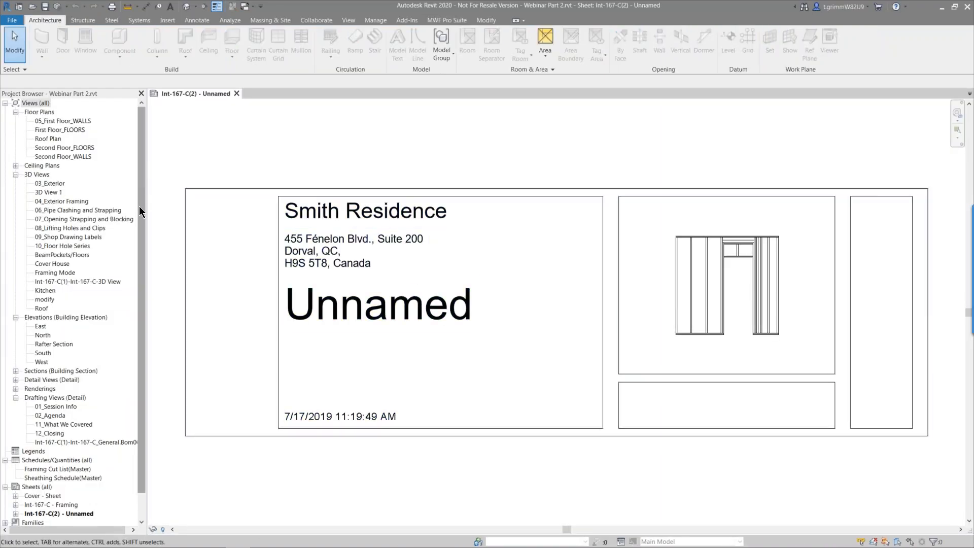
Try regenerating the shop drawings for the door wall panel from the 09_Shop Drawing Labels view and check the Int-167-C(2) label sheet.
click(79, 239)
double_click(78, 238)
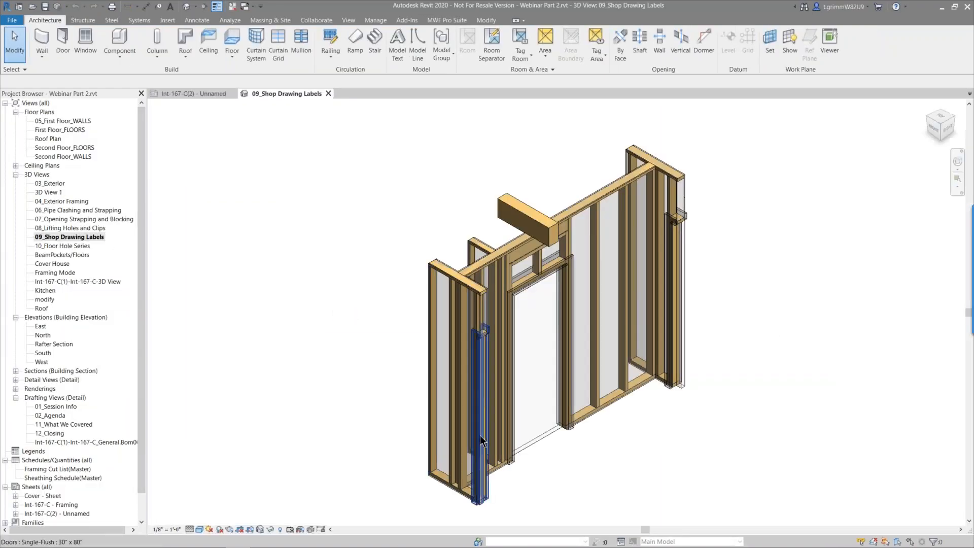
click(600, 321)
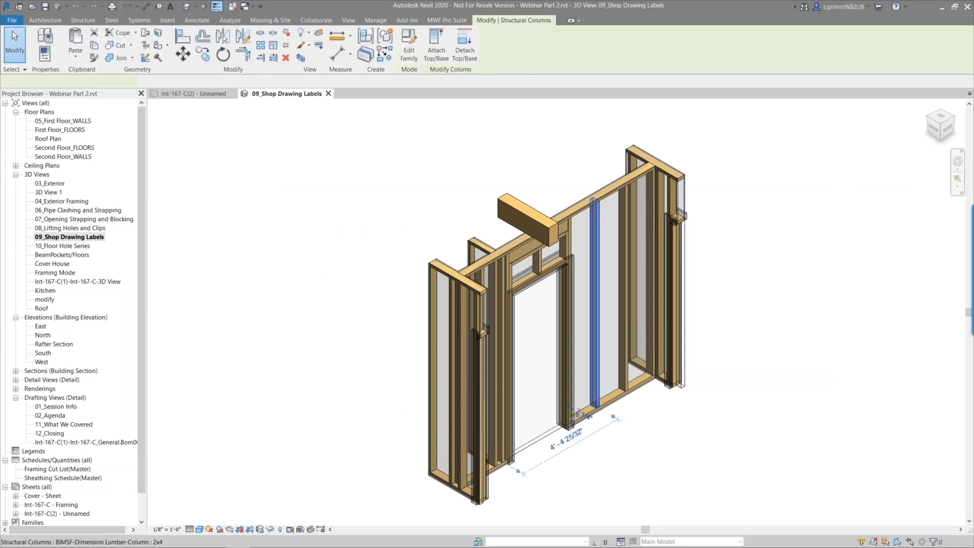
click(450, 18)
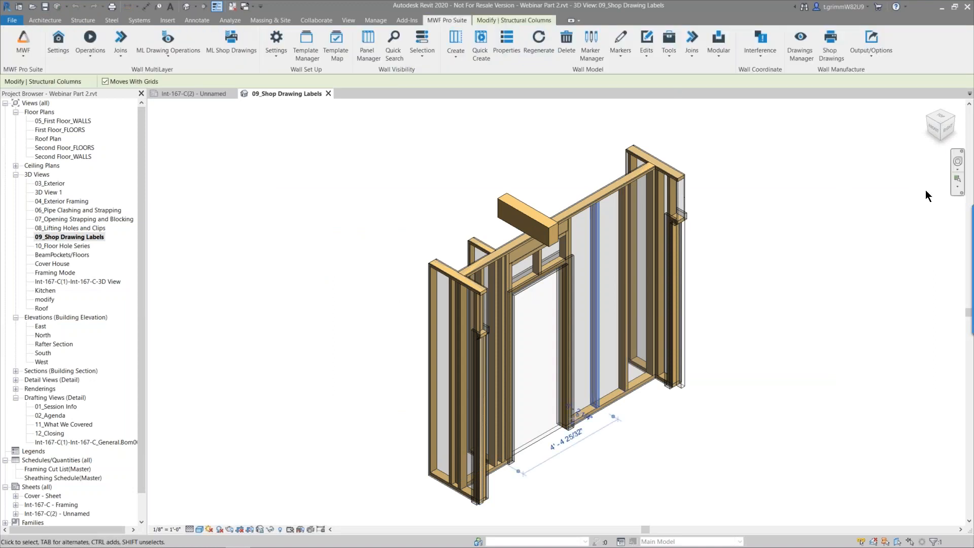
click(830, 45)
click(178, 289)
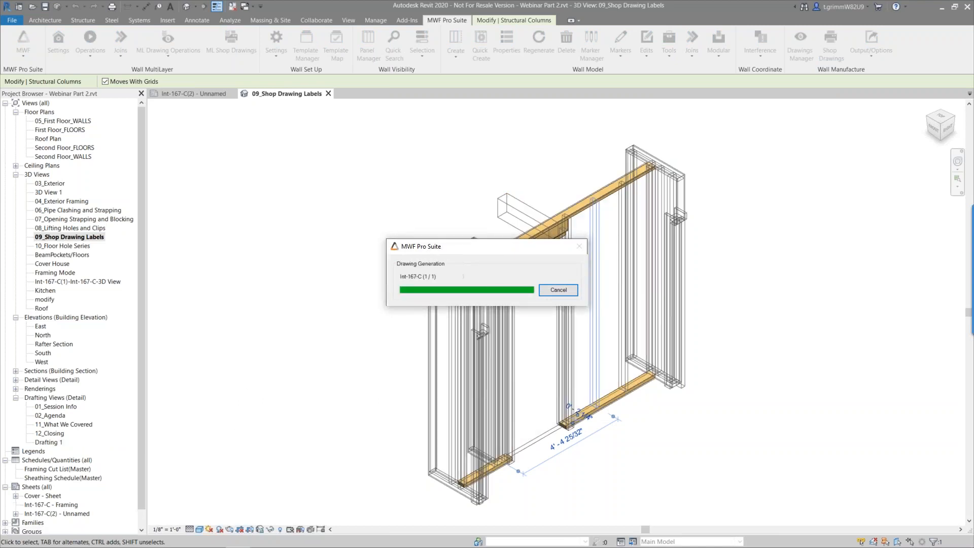
click(250, 446)
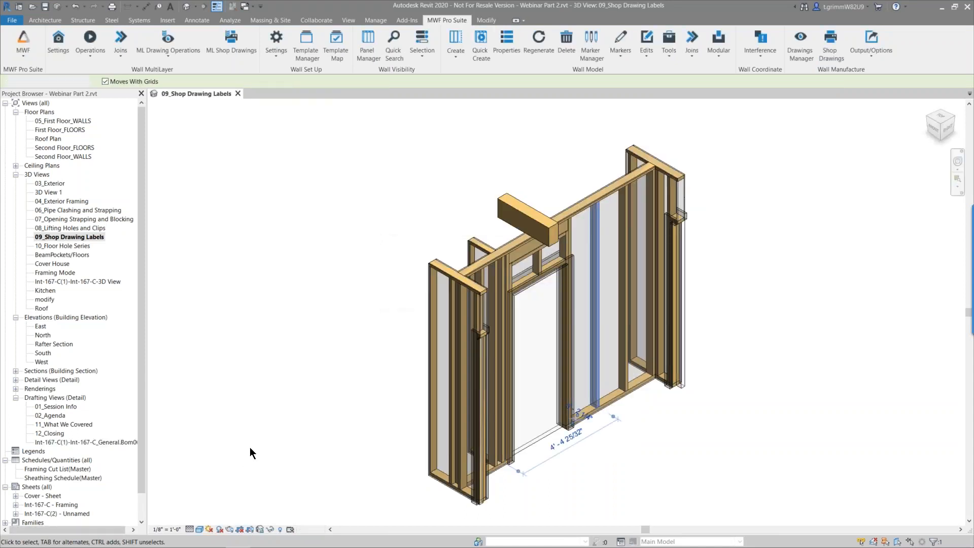
double_click(76, 514)
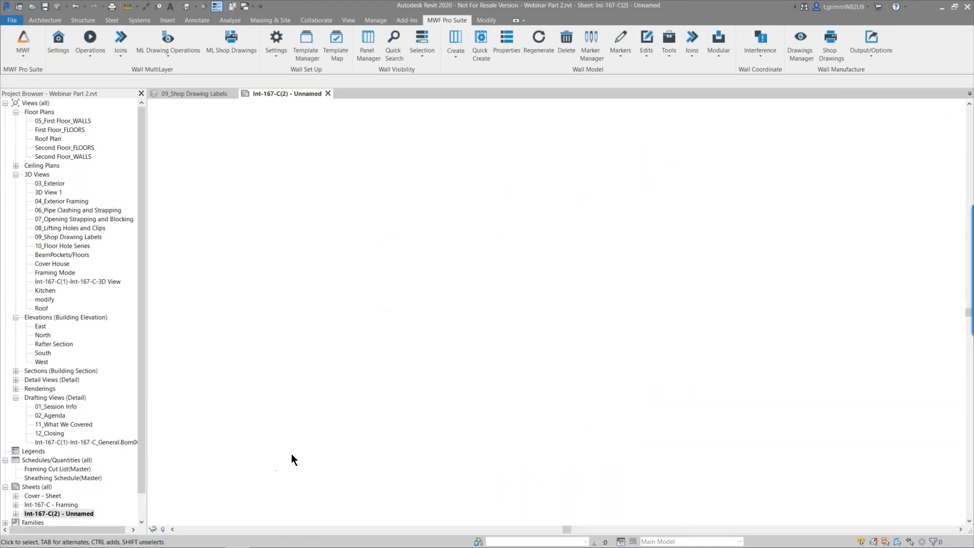
Restart Revit without saving the changes and reopen the Webinar Part 2 model.
click(967, 6)
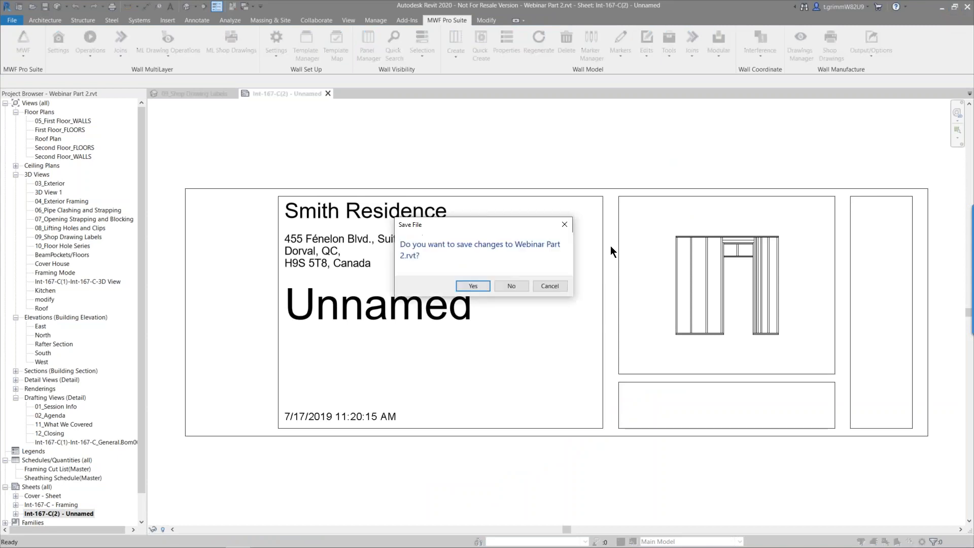
click(520, 288)
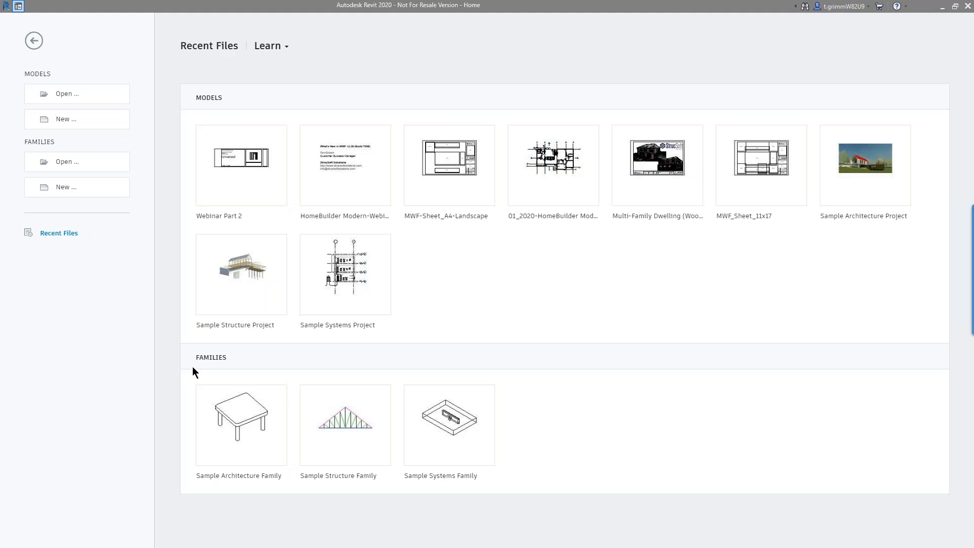
click(251, 148)
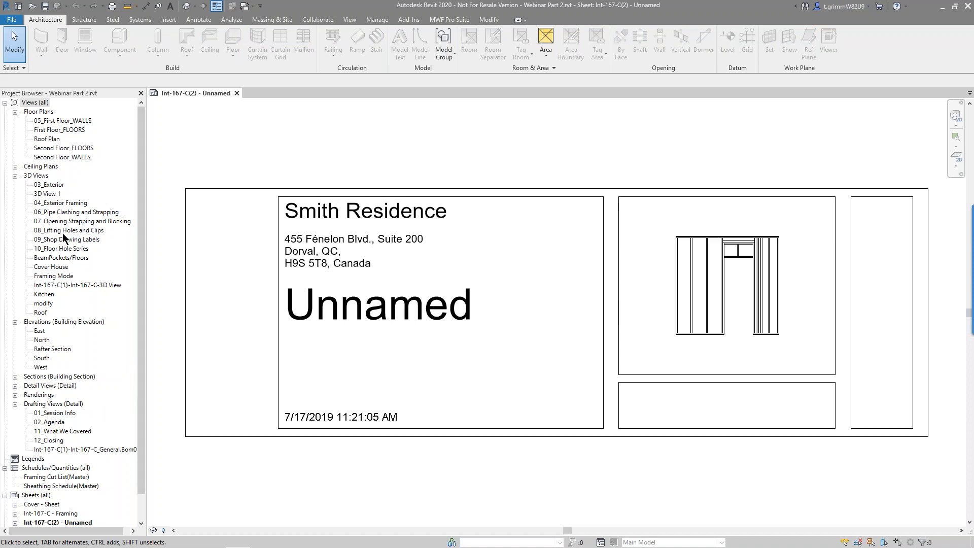
Keep only the 09_Shop Drawing Labels view open and switch MWF to the wall module.
double_click(63, 239)
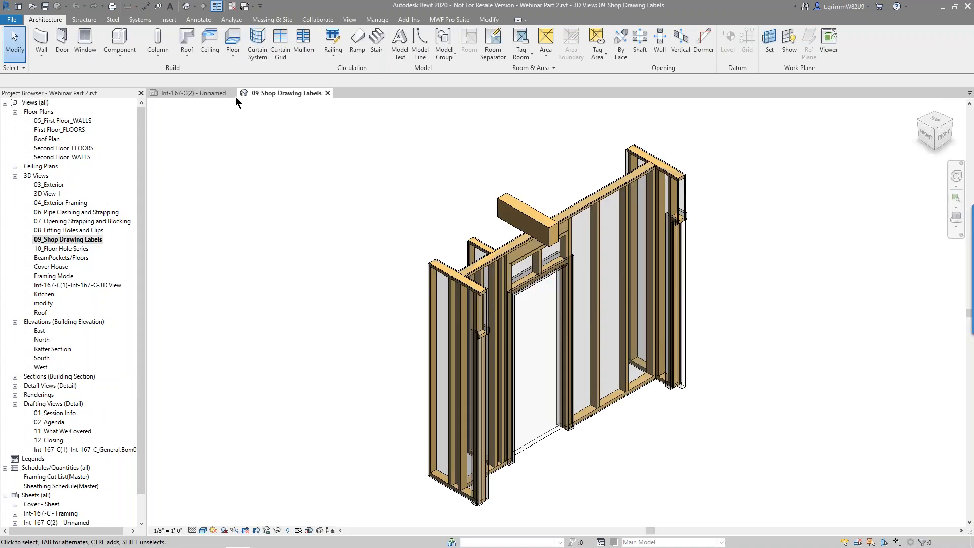
click(232, 93)
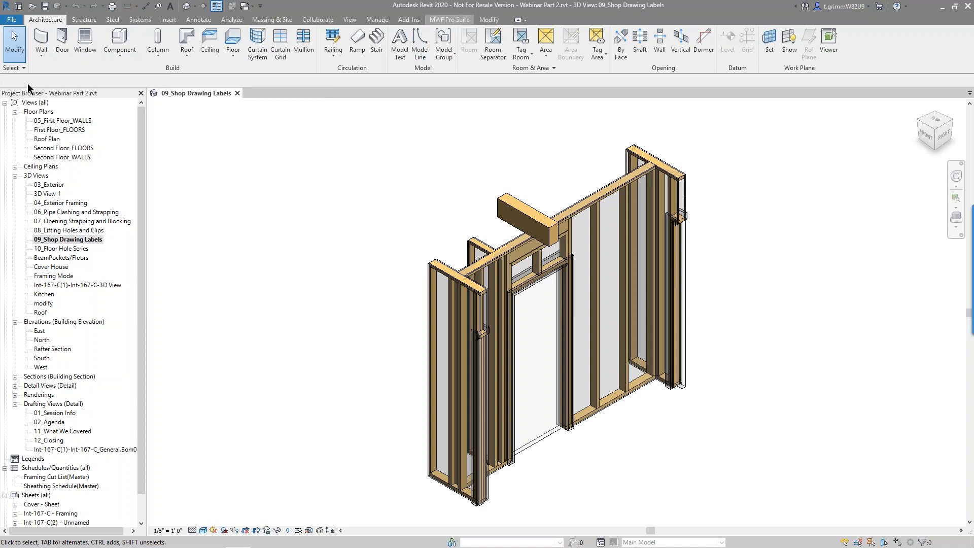
click(19, 54)
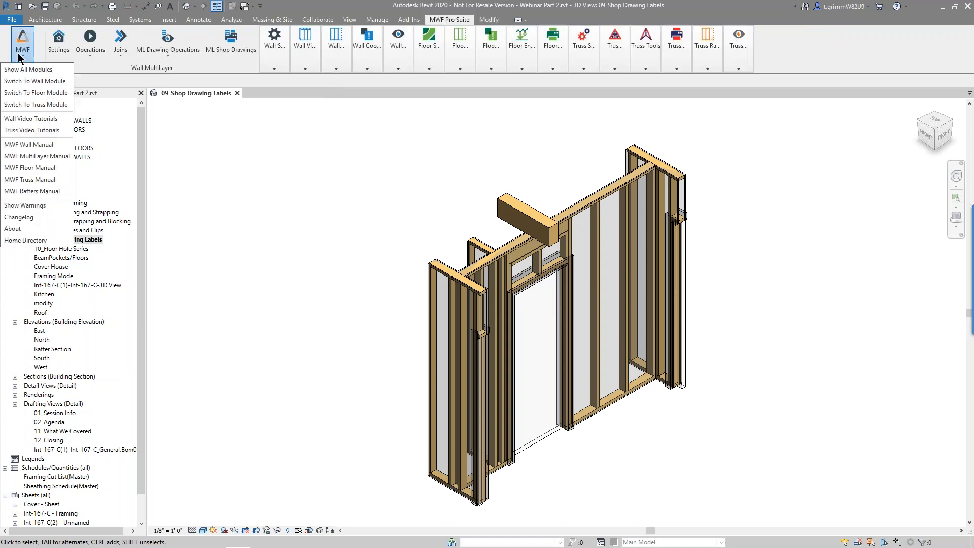
click(35, 81)
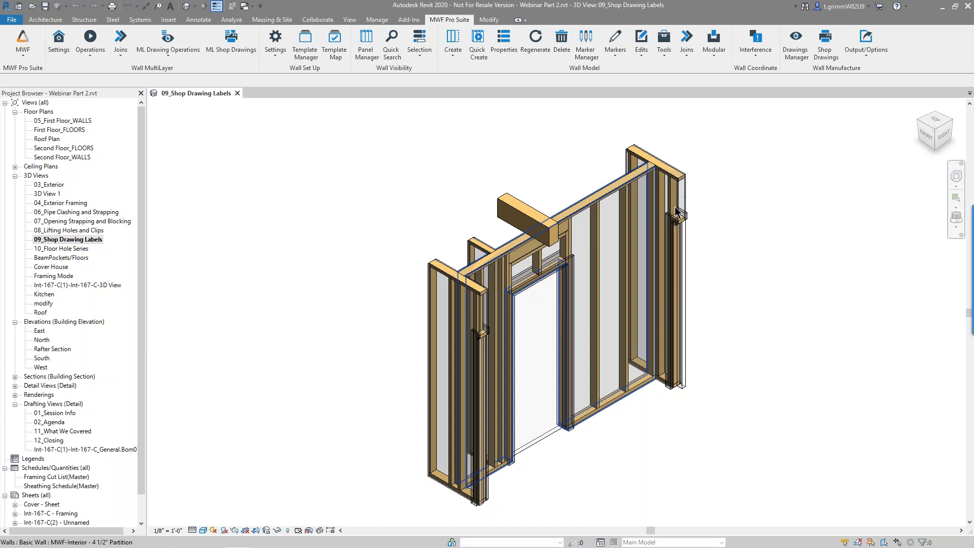
Generate shop drawings for the door wall panel from one of its studs using the MWF_11x17_Landscape option file.
click(595, 258)
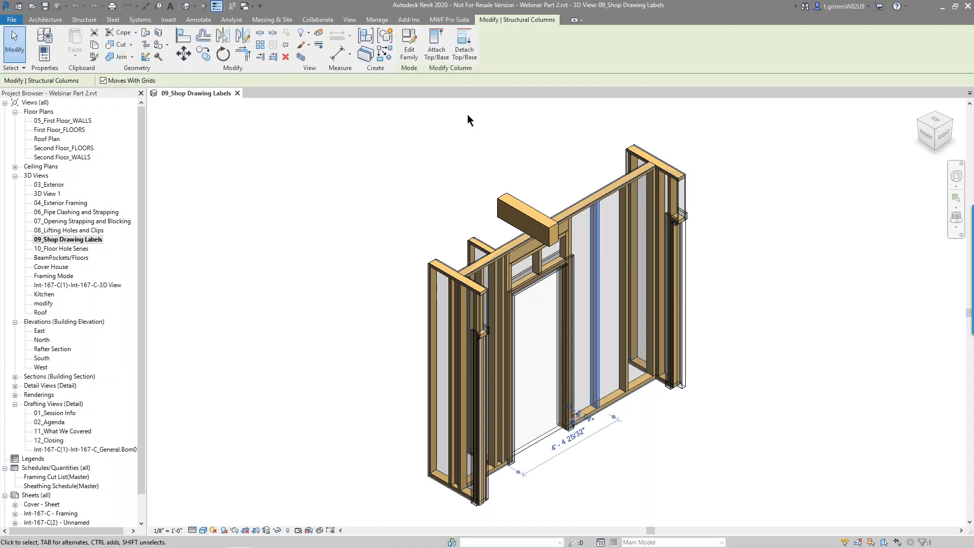
click(447, 21)
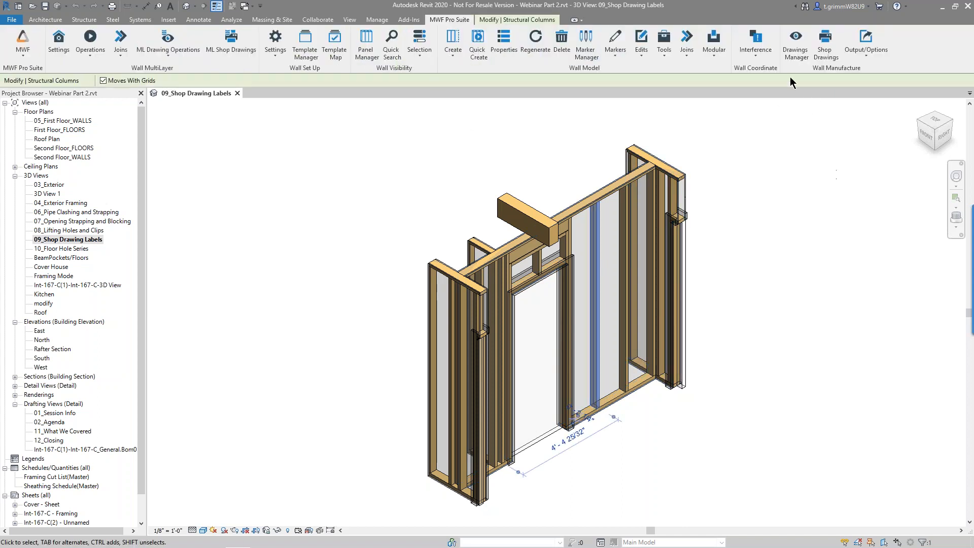
click(822, 51)
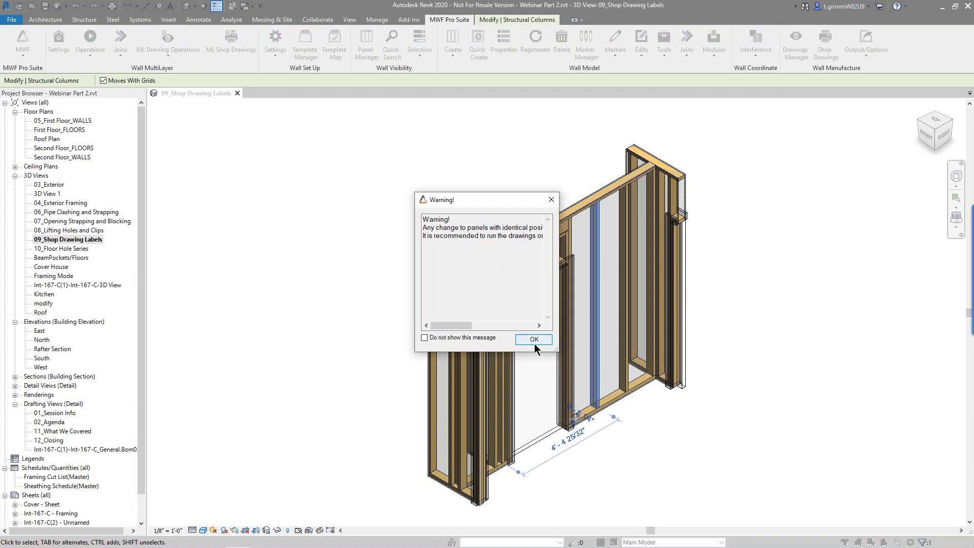
click(535, 343)
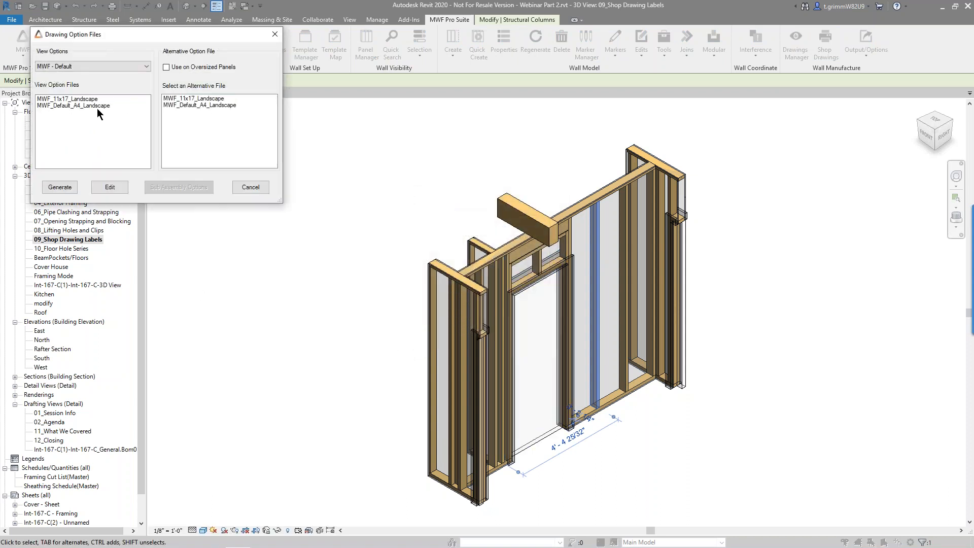
click(95, 99)
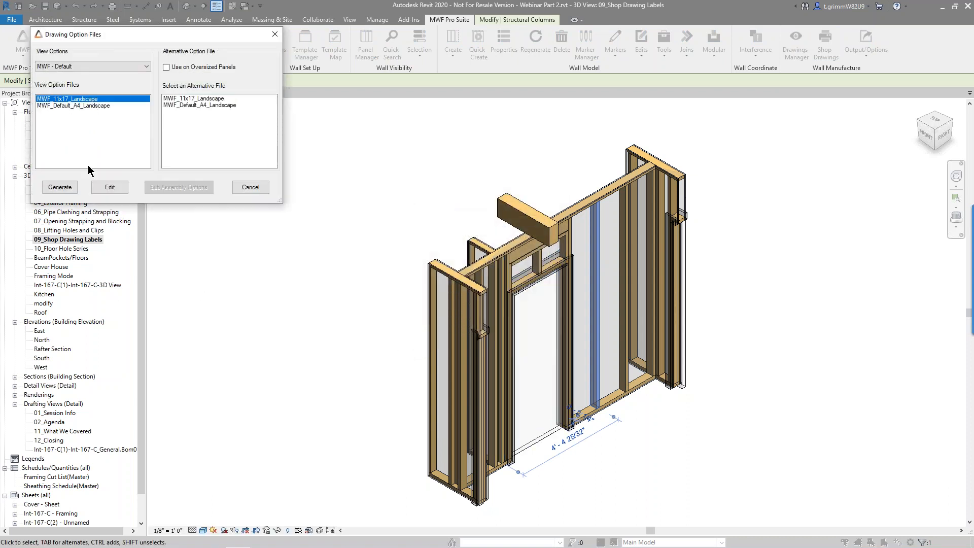
click(70, 189)
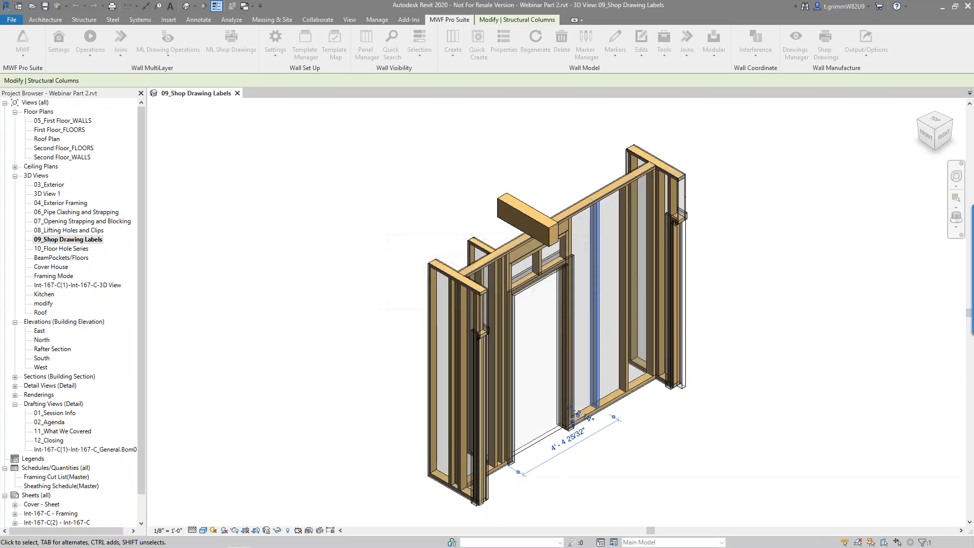
Open the Int-167-C(2) sheet and review the generated panel label with its logo, panel view and barcode.
scroll(73, 528, down, 2)
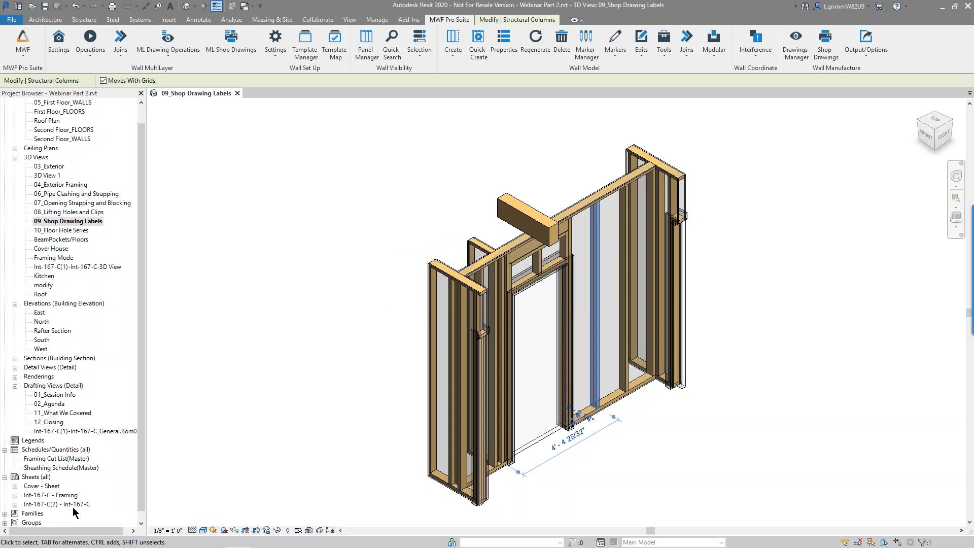
click(72, 505)
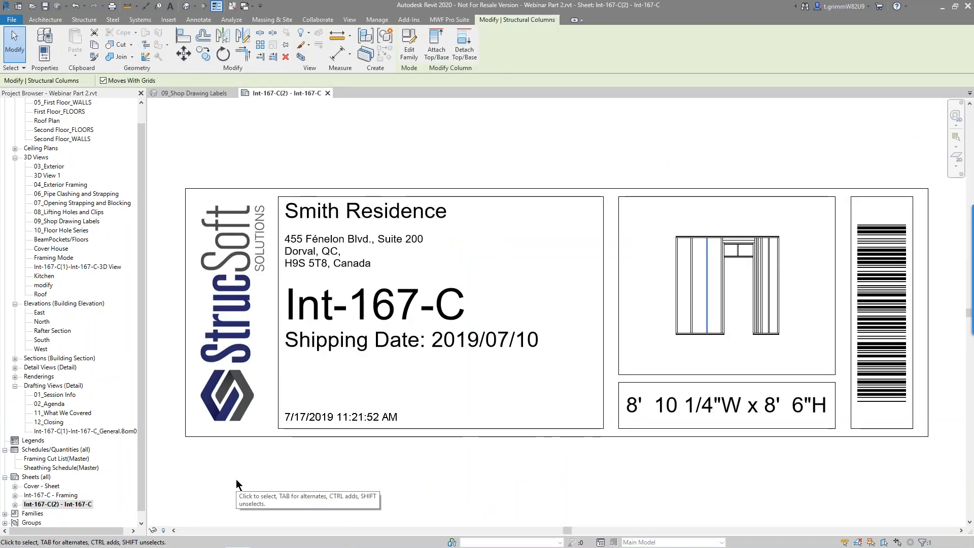
click(285, 488)
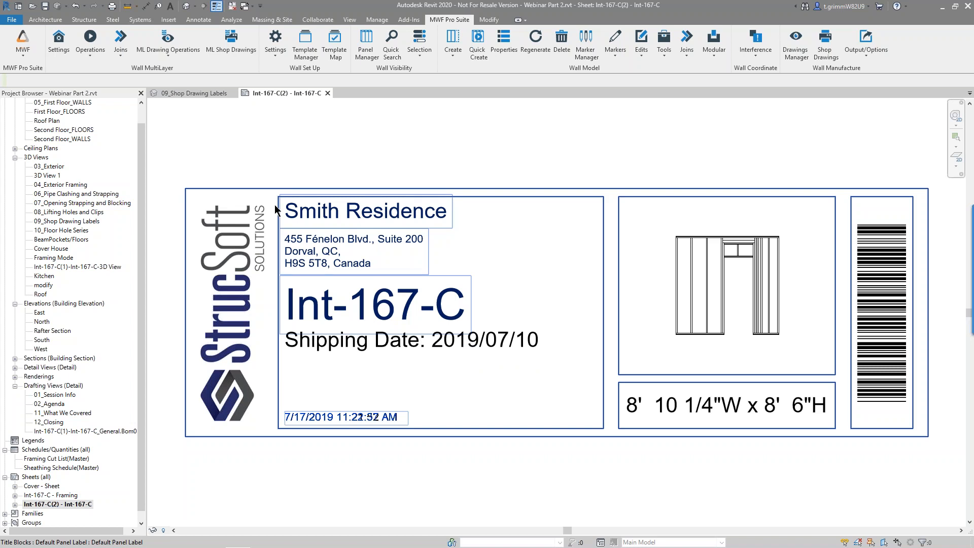
Open the 05_First Floor_WALLS plan and examine the area around revision clouds 3 and 5.
scroll(93, 124, up, 1)
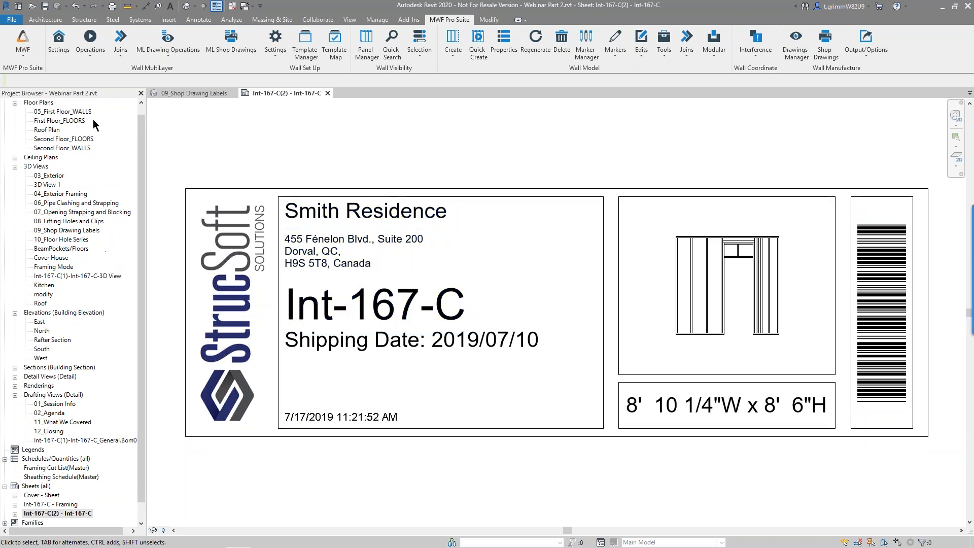
double_click(89, 111)
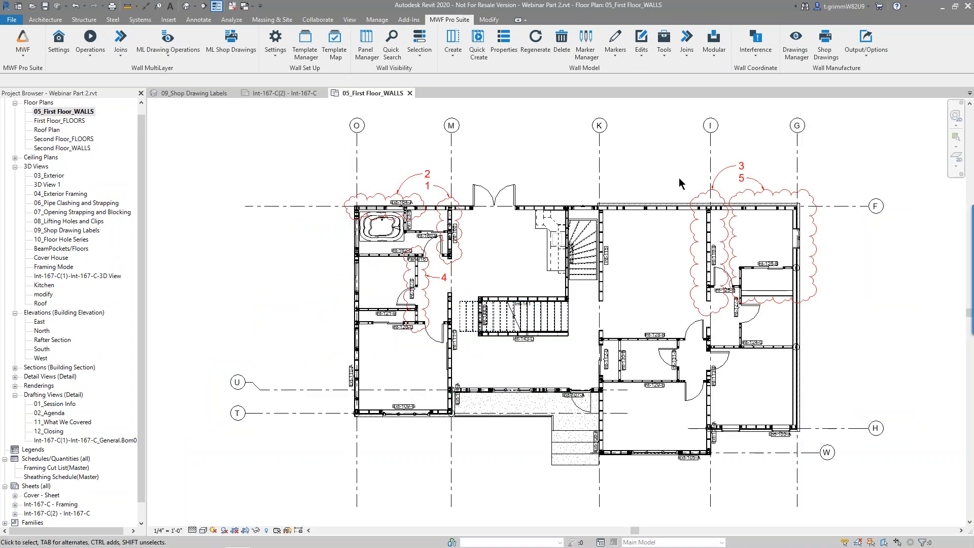
scroll(776, 278, up, 4)
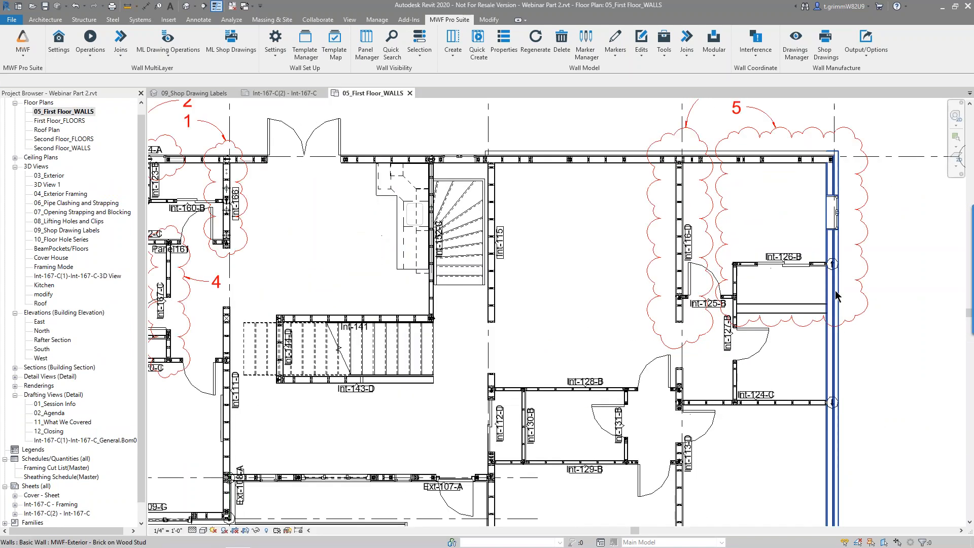
middle_drag(751, 232, 587, 349)
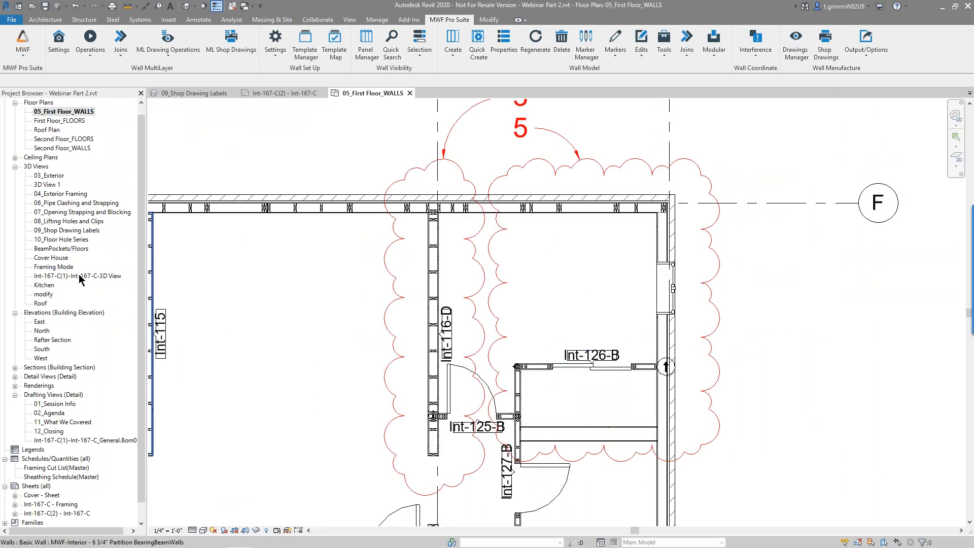
Open the 10_Floor Hole Series 3D view and turn it to an isometric orientation.
double_click(79, 240)
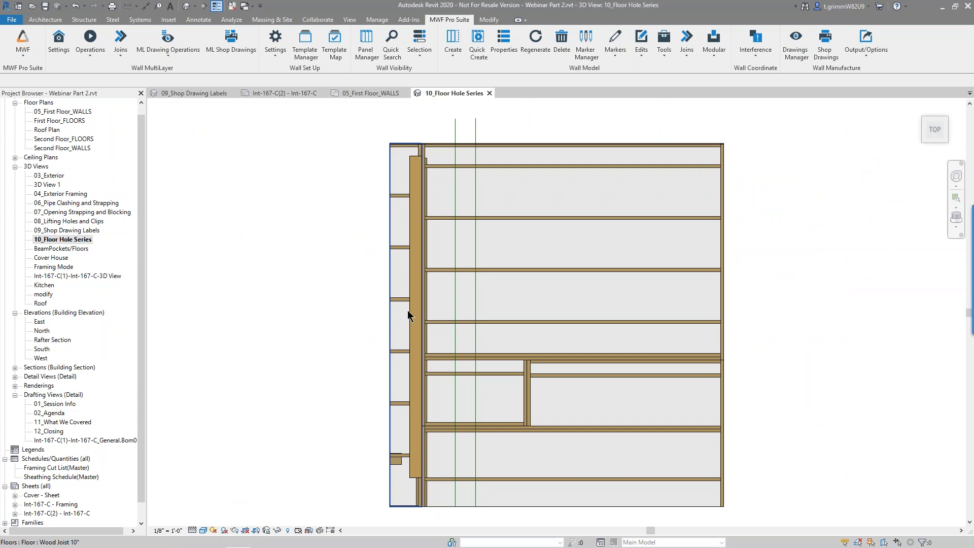
click(947, 140)
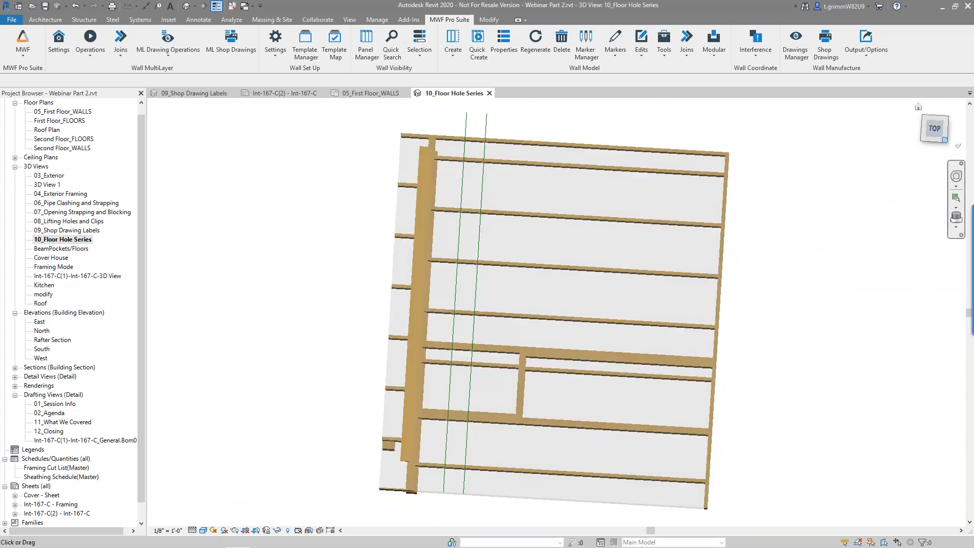
middle_drag(875, 275, 874, 302)
scroll(452, 434, up, 1)
middle_drag(831, 385, 809, 439)
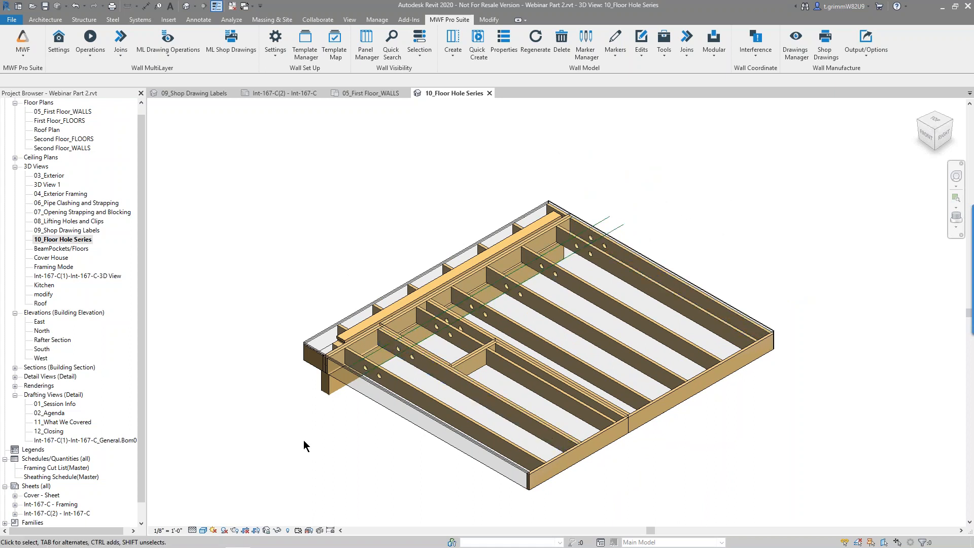
Highlight the two adjoining joist floor panels one after the other to inspect their extents, and clear the selection.
click(716, 350)
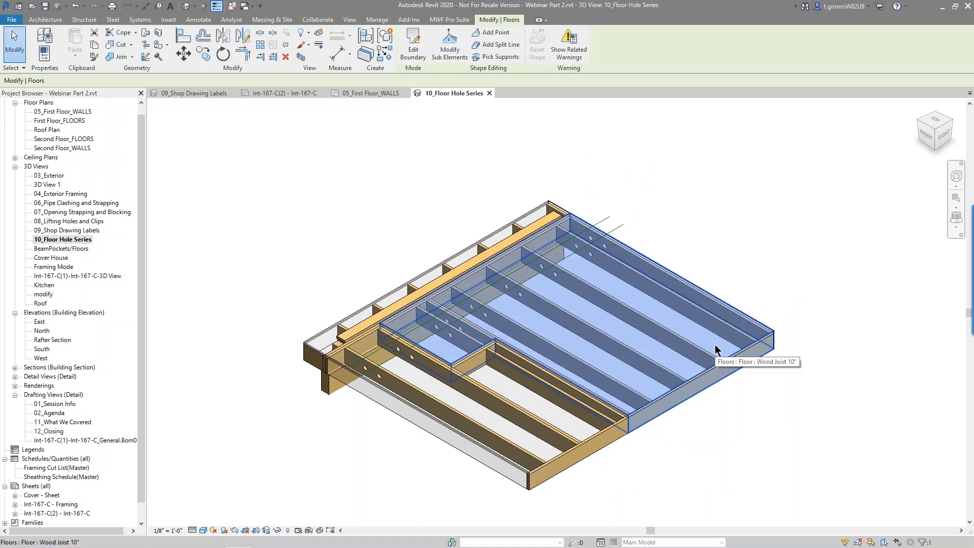
click(573, 426)
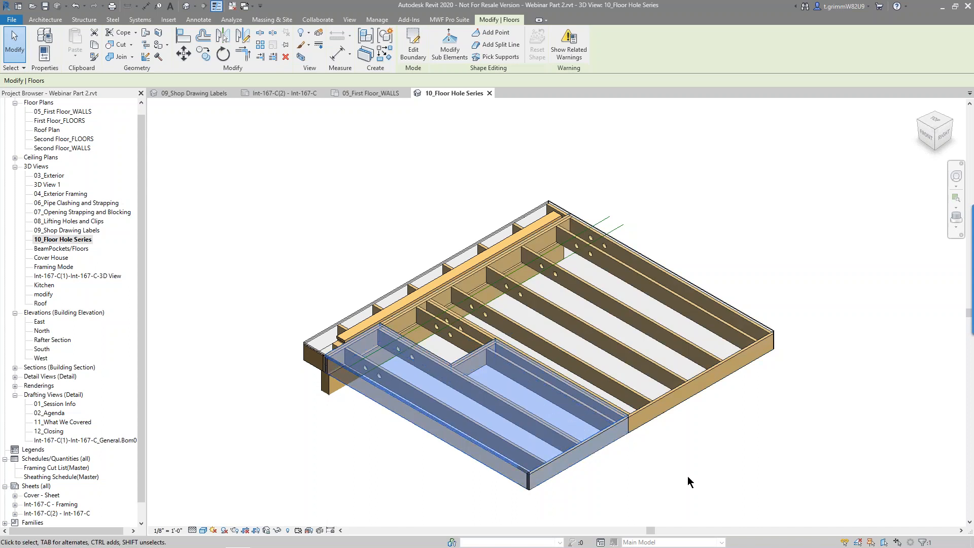
click(745, 459)
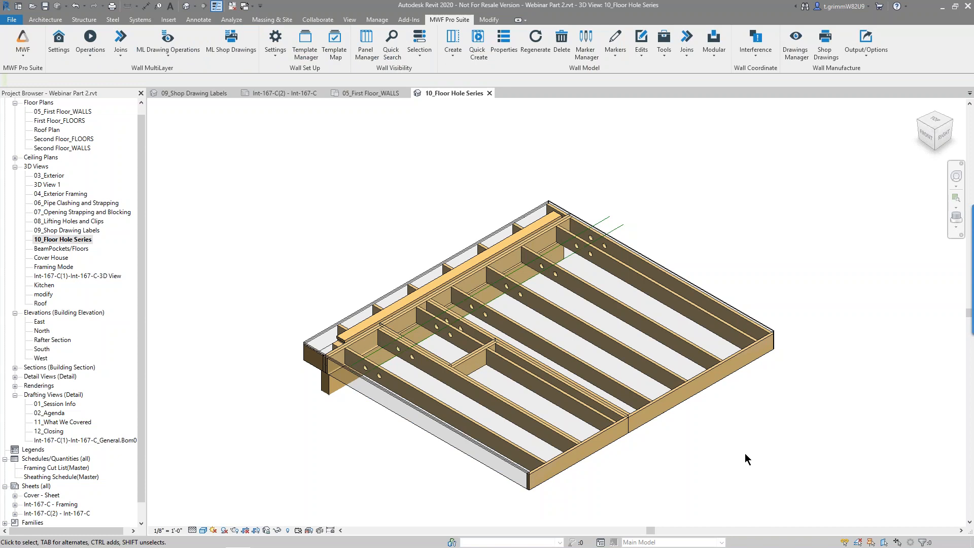
Hide the Project Browser and fit the floor framing larger in the drawing area.
key(p)
key(b)
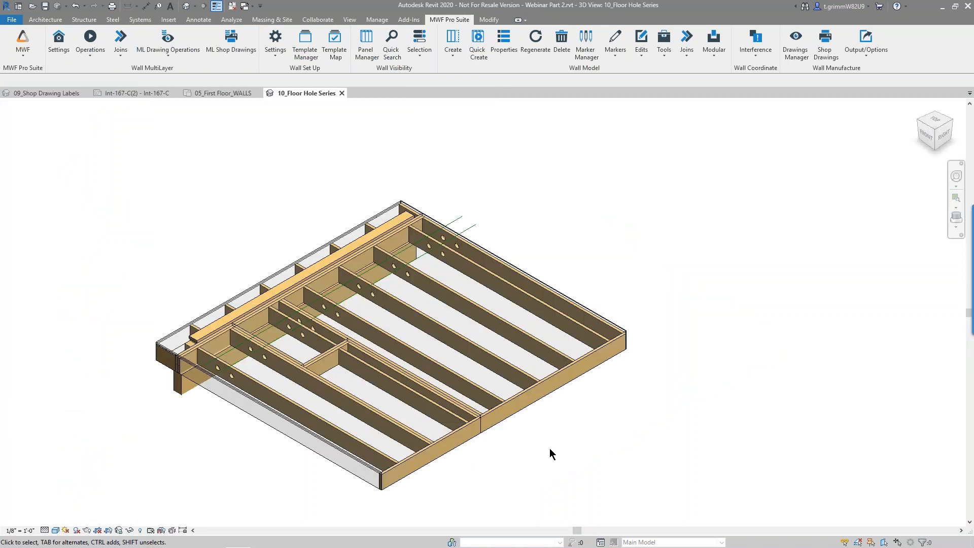
scroll(549, 449, up, 2)
middle_drag(549, 448, 707, 472)
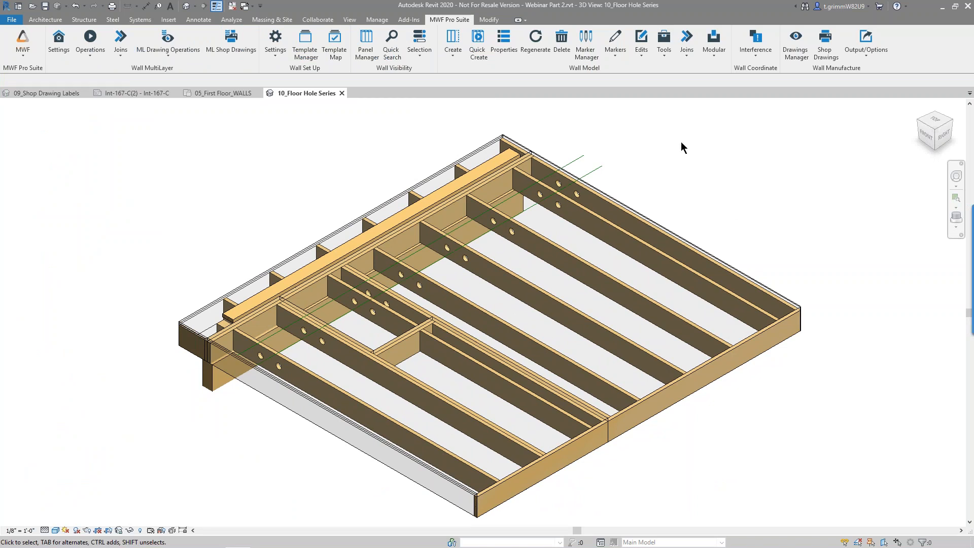
Move both hole marker lines 3" horizontally along the joists, away from the beam, with Constrain enabled.
drag(620, 133, 579, 173)
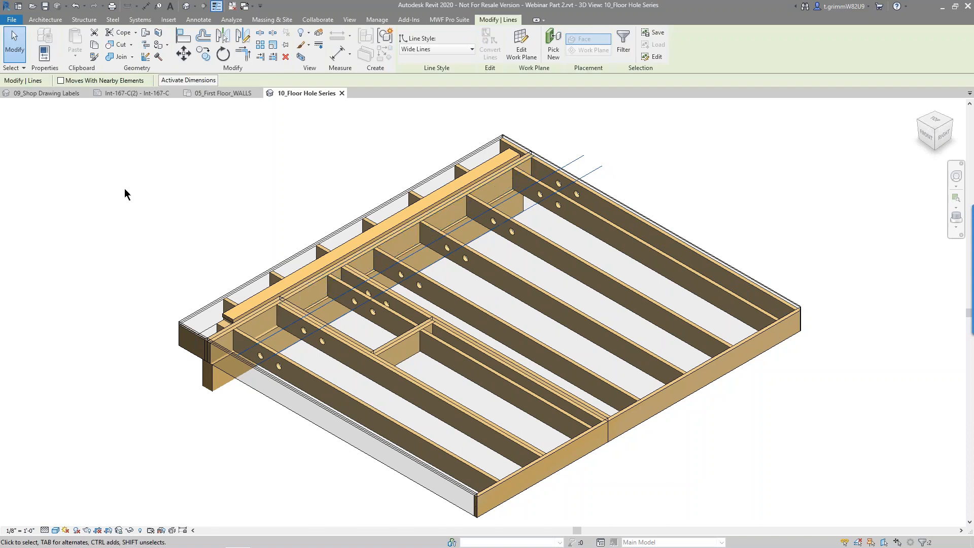
click(184, 53)
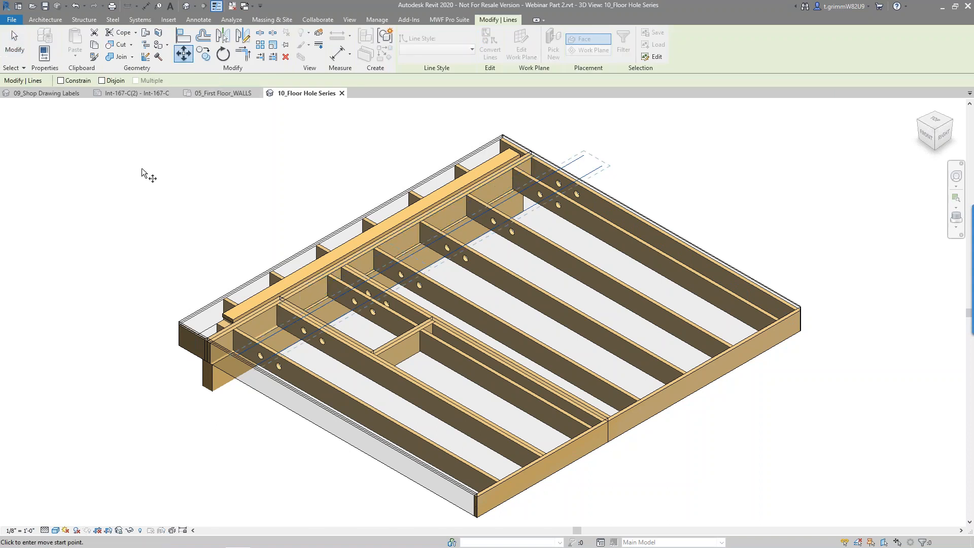
click(60, 80)
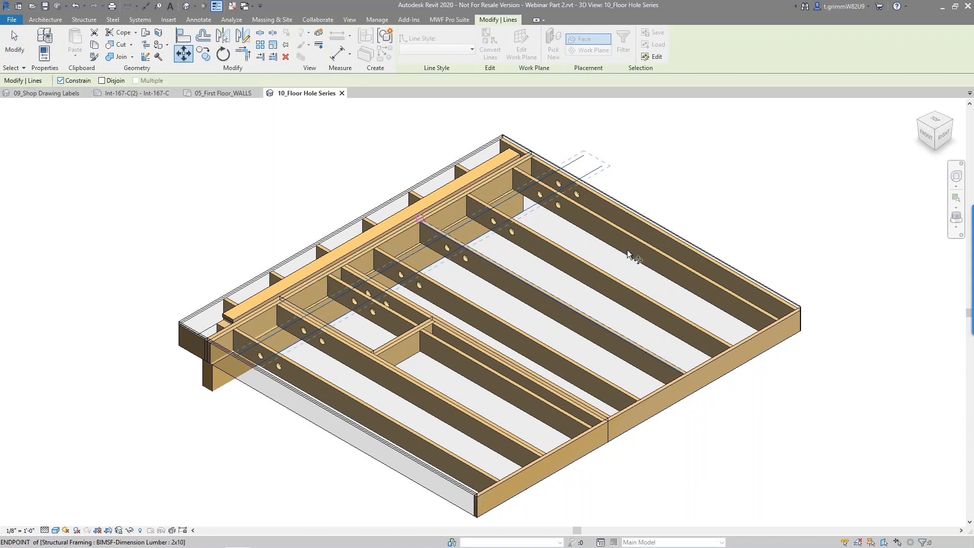
click(713, 176)
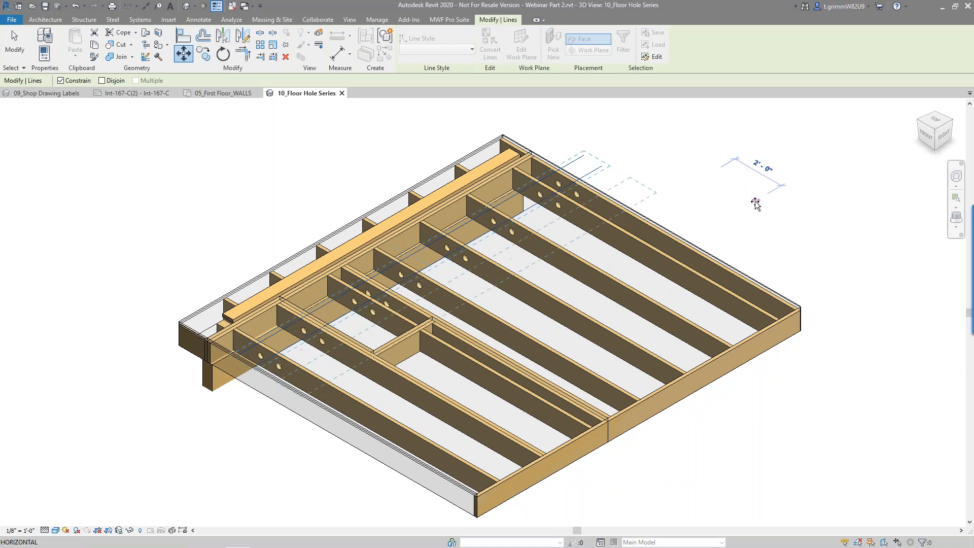
text(0 3)
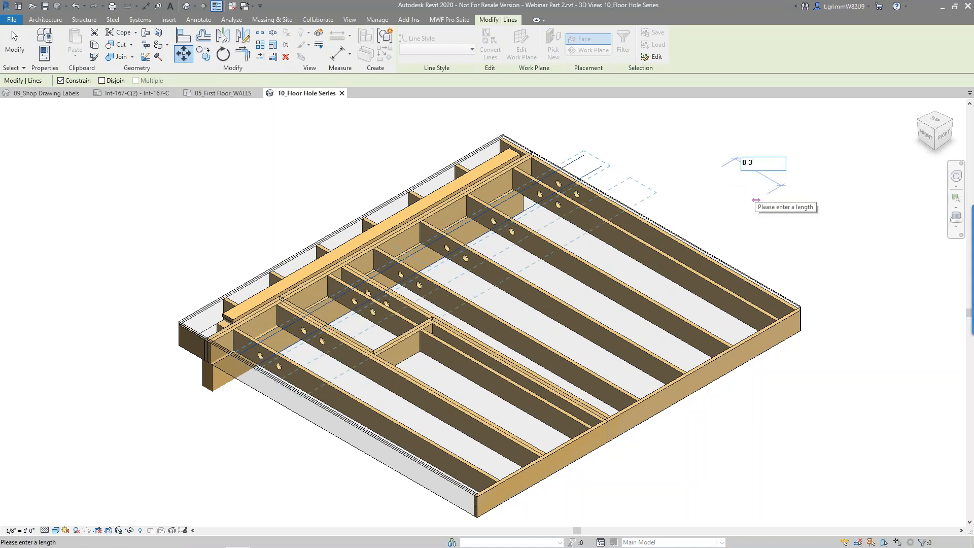
key(Return)
key(Escape)
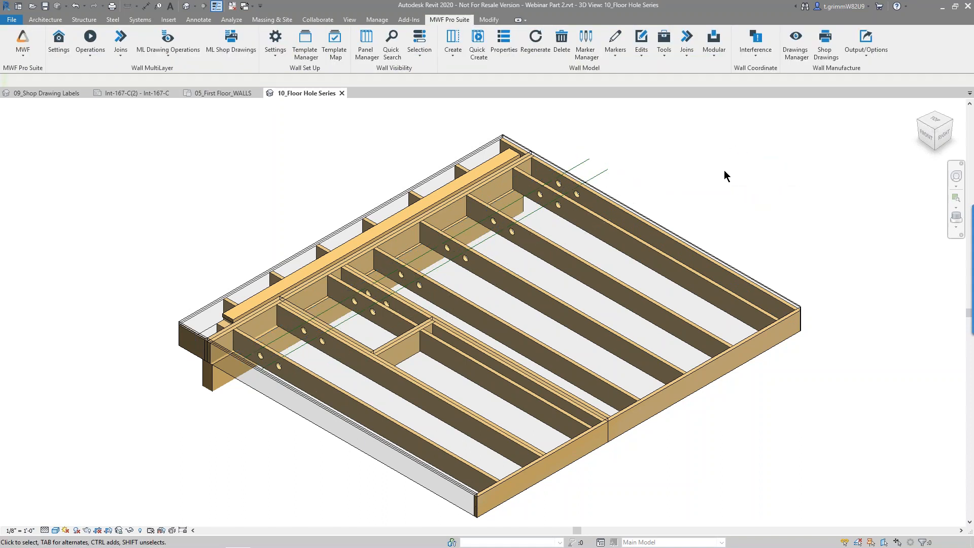
Move the marker line nearer the beam 1" towards the other marker line.
click(588, 163)
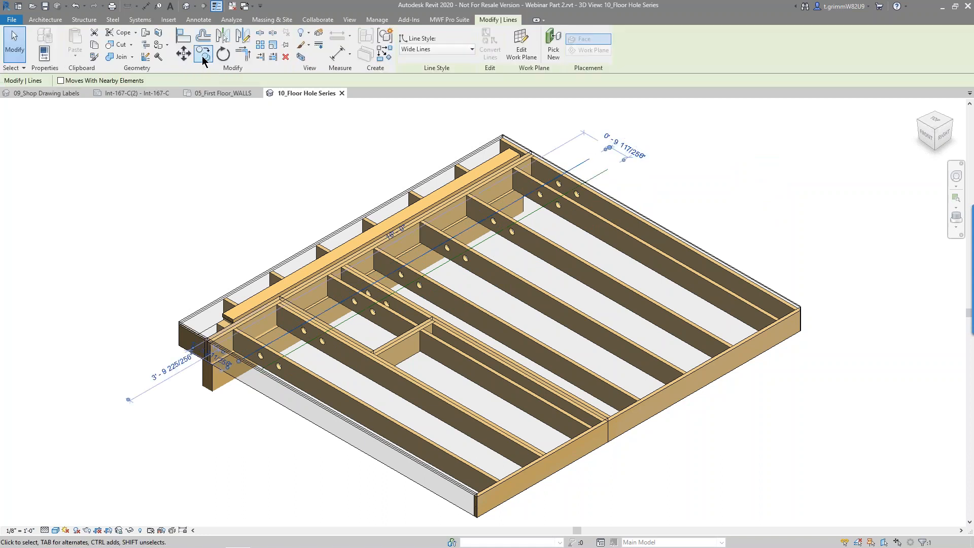
click(191, 59)
click(708, 165)
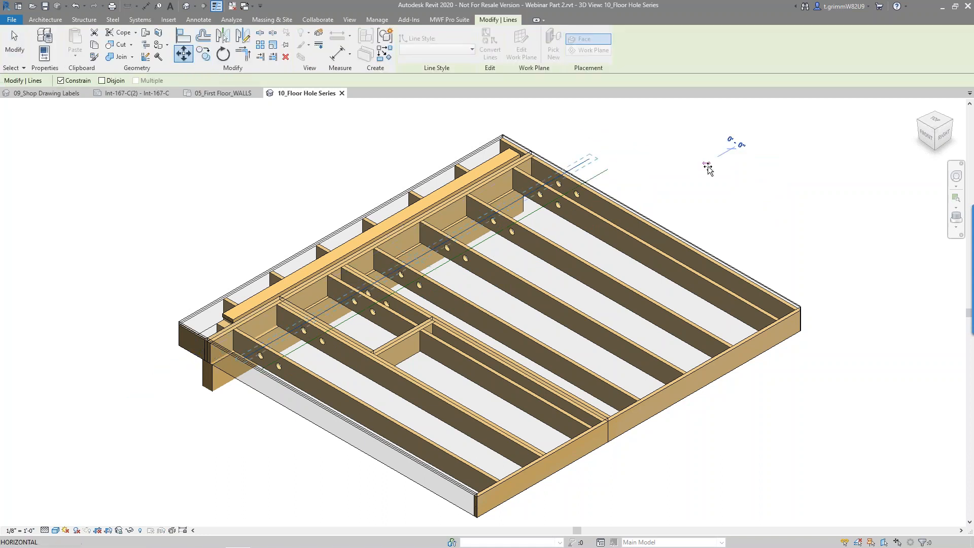
text(0 1)
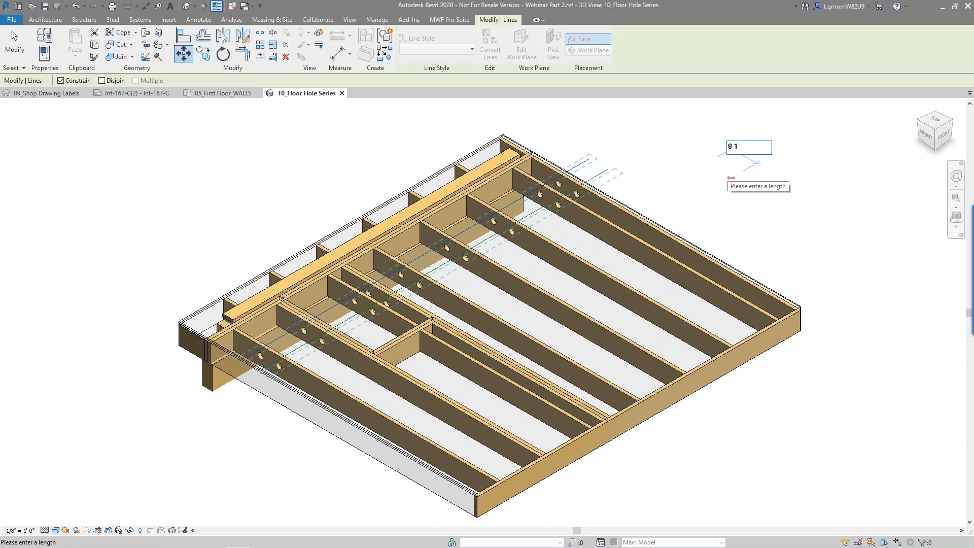
key(Return)
click(733, 196)
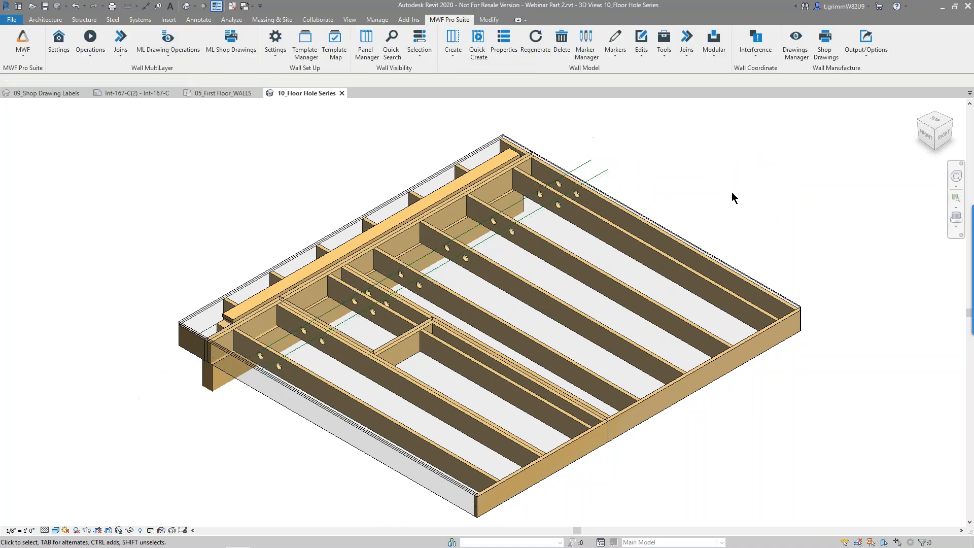
Switch MWF to the Floor module and set the hole series of both marker lines to 4 5/8" Round Hole.
click(24, 44)
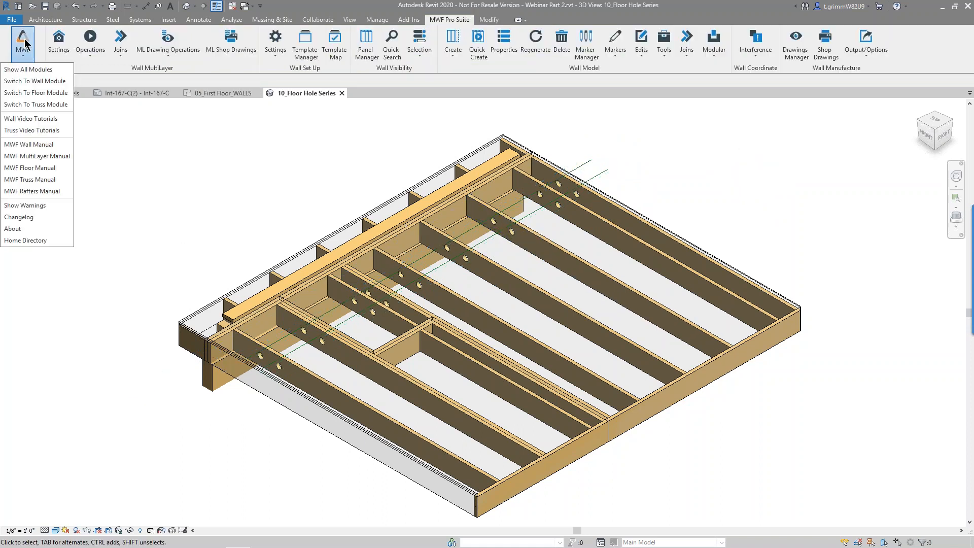
click(32, 93)
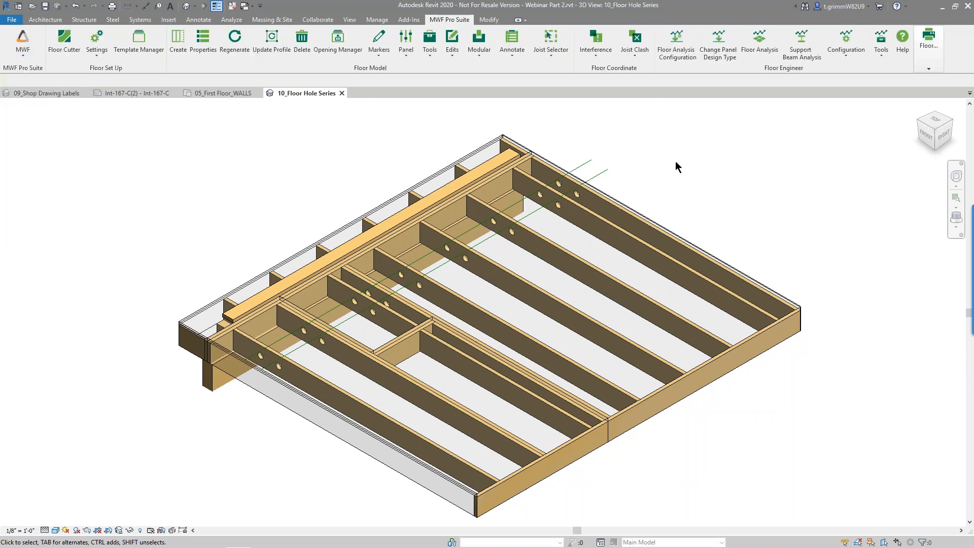
drag(643, 139, 590, 172)
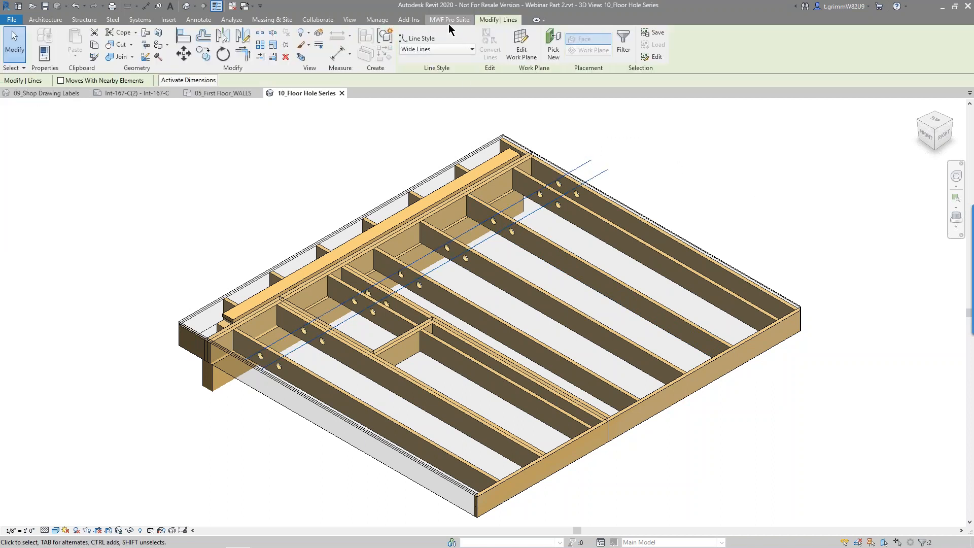
click(203, 45)
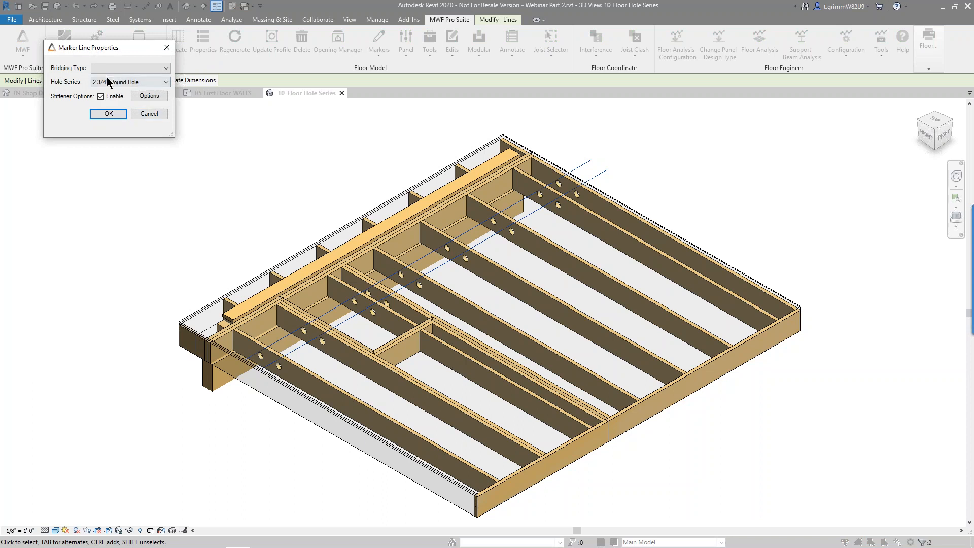
click(152, 84)
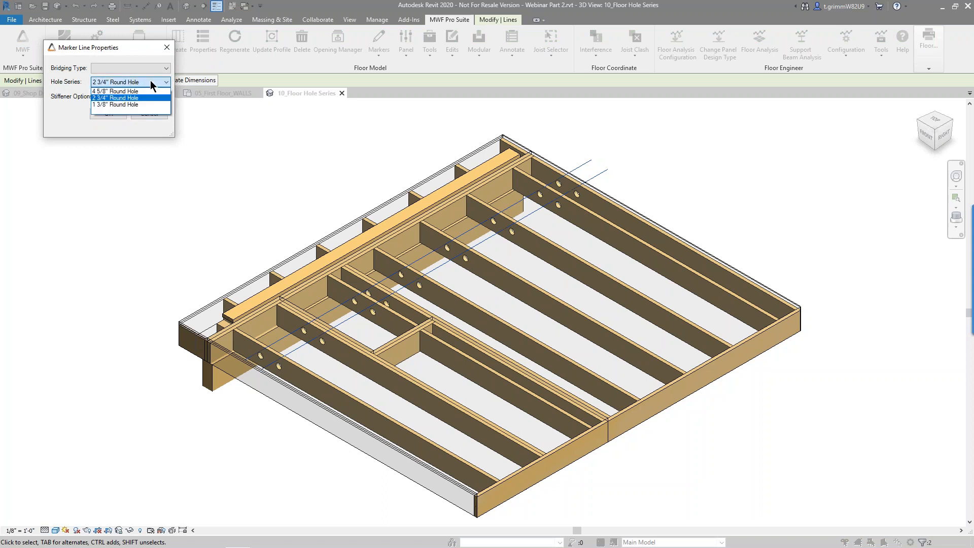
click(151, 91)
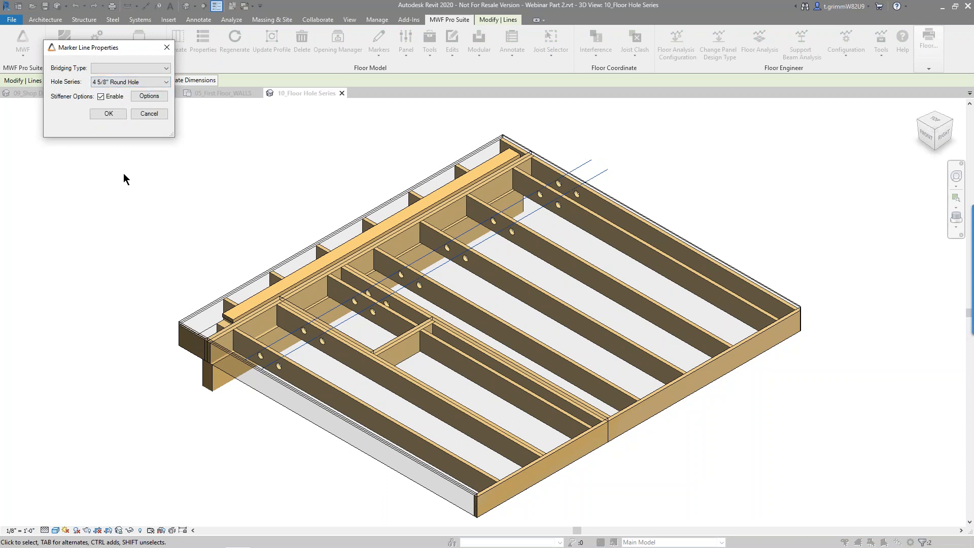
click(109, 113)
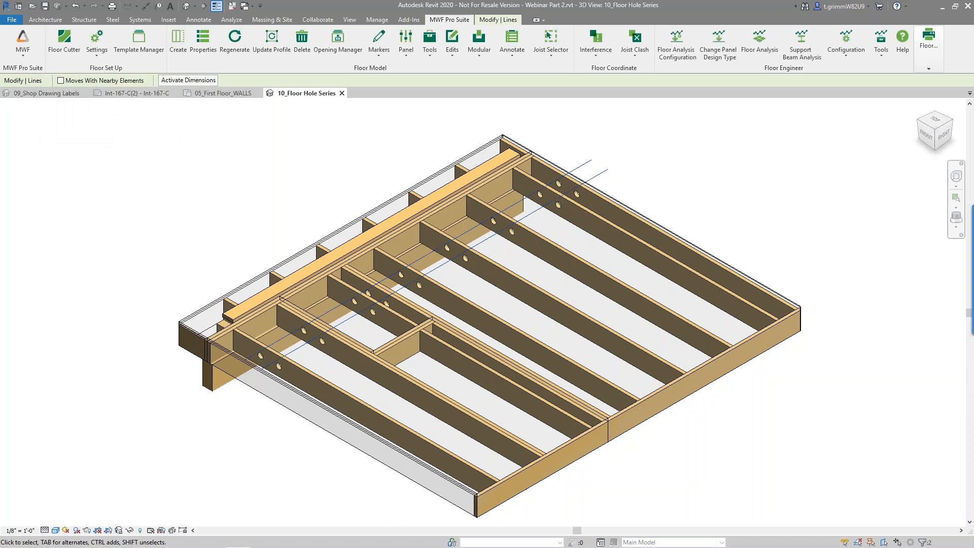
click(785, 448)
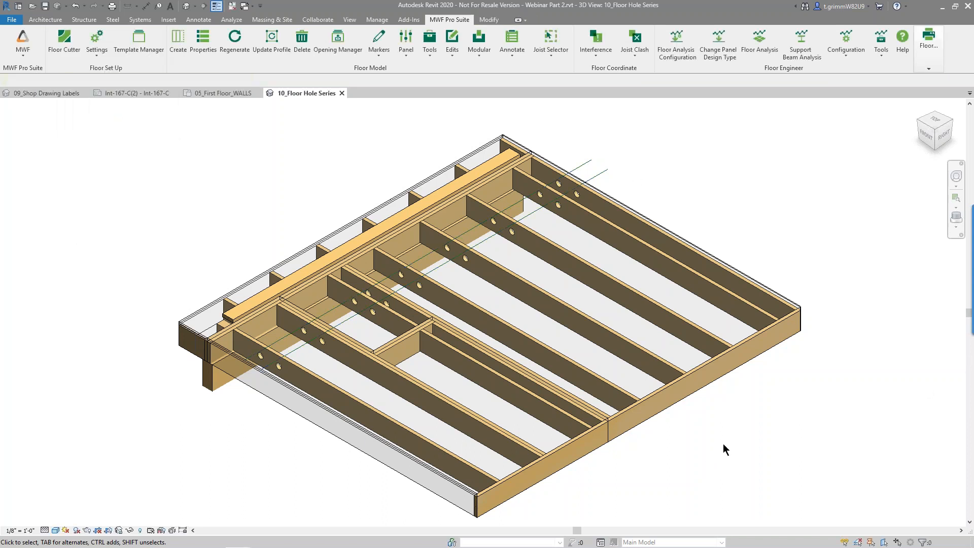
Regenerate the floor panels together so their framing follows the marker lines' hole series, and clear the selection.
drag(730, 433, 502, 390)
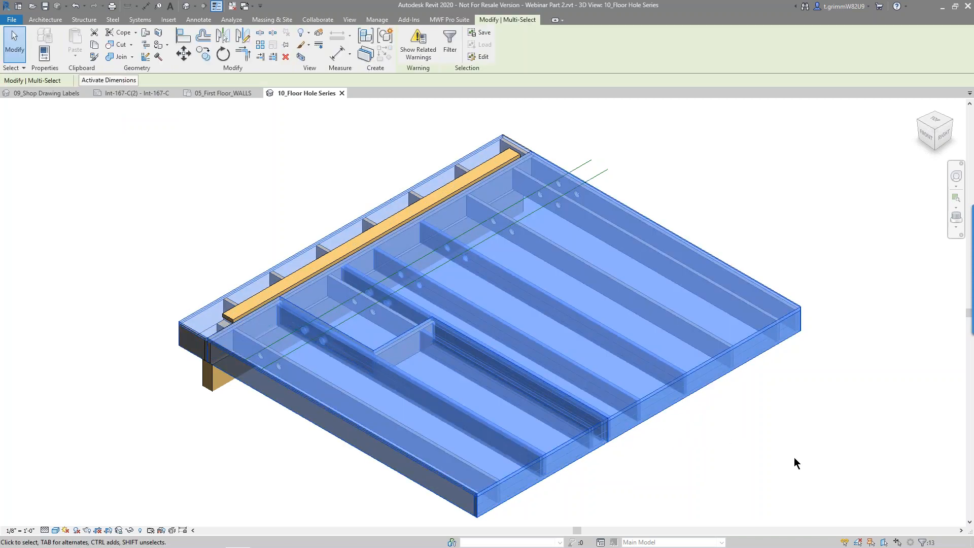
click(449, 20)
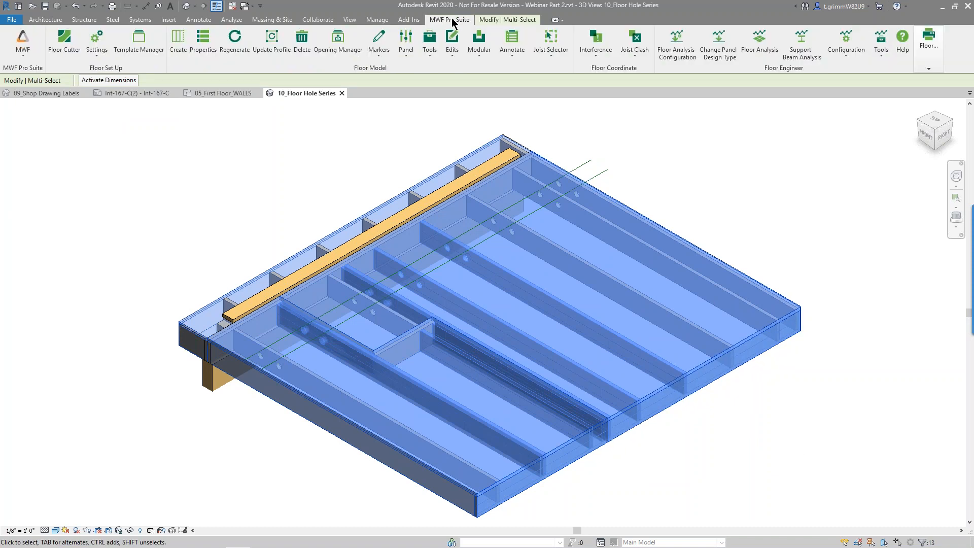
click(242, 44)
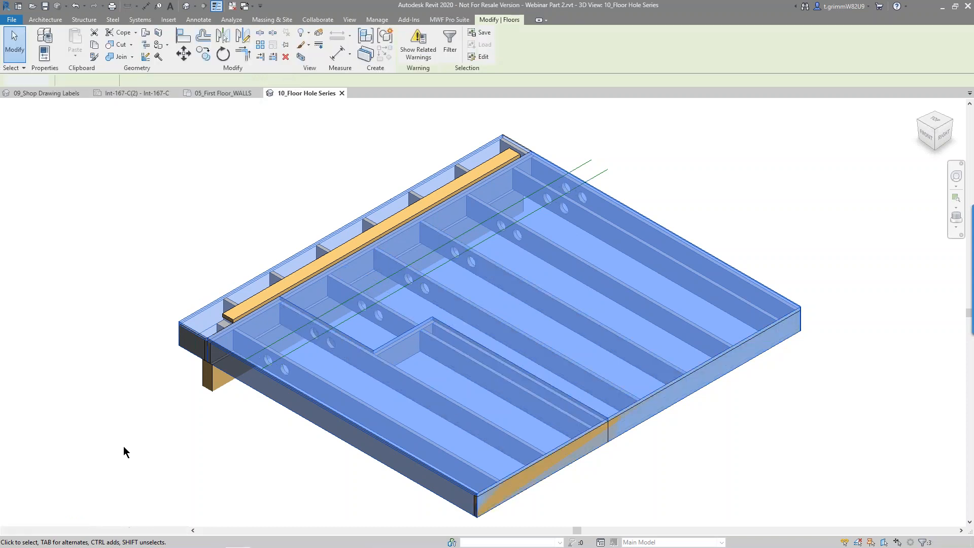
click(123, 446)
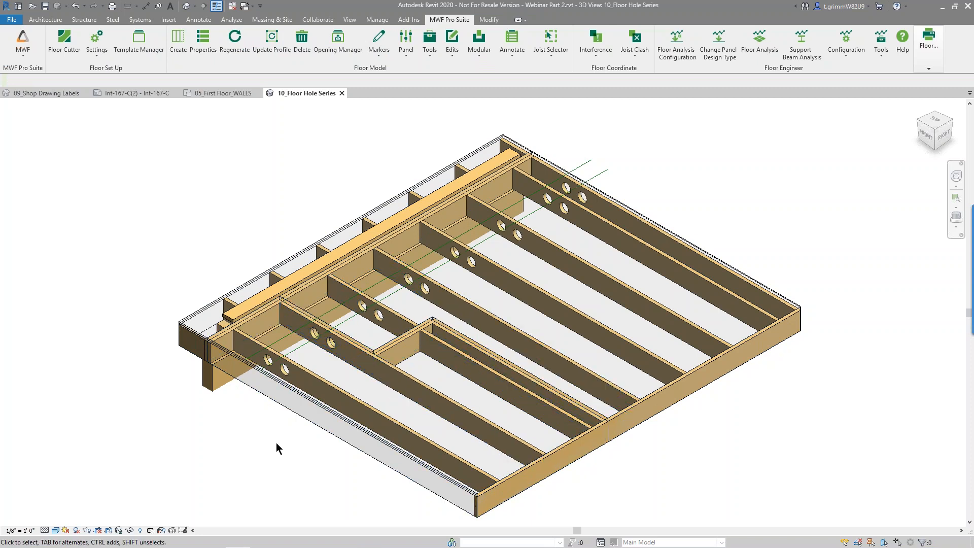
Undo the floor panel regeneration, redo it to compare the joists near the opening, and undo it again.
key(ctrl+z)
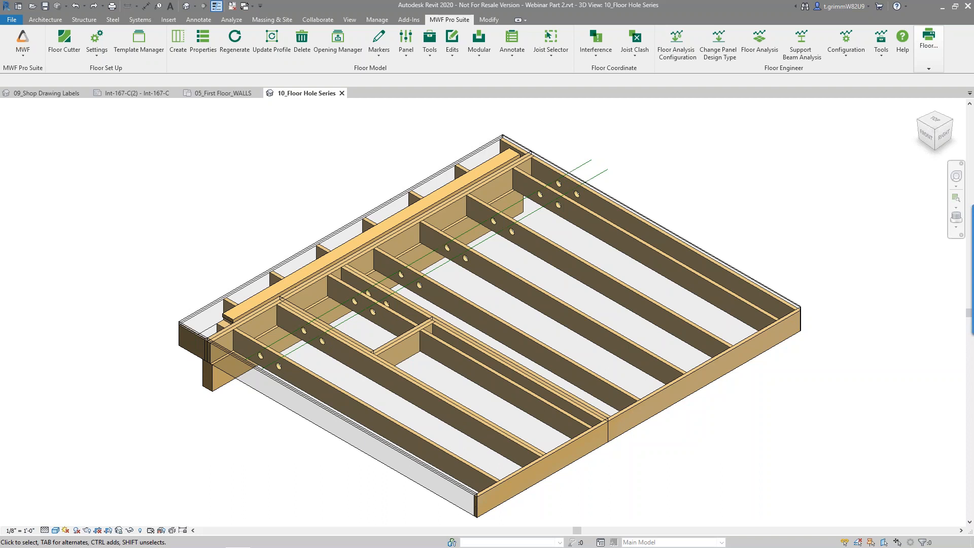
key(ctrl+y)
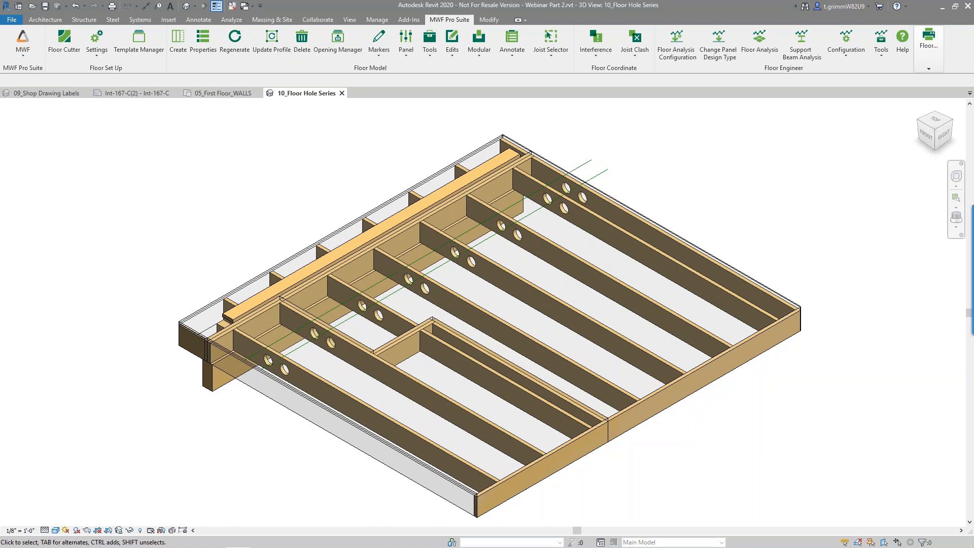
key(ctrl+z)
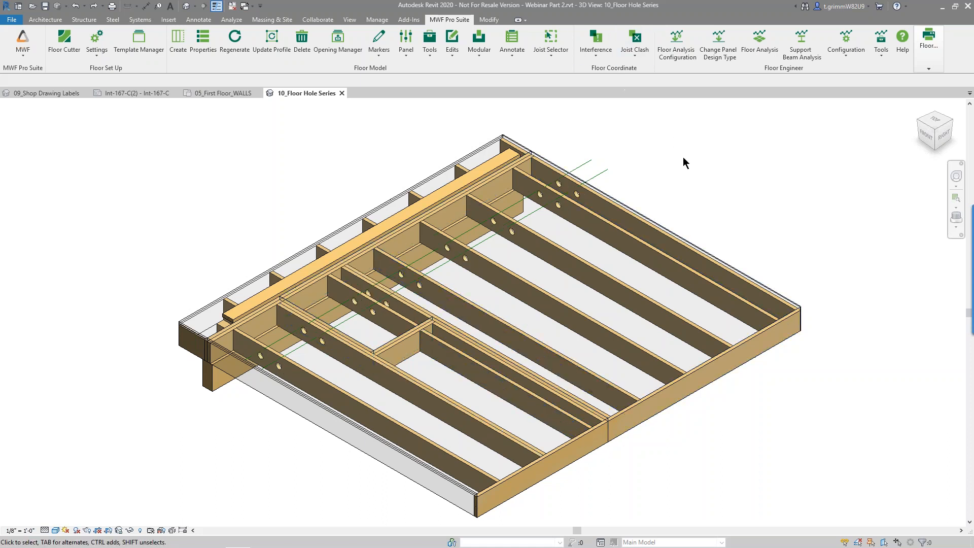
Try to regenerate the hole series with only the two marker lines selected, and clear the selection.
drag(643, 137, 589, 175)
click(445, 20)
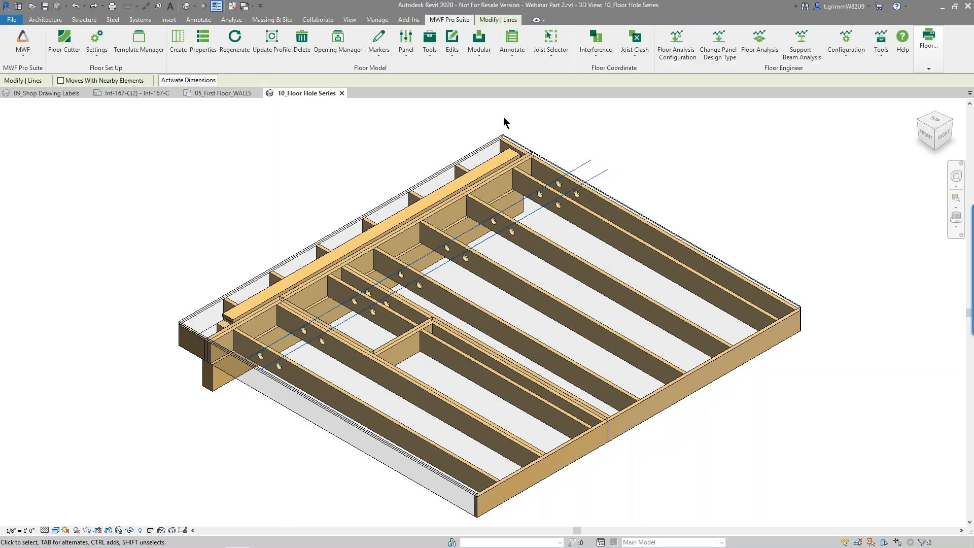
click(437, 57)
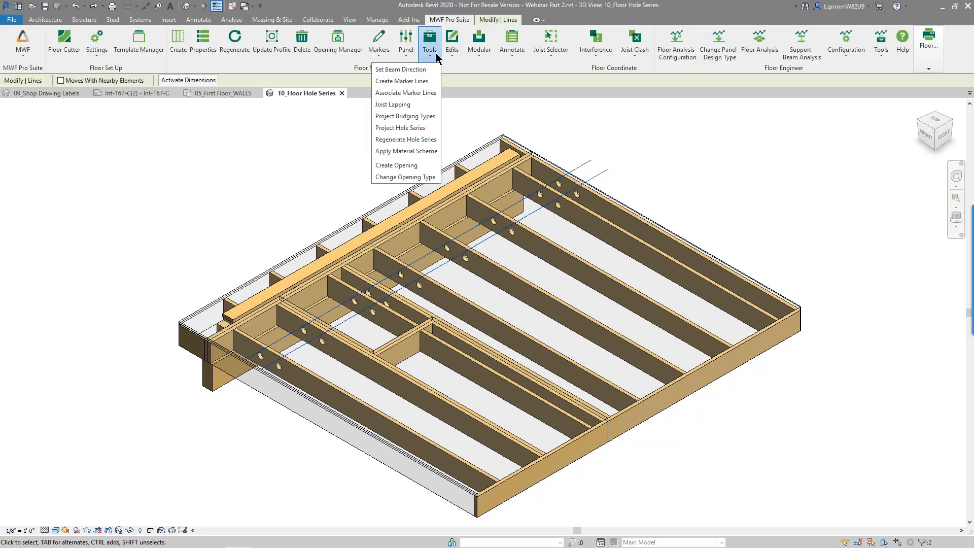
click(421, 139)
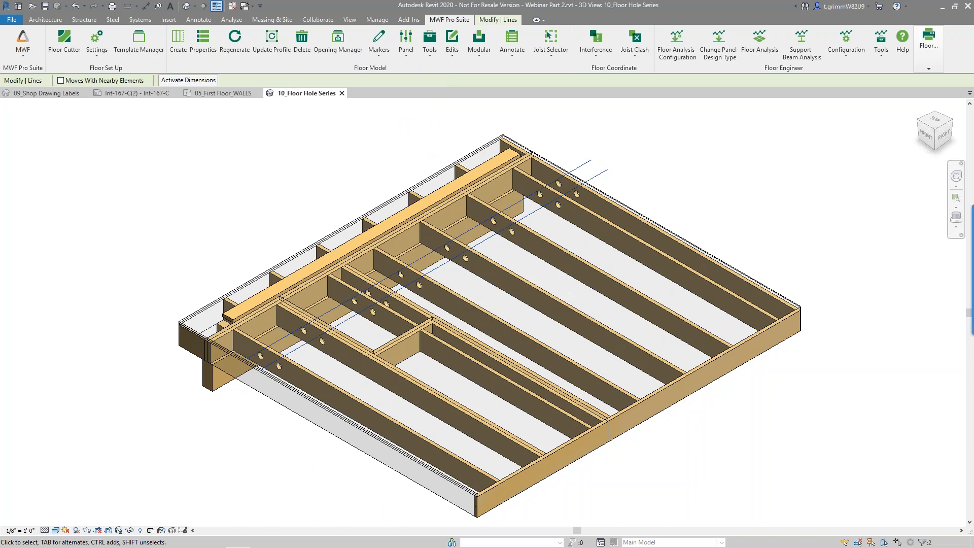
key(Escape)
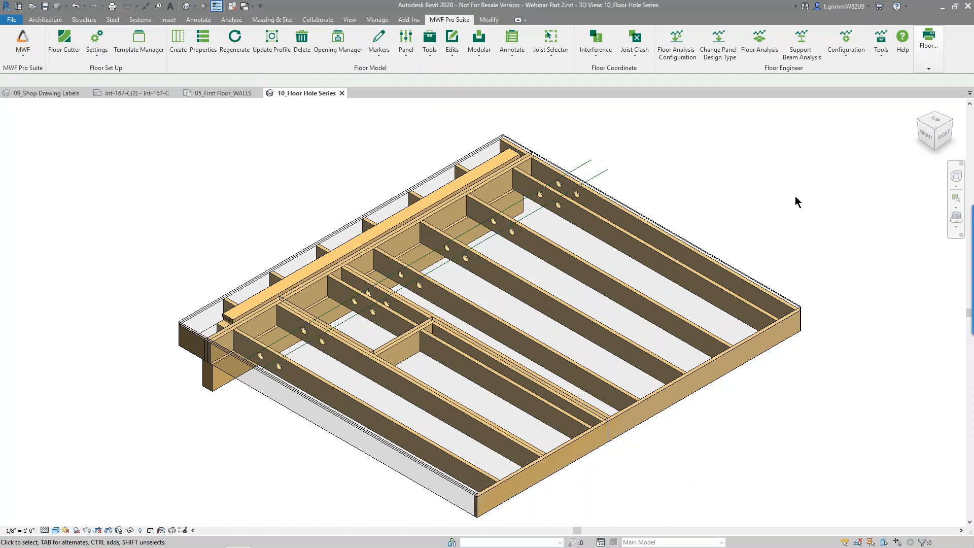
Regenerate only the hole series of the floor panels, and clear the selection.
drag(737, 420, 500, 401)
click(451, 19)
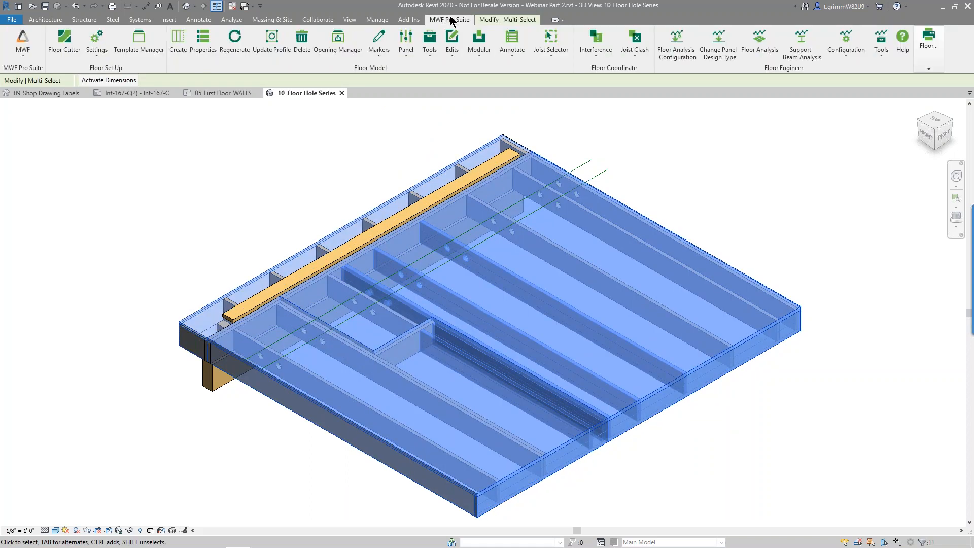
click(434, 57)
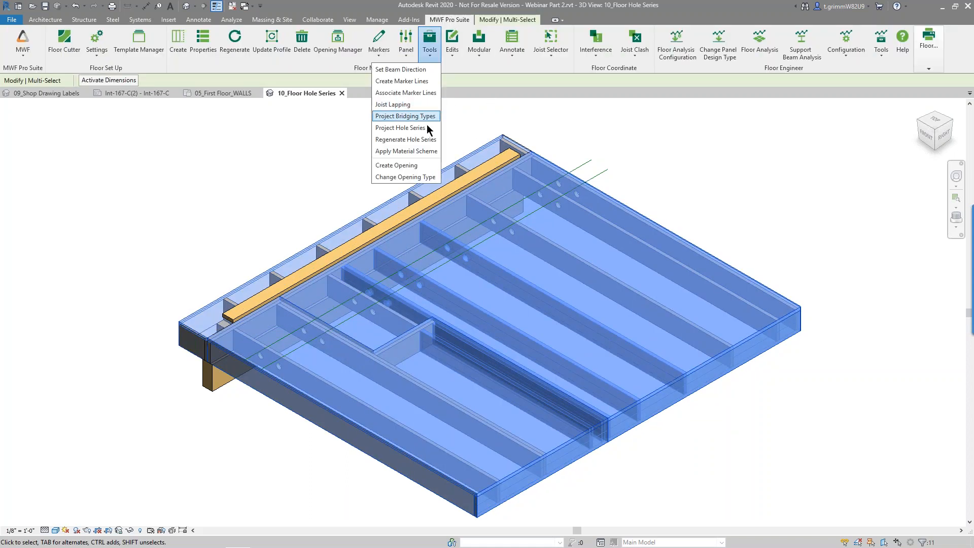
click(425, 143)
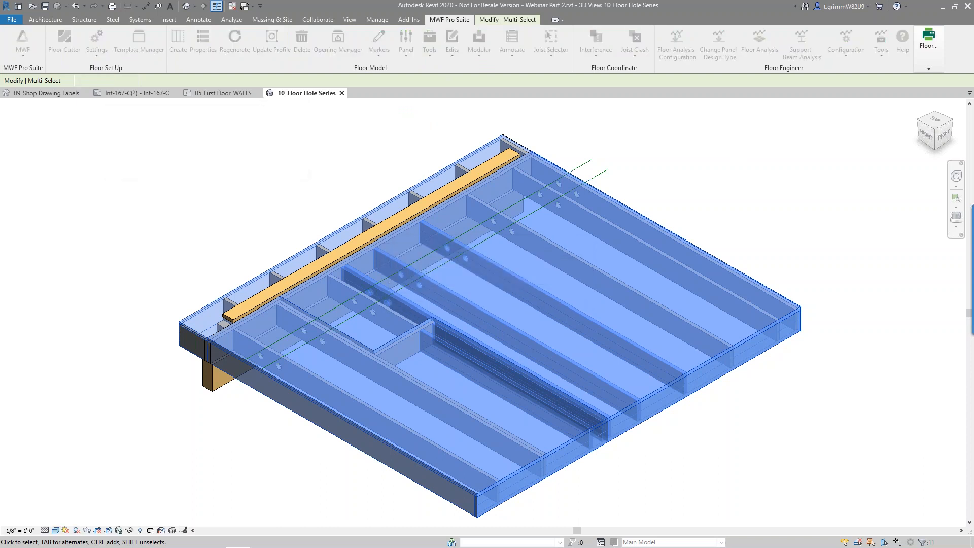
click(736, 151)
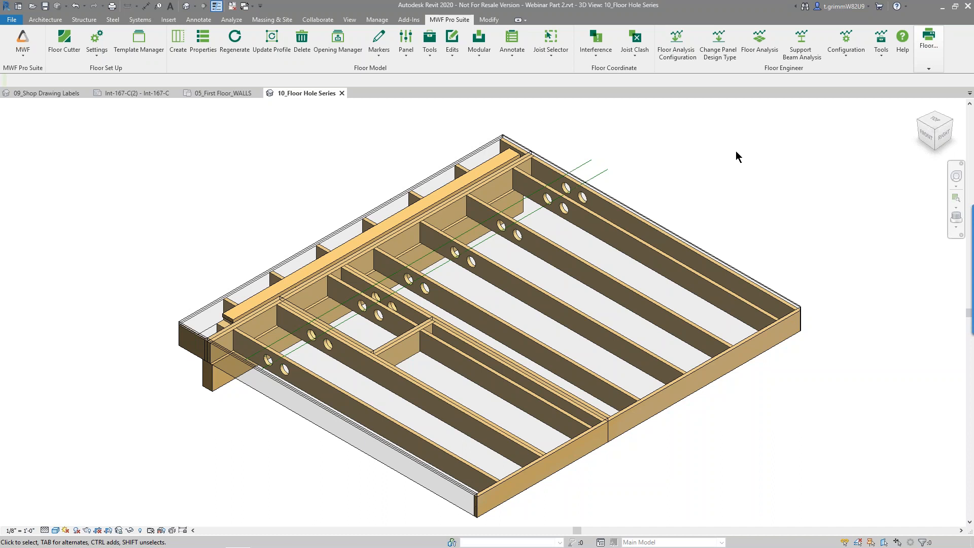
Switch to Chrome and look over the knowledge base categories and promoted articles in the StrucSoft Help Center.
click(943, 8)
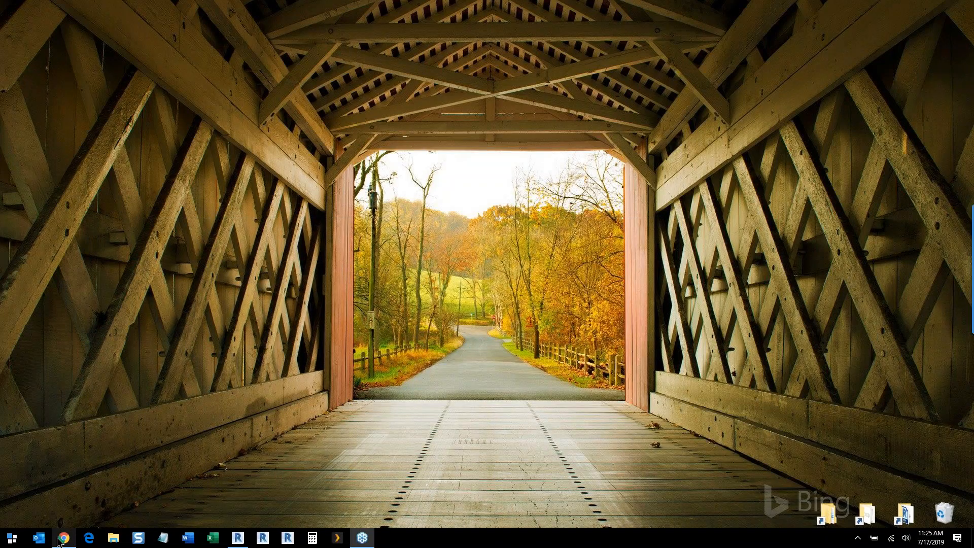
click(62, 539)
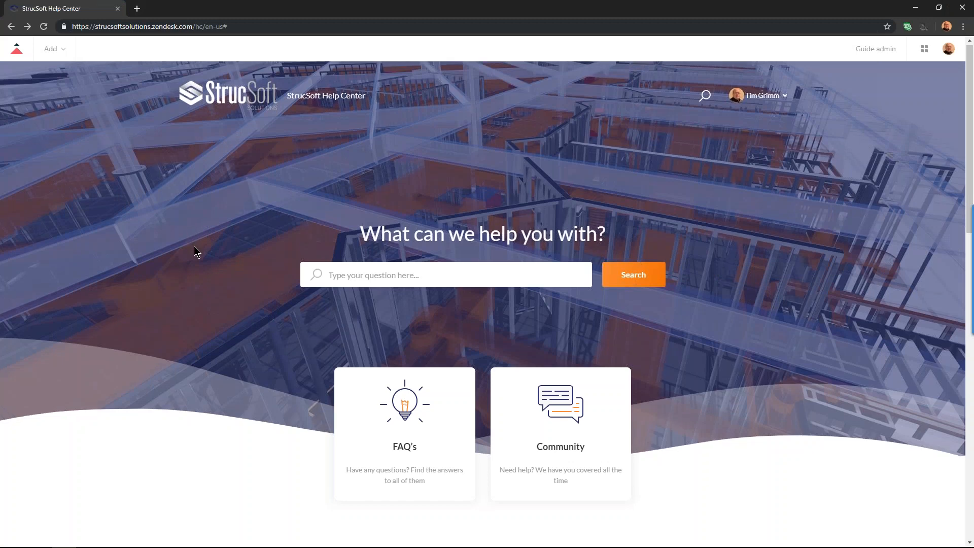
scroll(194, 246, down, 8)
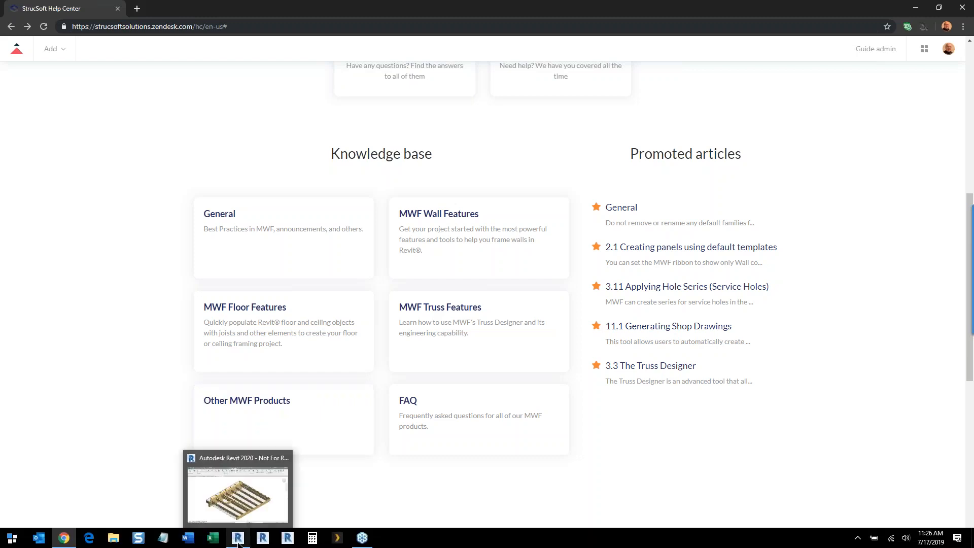
Switch back to Revit, open the MWF Floor Manual, examine its table of contents, and close it.
click(239, 539)
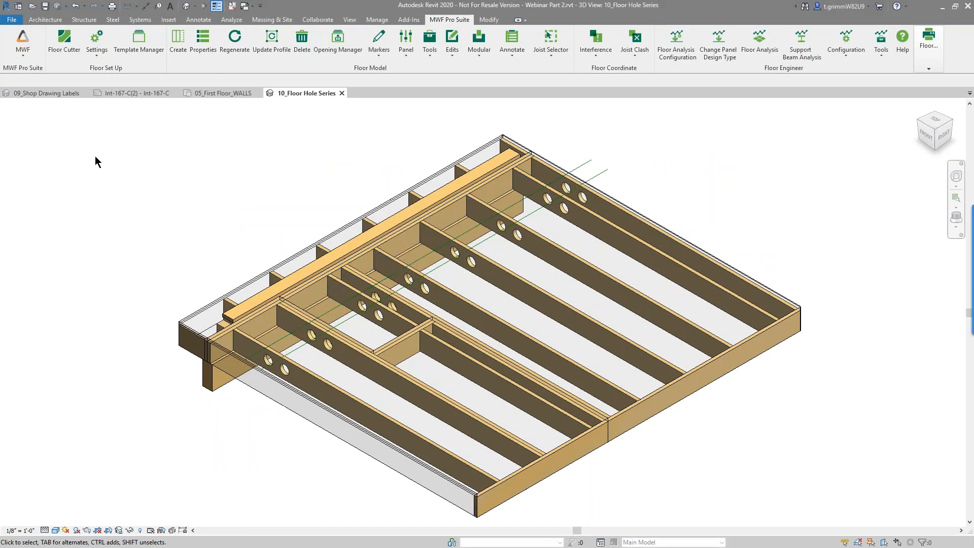
click(26, 48)
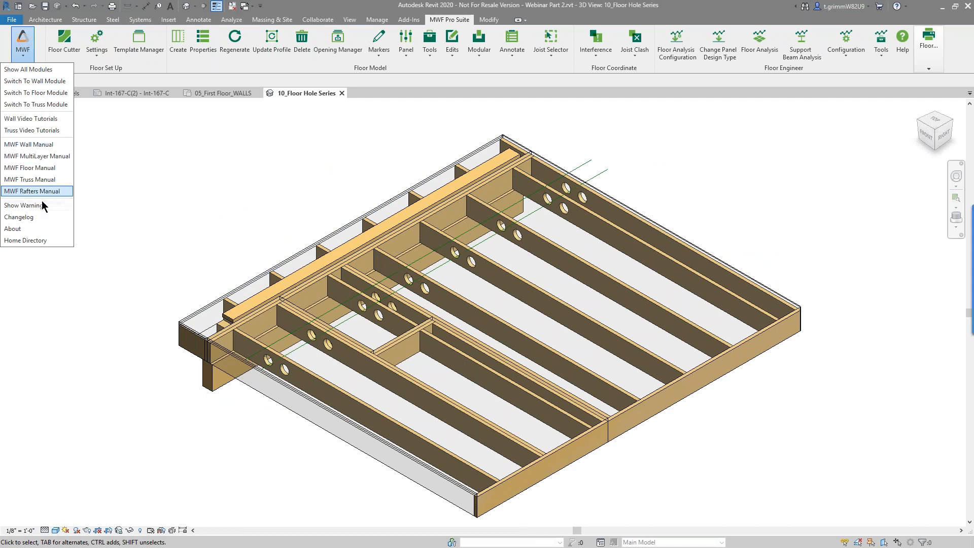
click(35, 170)
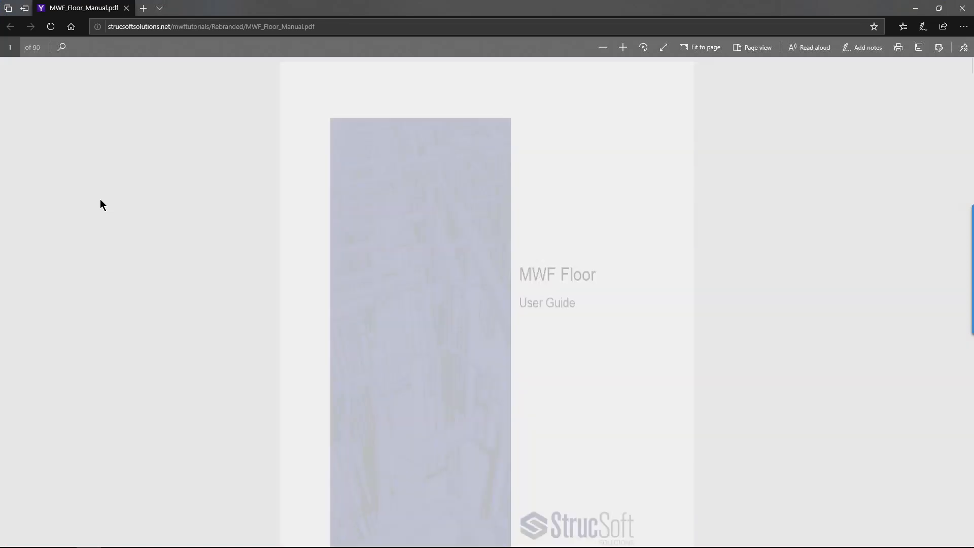
scroll(272, 445, down, 15)
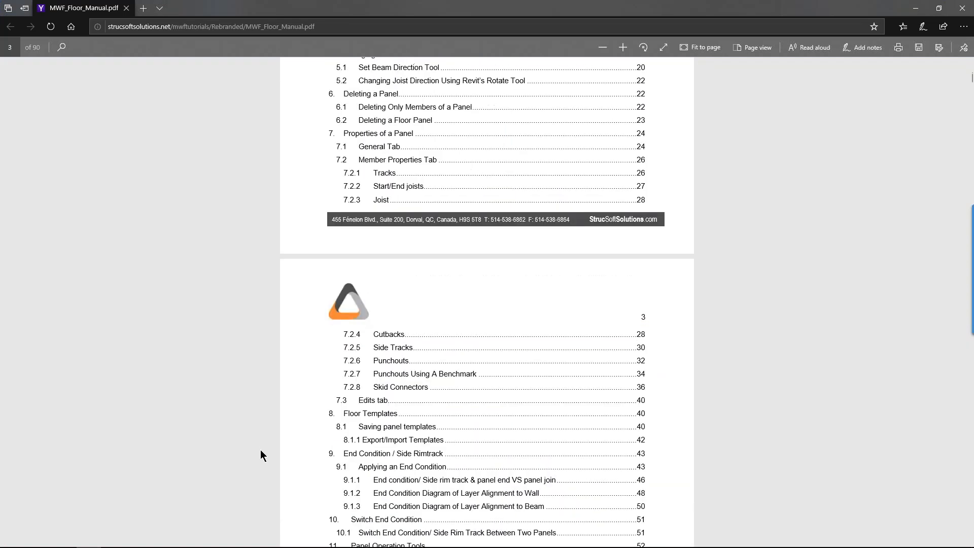
scroll(260, 450, down, 3)
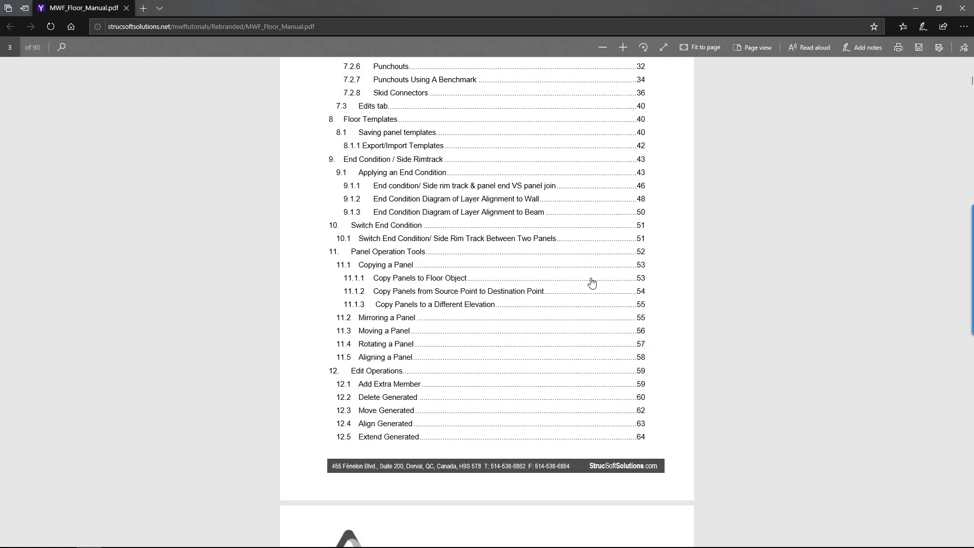
click(965, 14)
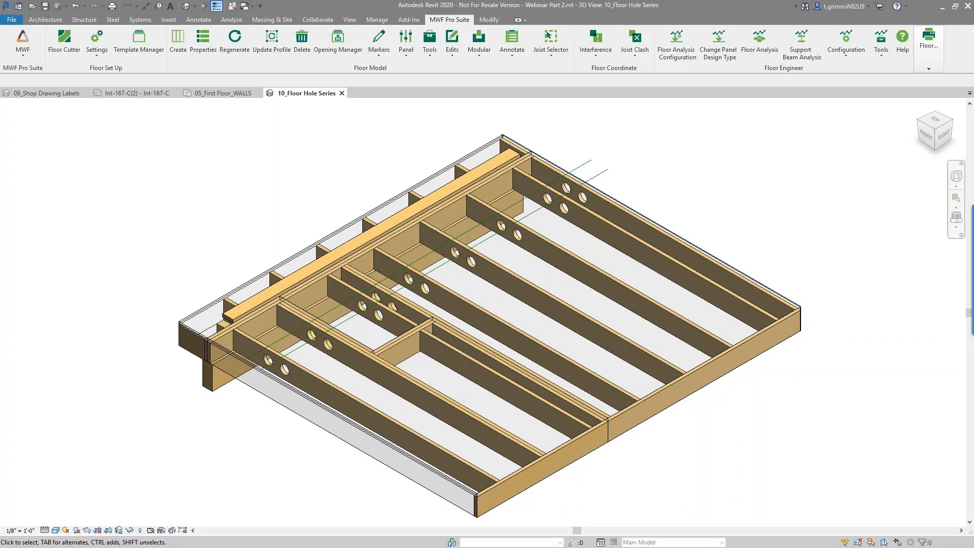
Return to the StrucSoft Help Center in Chrome and open the MWF Floor Features category of the knowledge base.
click(942, 7)
scroll(836, 271, up, 8)
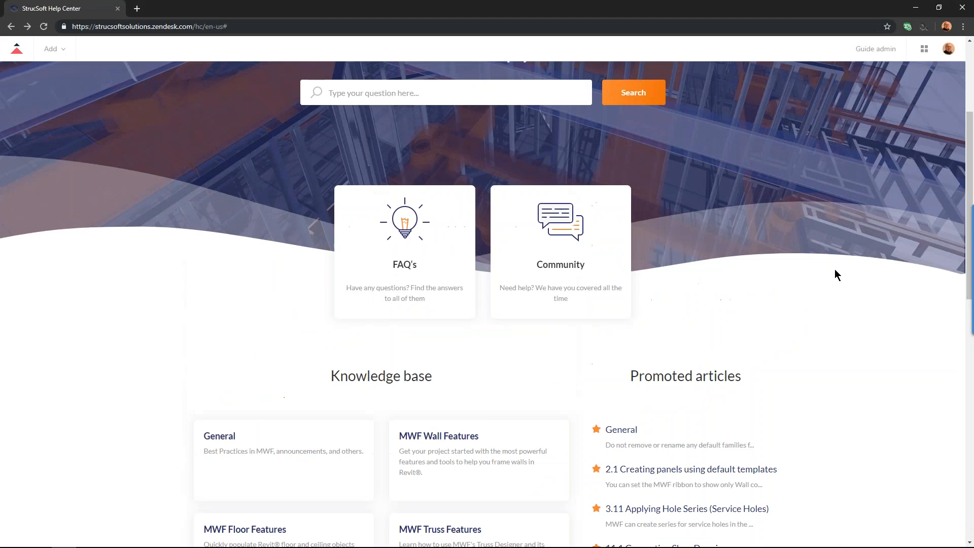
scroll(820, 281, down, 8)
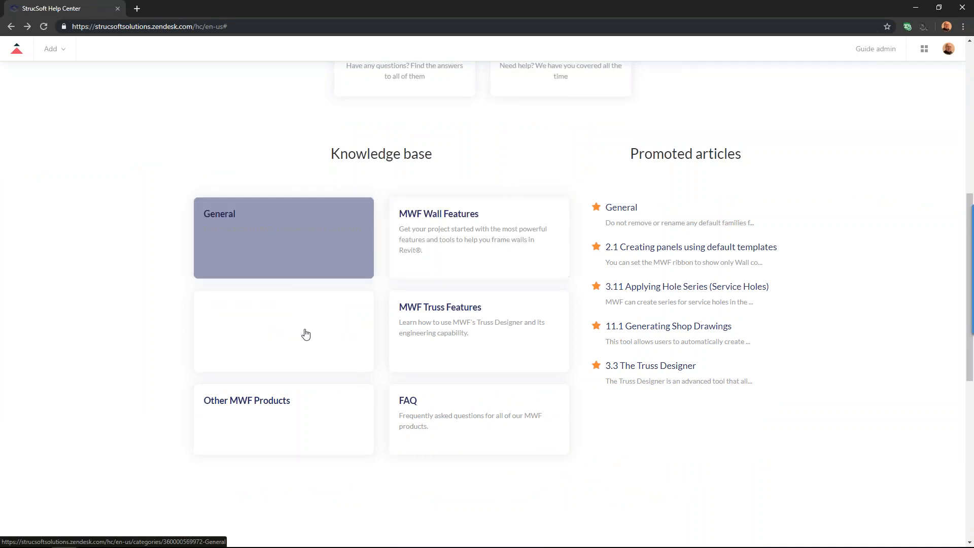
click(262, 316)
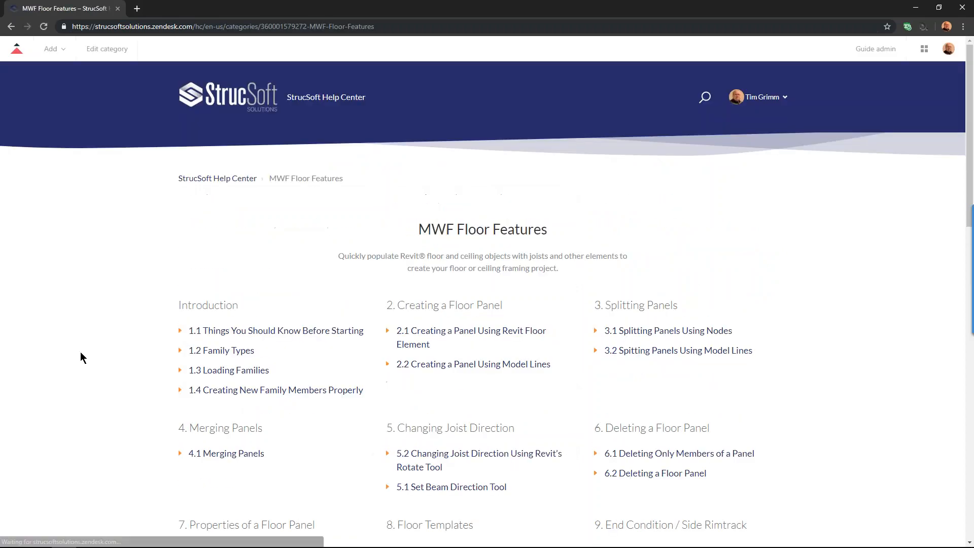
Open the 4.1 Merging Panels article and read through its instructions and illustrations.
click(220, 455)
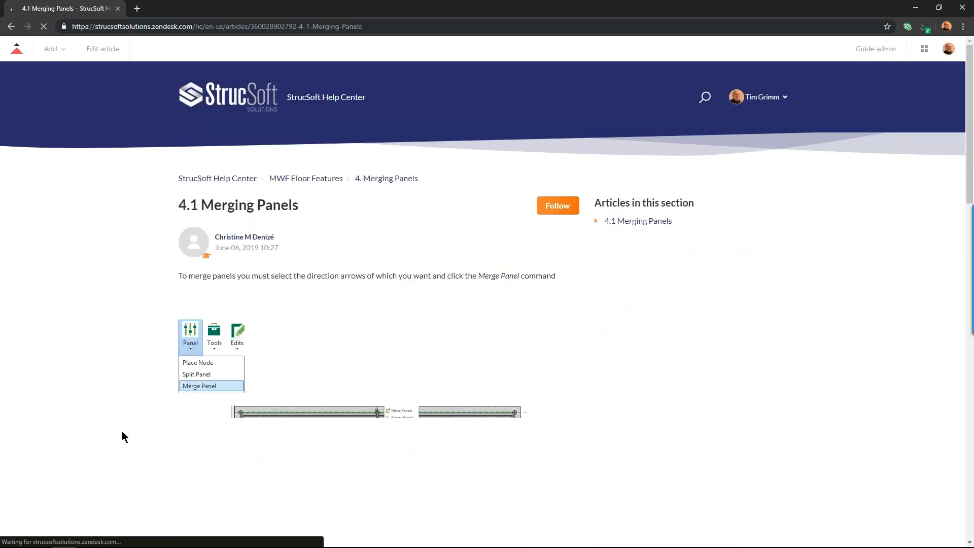
scroll(109, 426, down, 4)
scroll(108, 425, down, 14)
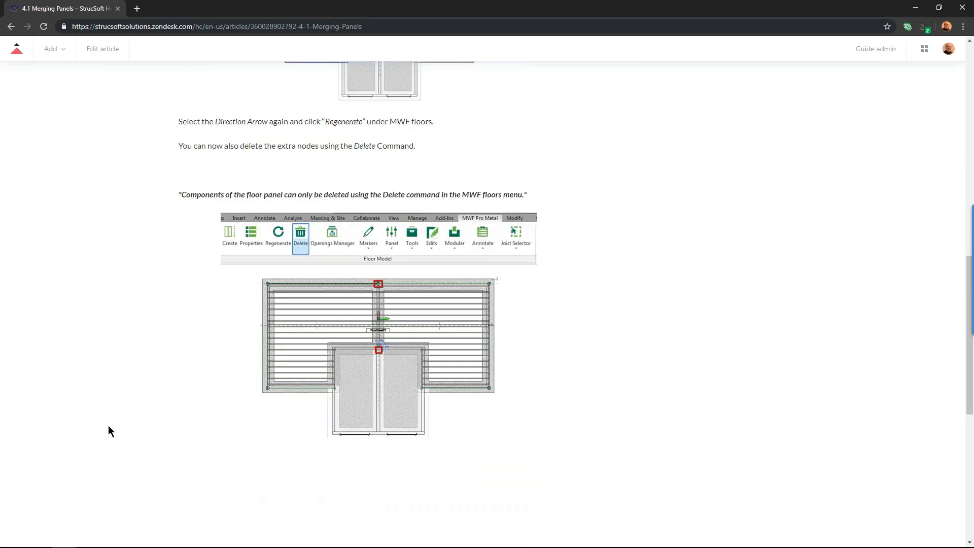
scroll(108, 426, up, 5)
scroll(108, 425, up, 13)
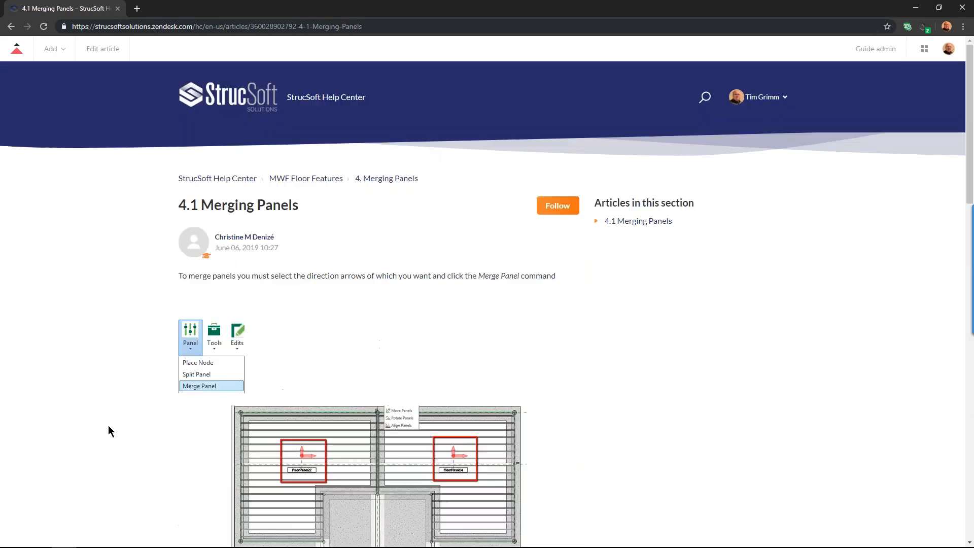
Return to the Help Center home page and search it for "hole series".
click(251, 108)
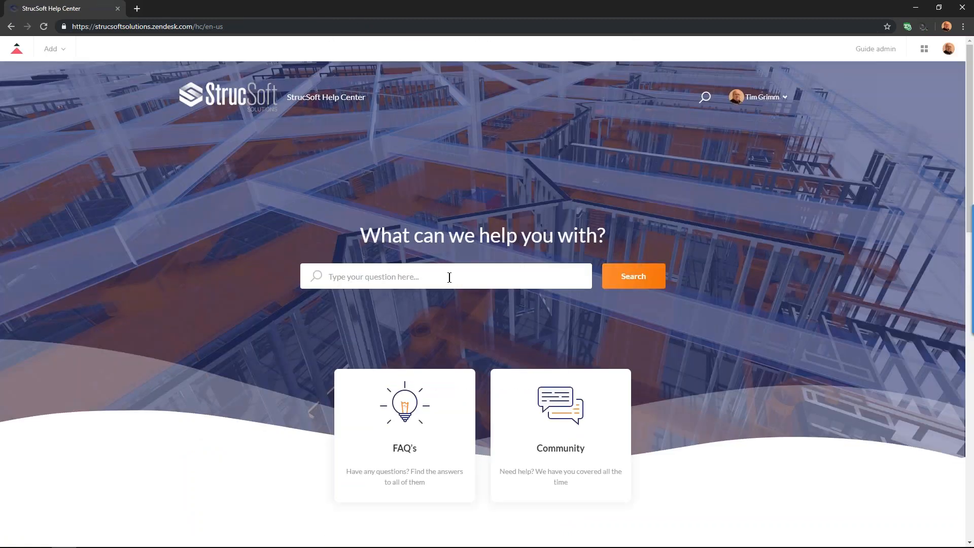
text(hole ser)
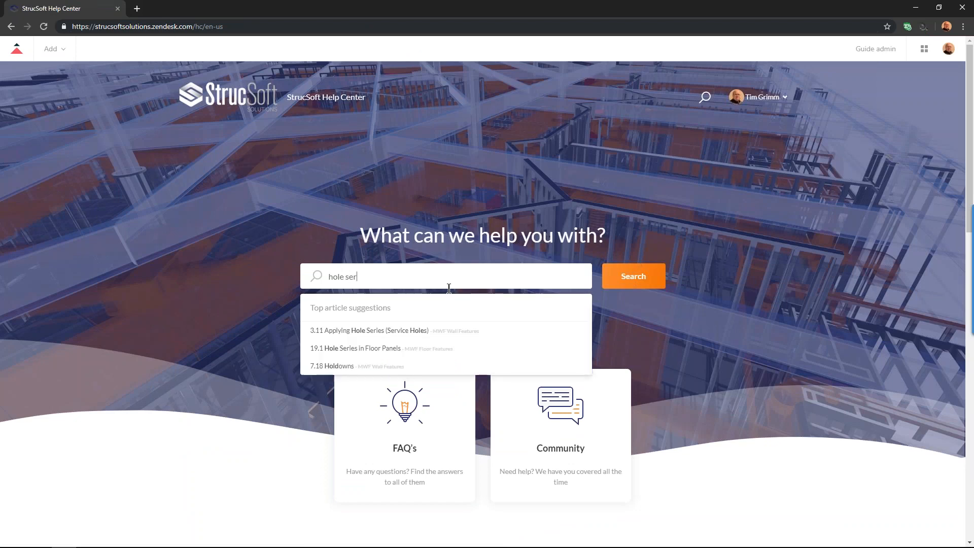
text(ies)
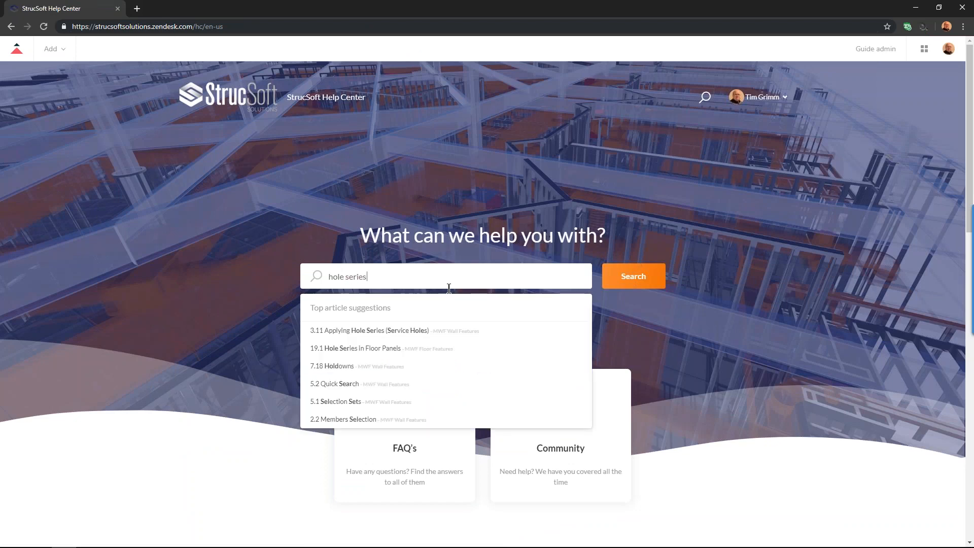
key(Return)
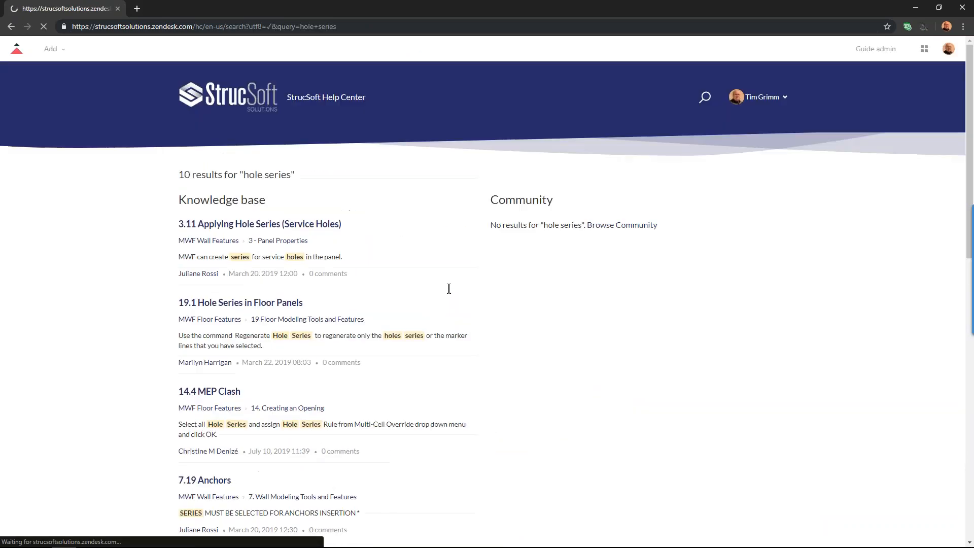
Open the 19.1 Hole Series in Floor Panels article from the search results and look through its instructions.
click(286, 304)
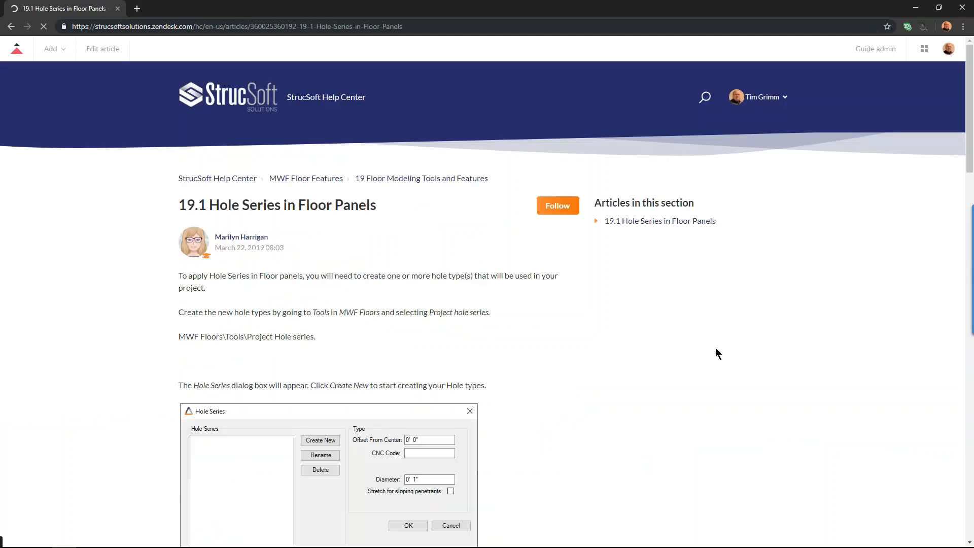
scroll(751, 357, down, 12)
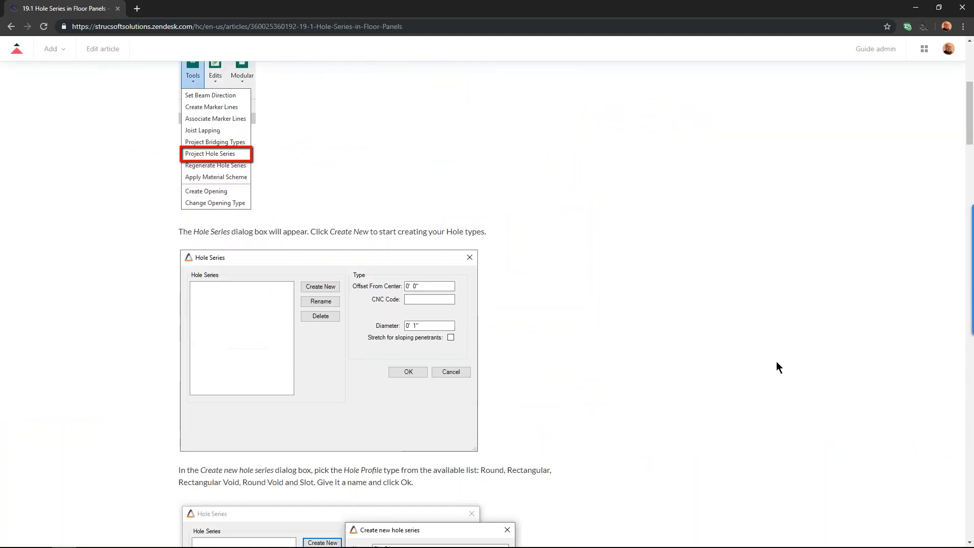
scroll(777, 361, down, 4)
scroll(776, 361, up, 8)
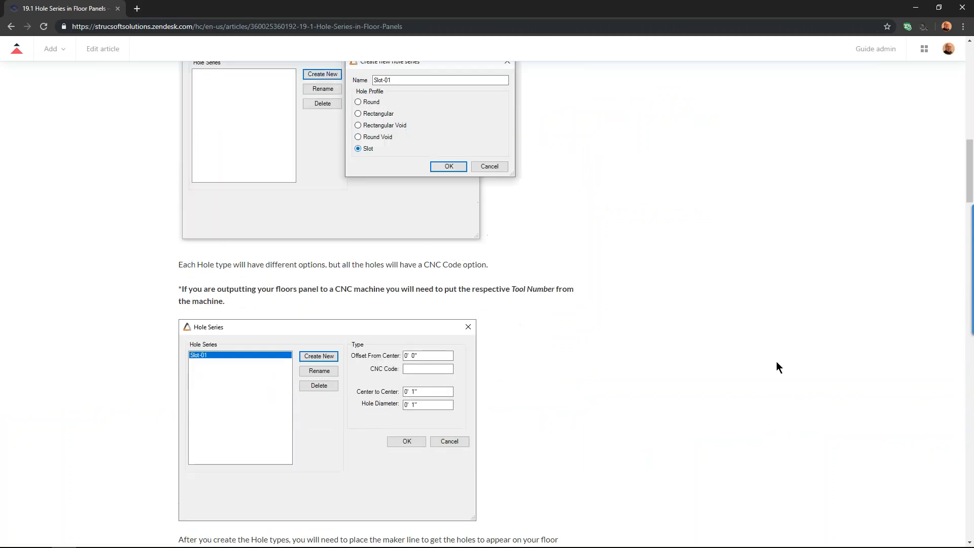
scroll(777, 363, up, 8)
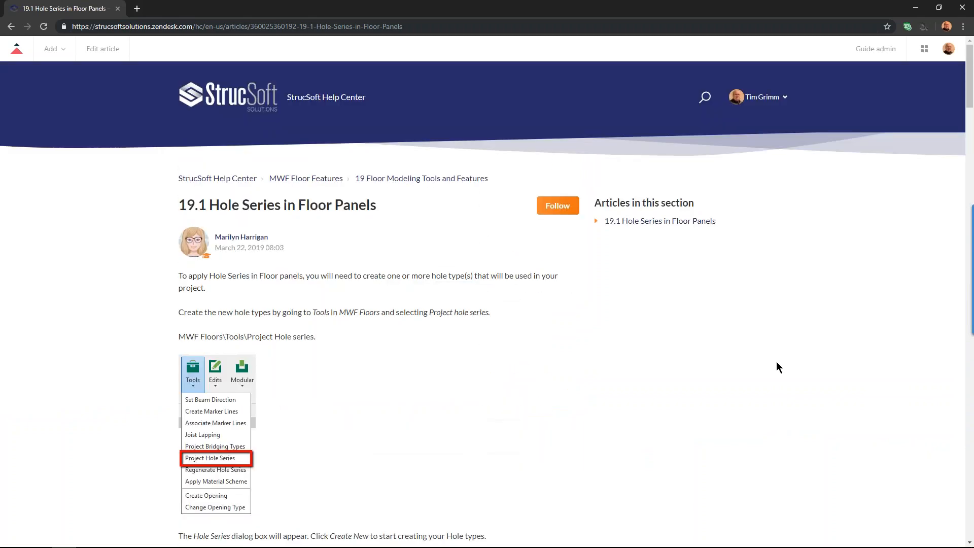
Go back to the Help Center home page, open the FAQ category, and view the article "How do I customize my Help Center?".
click(252, 105)
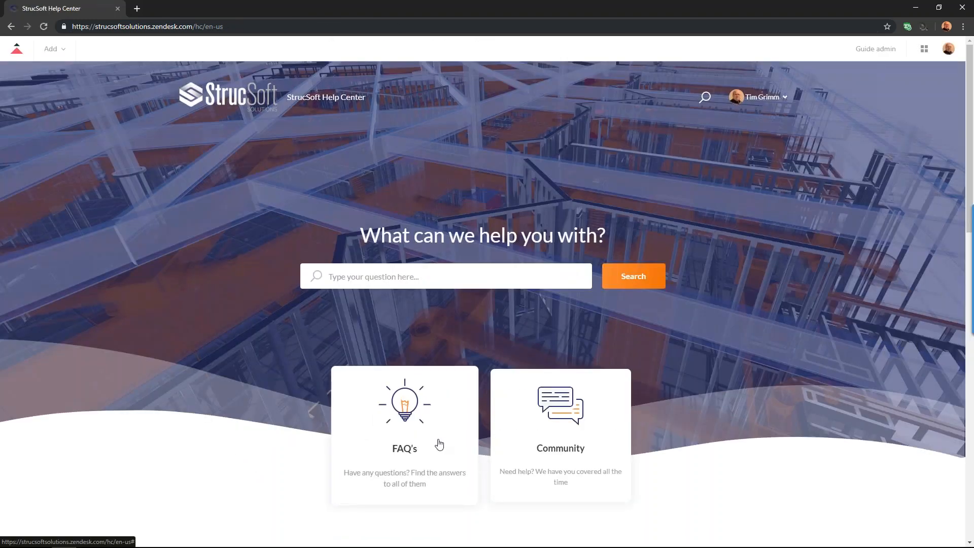
scroll(439, 444, down, 10)
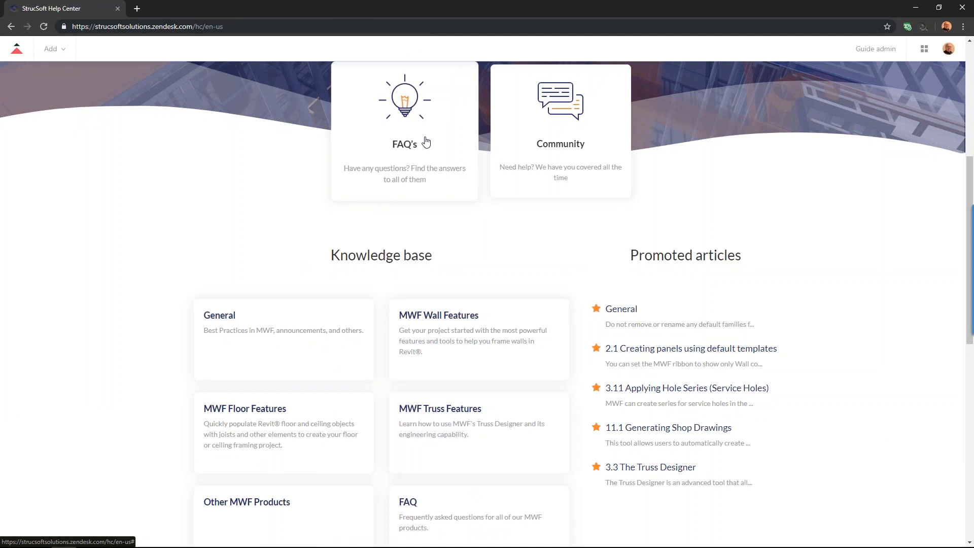
click(510, 316)
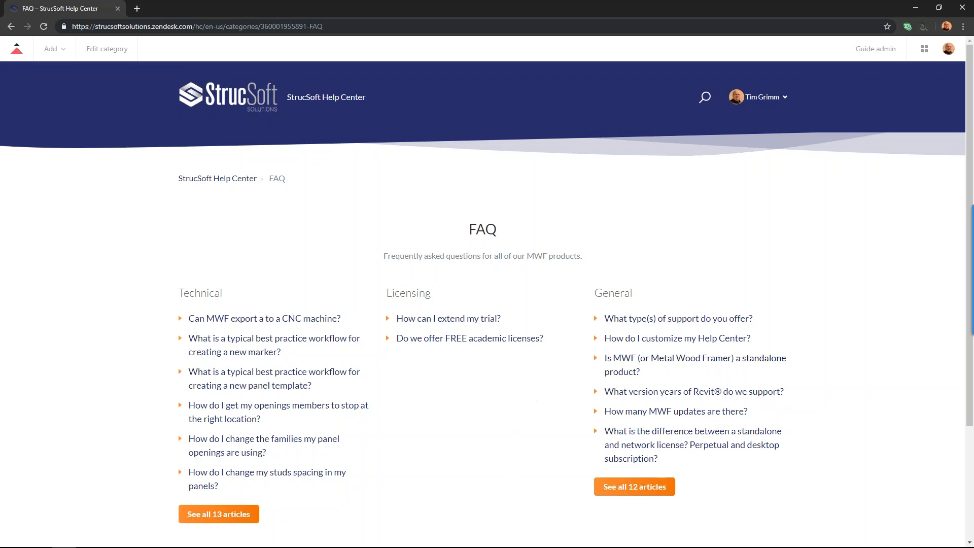
click(692, 338)
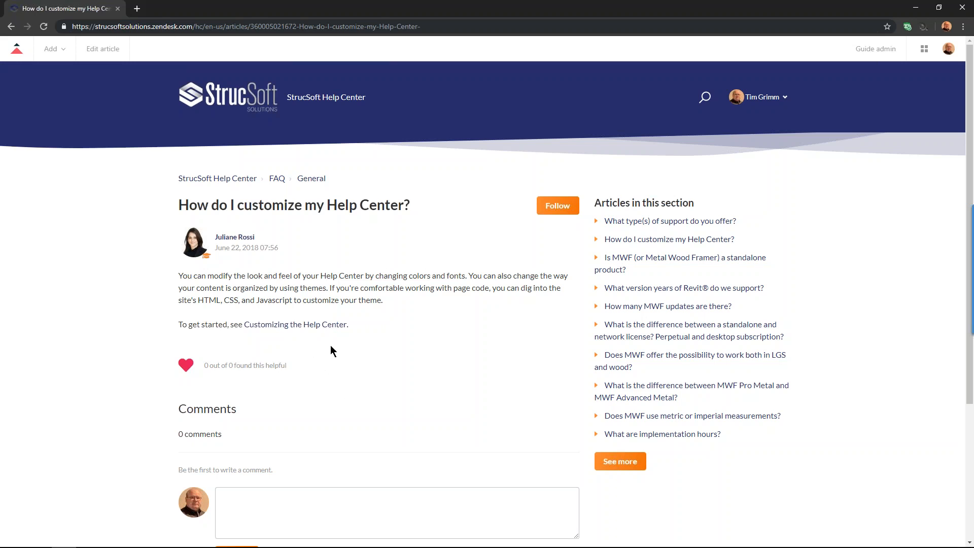
From the Help Center home page, open the General category and view its General and Model Clean Up best-practice articles.
click(236, 105)
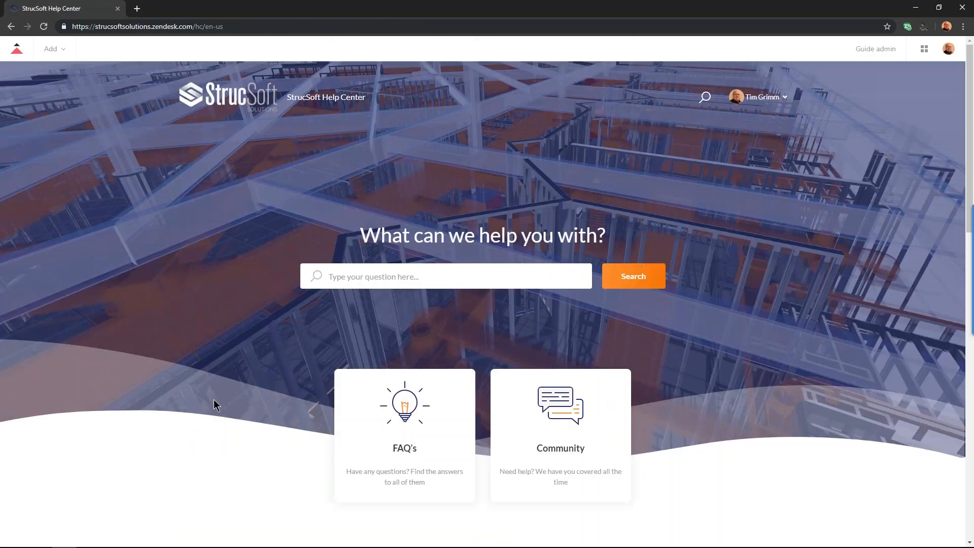
scroll(136, 386, down, 8)
scroll(130, 384, up, 1)
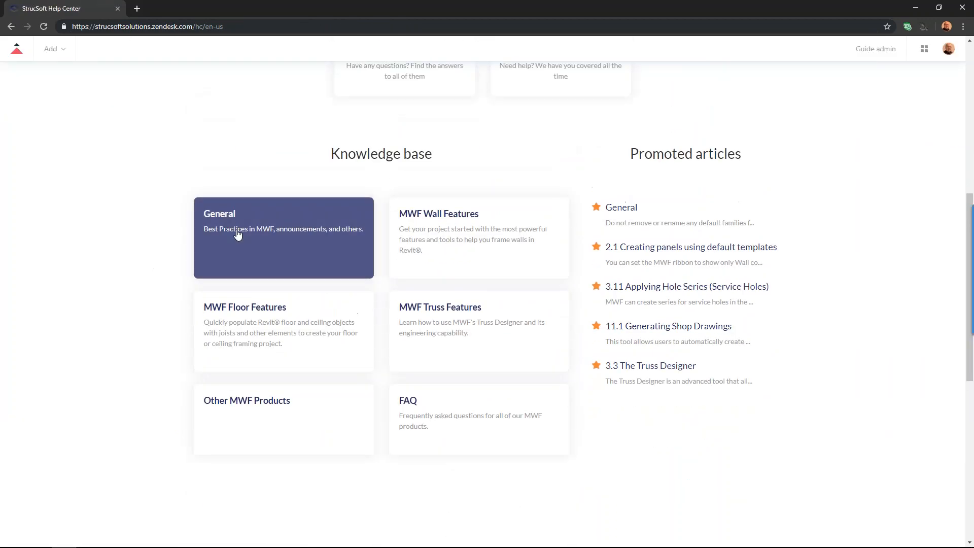
click(247, 235)
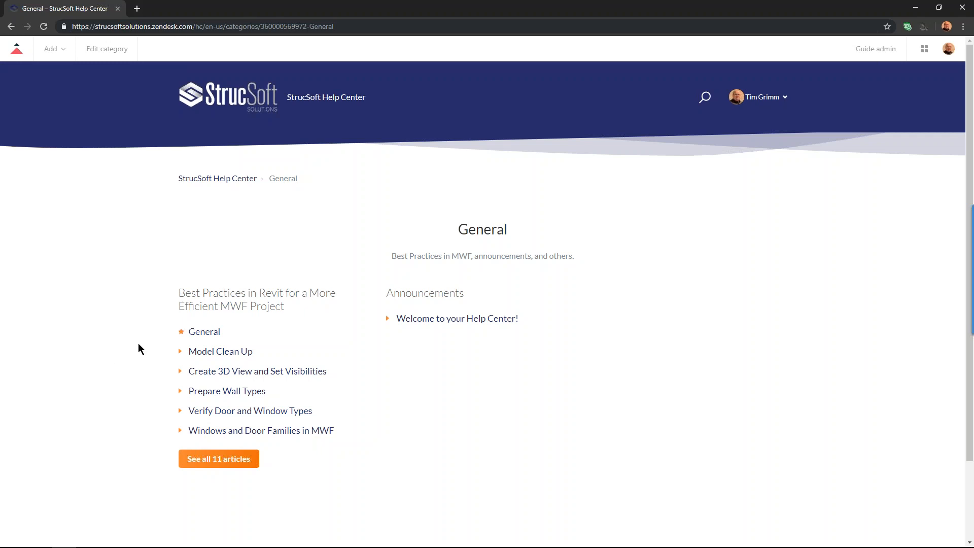
click(202, 333)
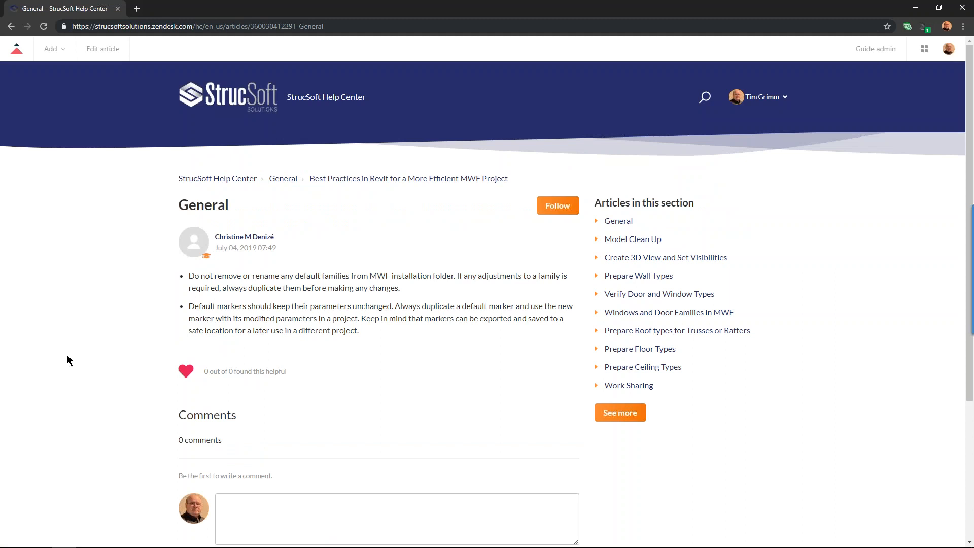
click(655, 240)
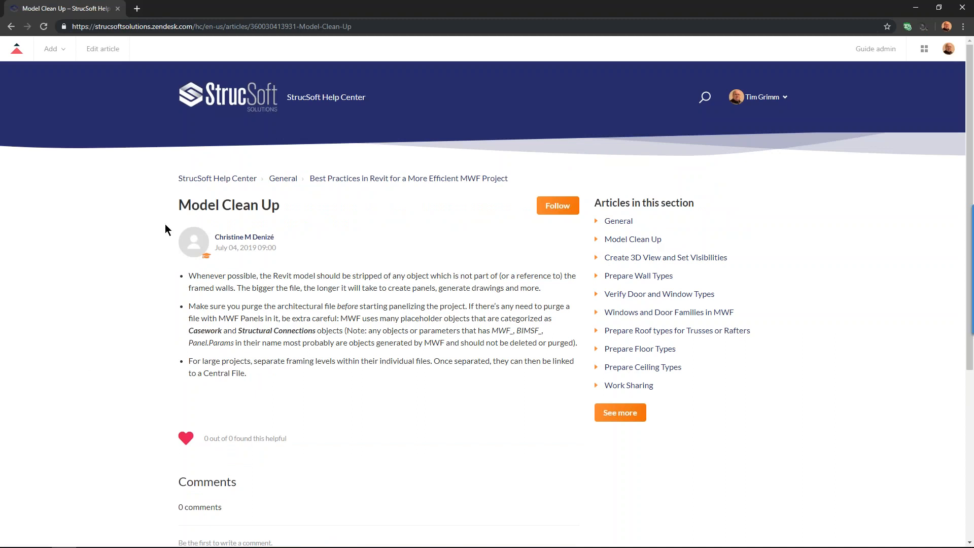
In the community's General Discussion topic, view the new post form and the comment editor of the "Feature a post" post.
click(233, 107)
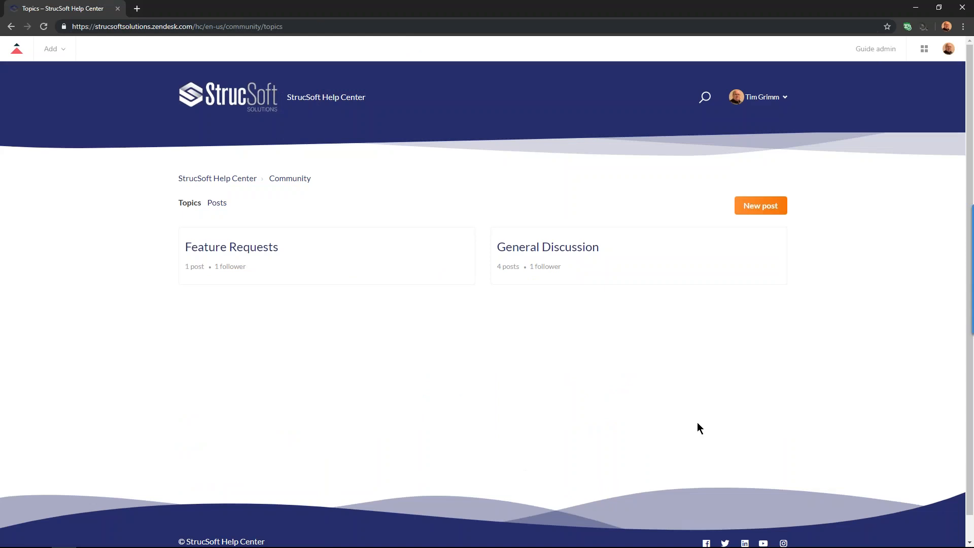
click(592, 248)
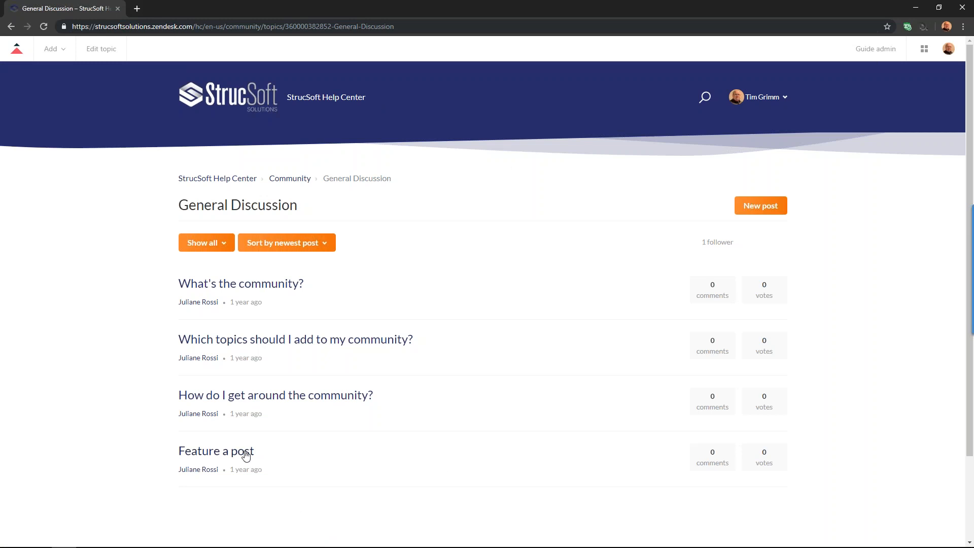
click(762, 206)
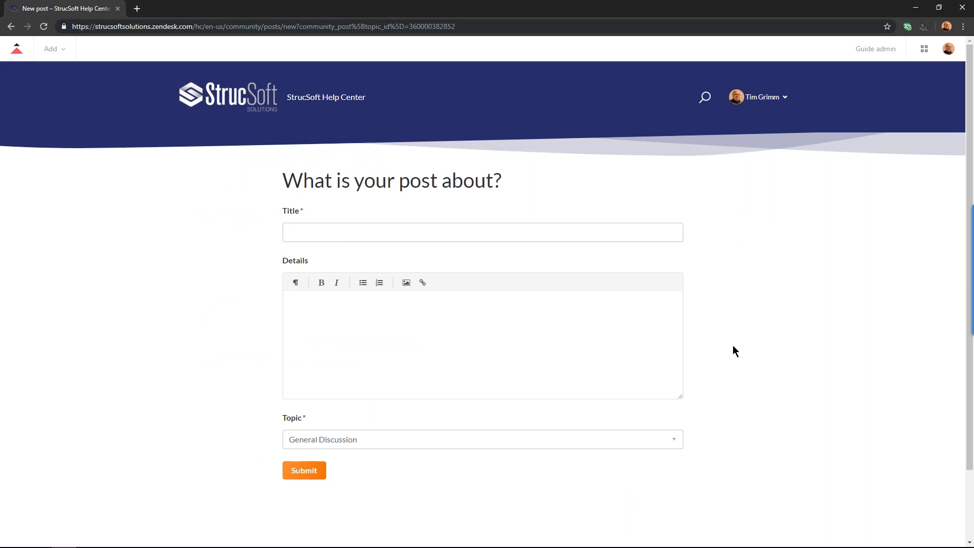
key(alt+Left)
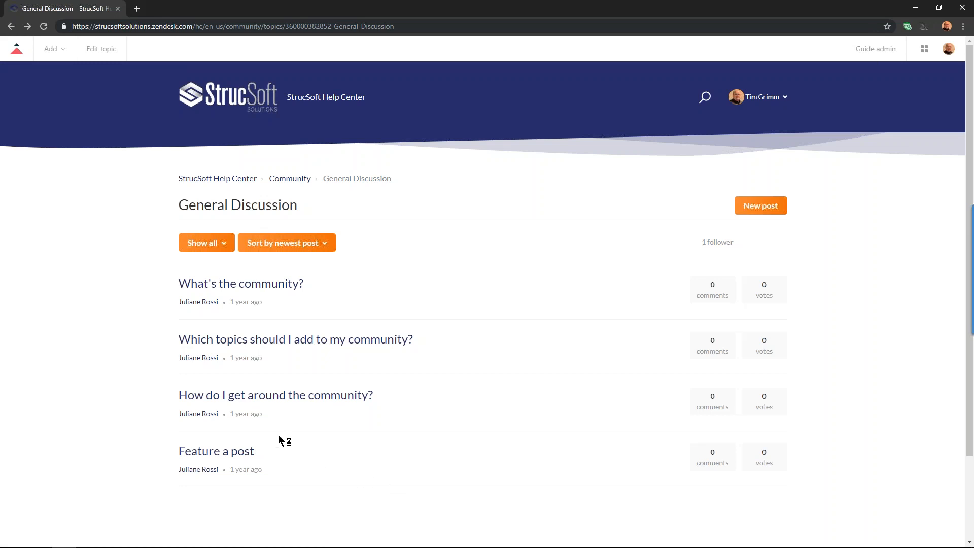
click(250, 453)
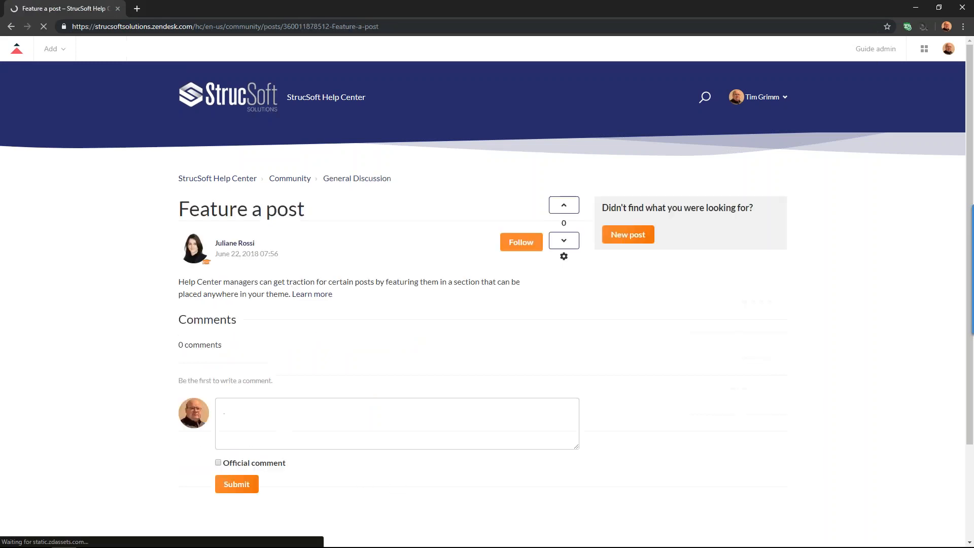
click(459, 448)
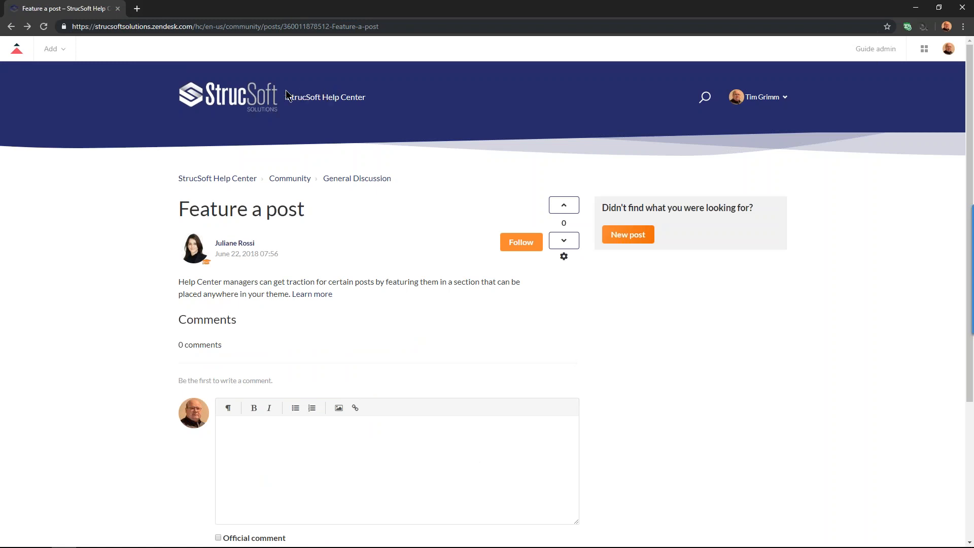
Return to the community from the home page and view the new post form of the Feature Requests topic.
click(267, 97)
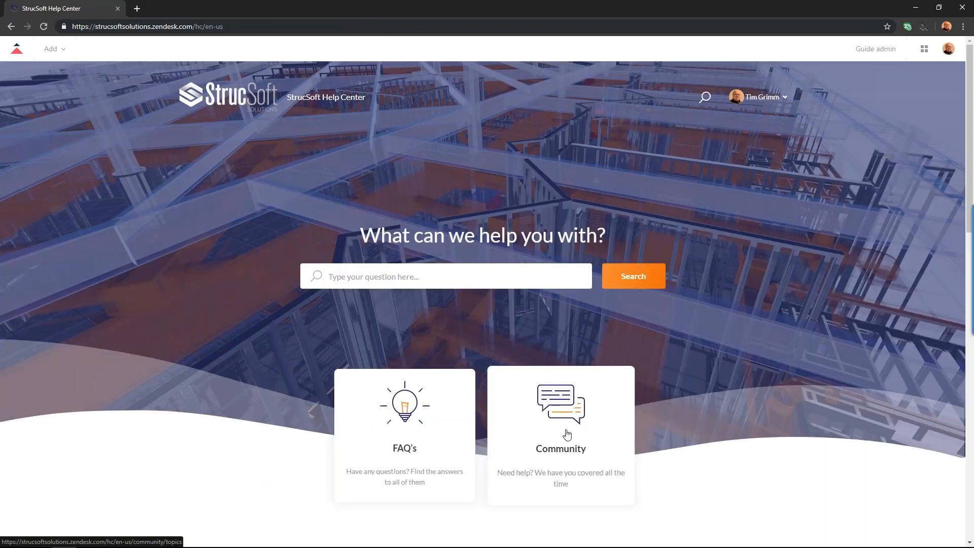
click(566, 432)
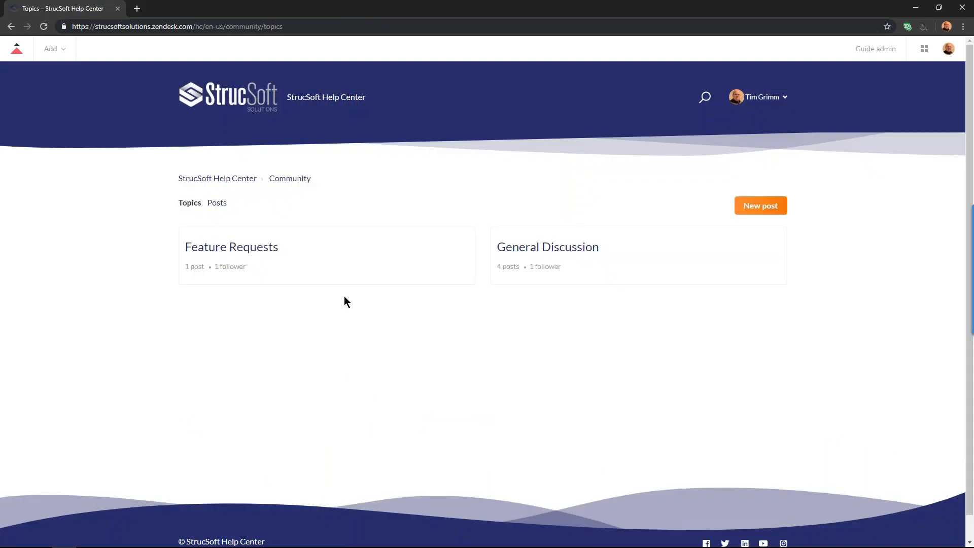
click(272, 247)
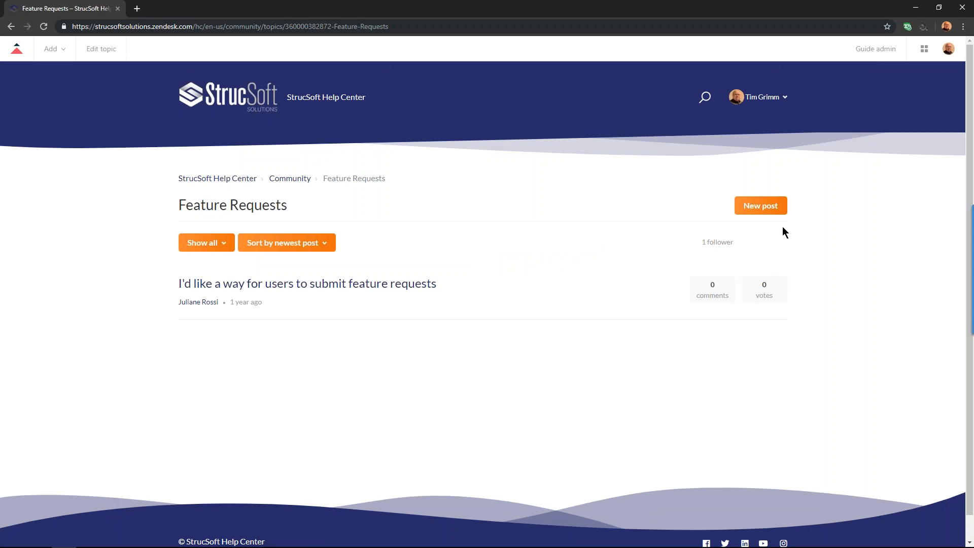
click(760, 206)
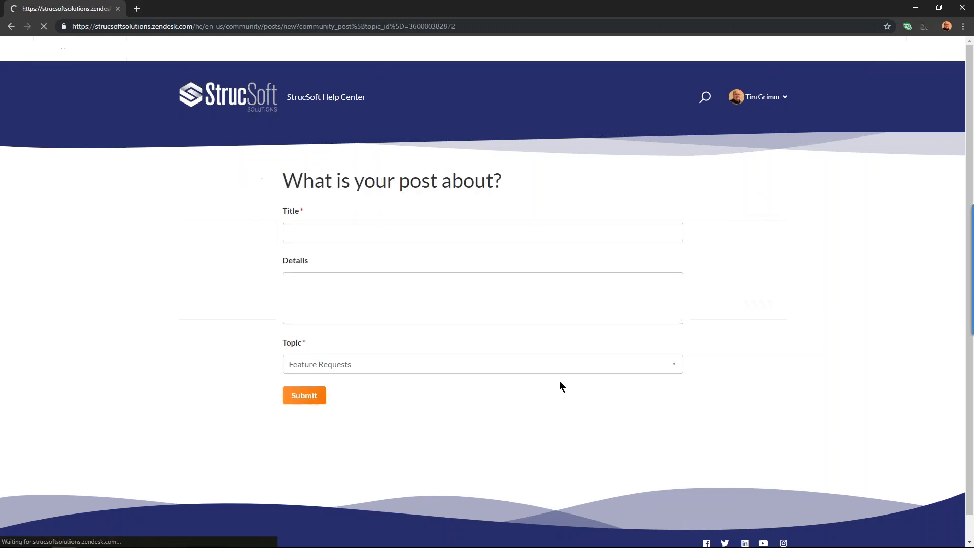
click(330, 230)
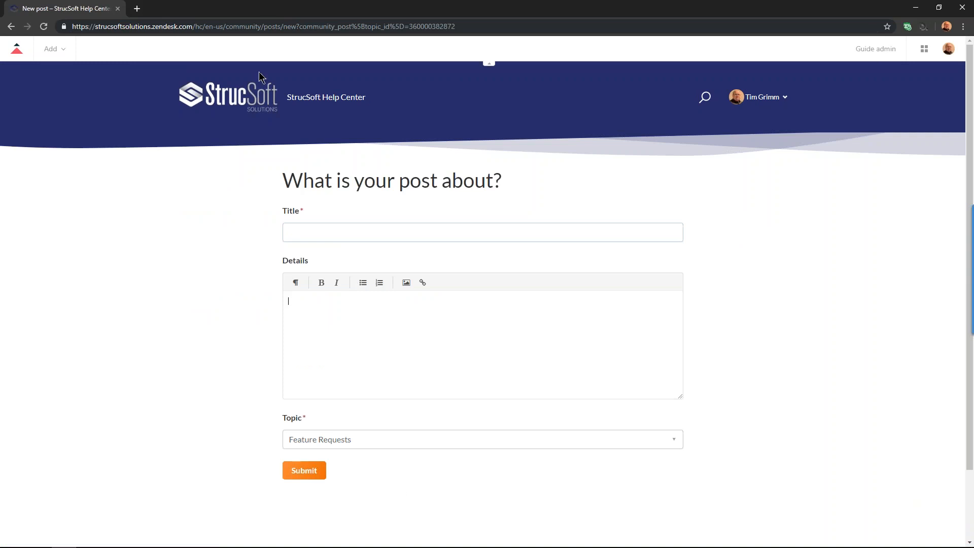
Leave the post form for the Help Center home page and look over its knowledge base and promoted articles.
click(245, 100)
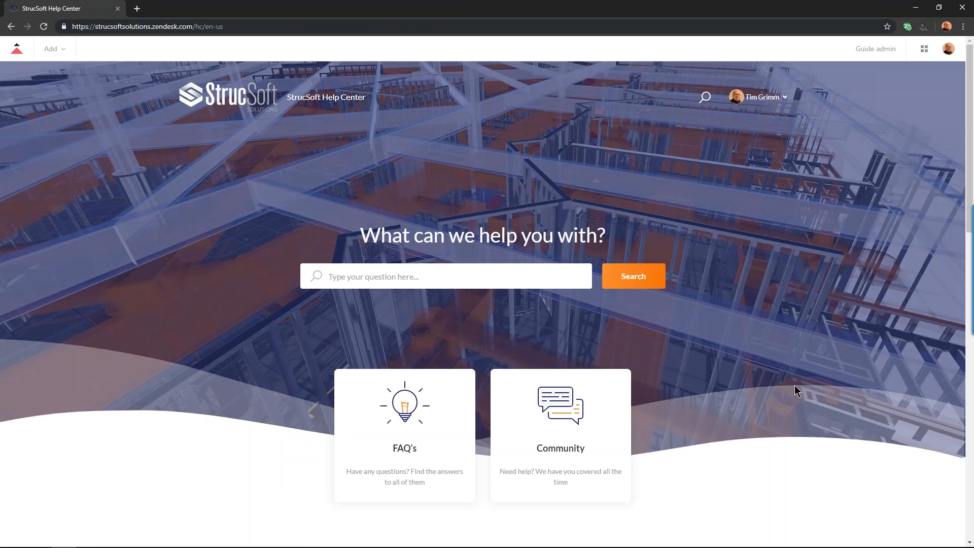
scroll(795, 386, down, 6)
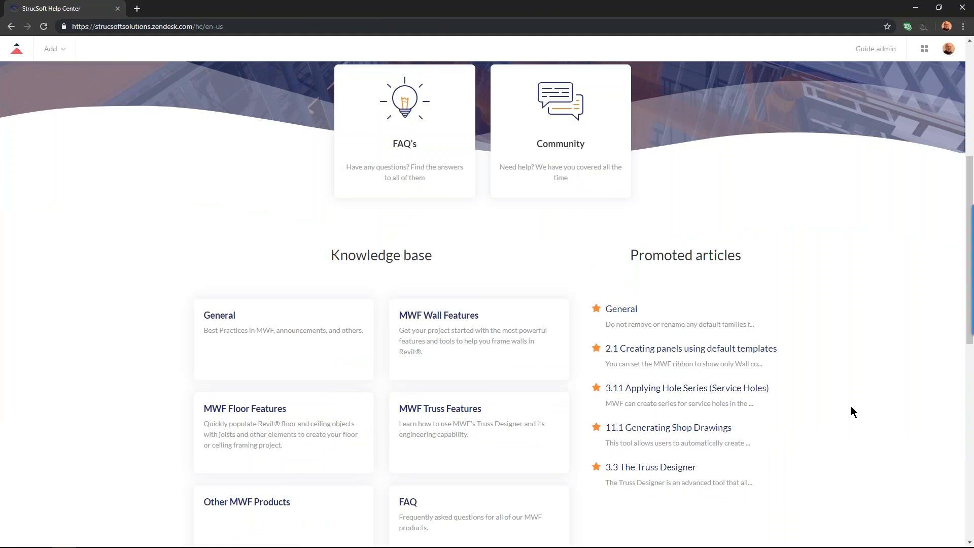
scroll(852, 407, up, 2)
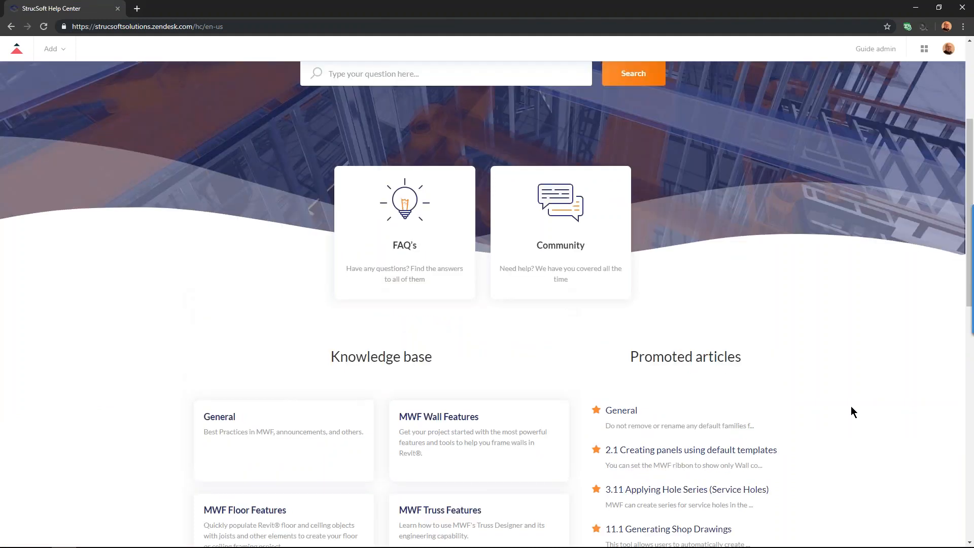
scroll(851, 410, up, 4)
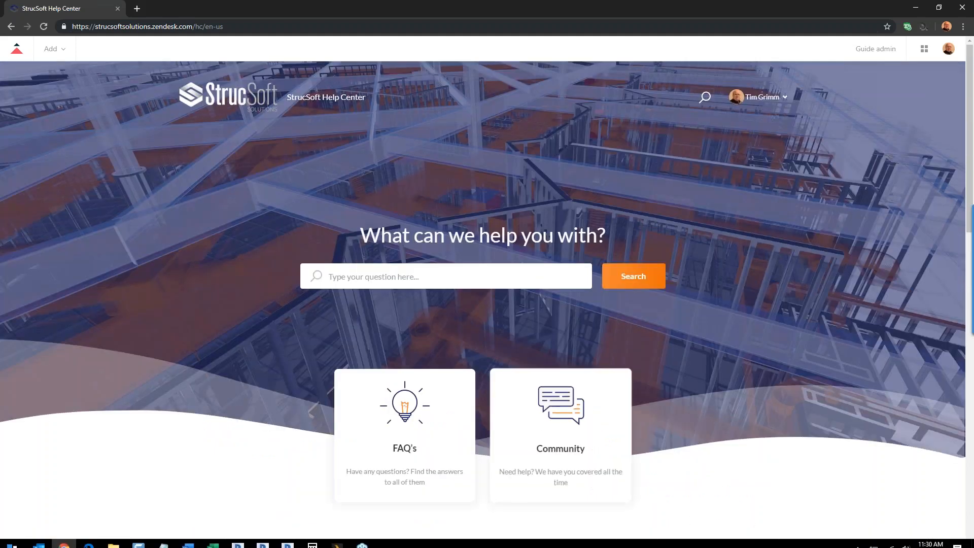
Switch back to Revit, show the Project Browser, and open the 11_What We Covered drafting view.
click(244, 545)
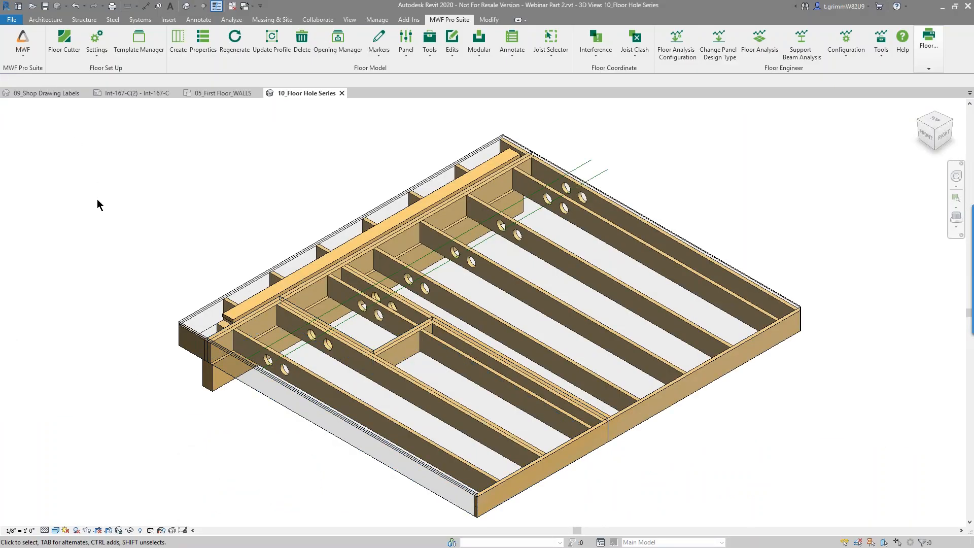
key(p)
key(b)
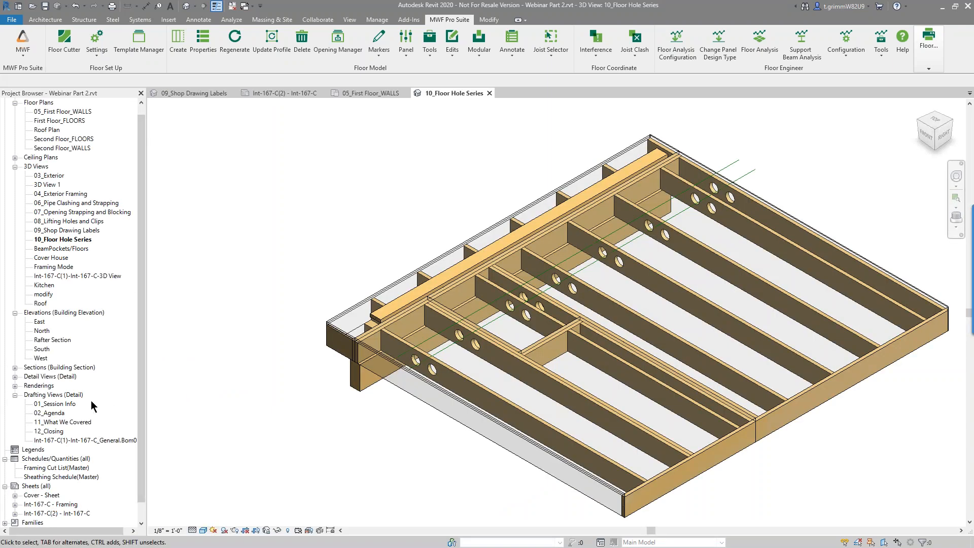
click(83, 427)
double_click(84, 426)
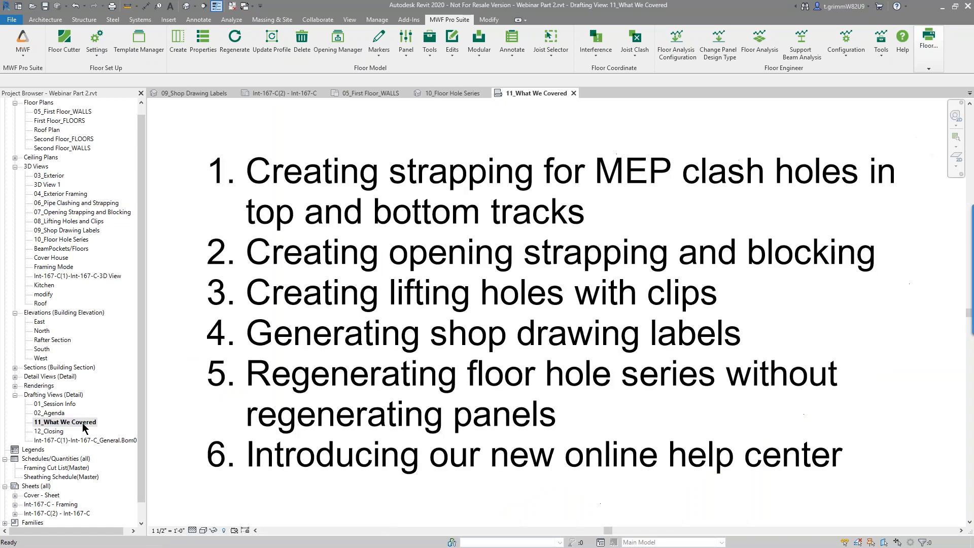